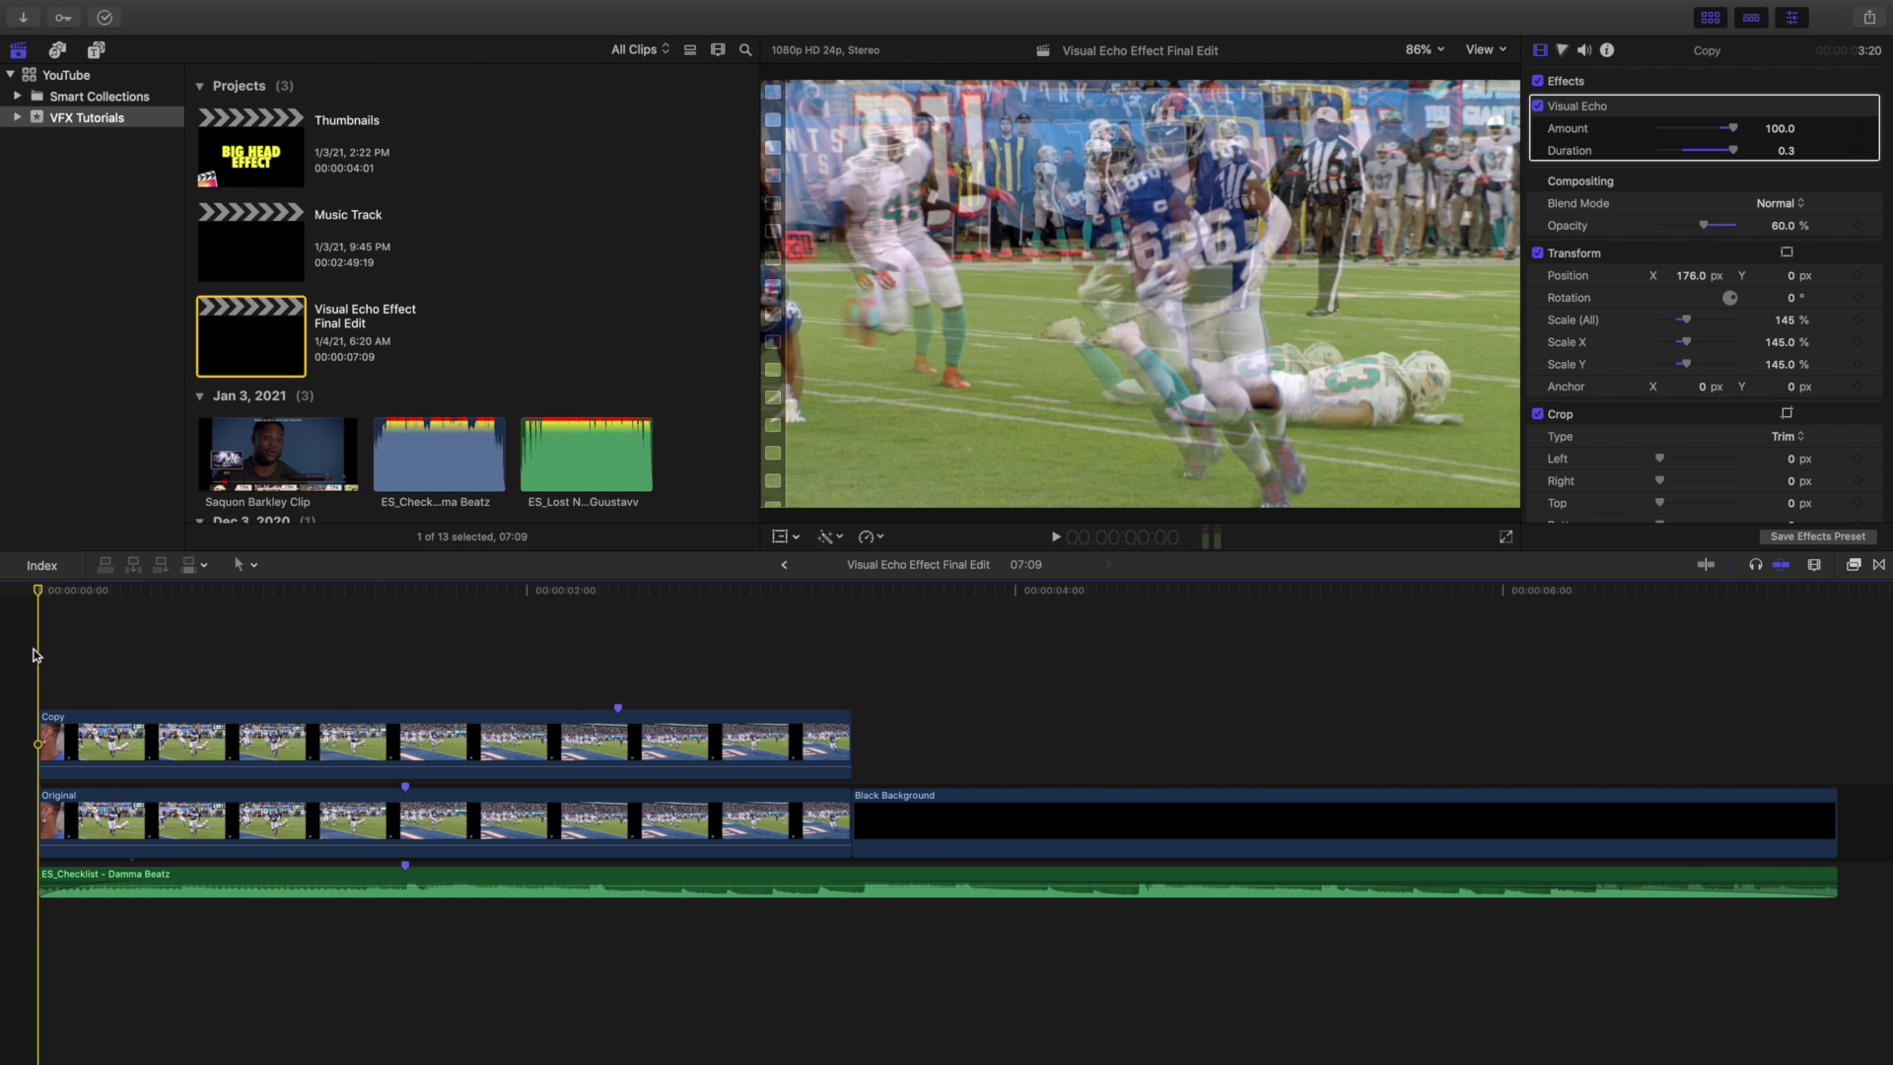
# Step: Preview the edit twice from the start of the timeline
pyautogui.press('space')
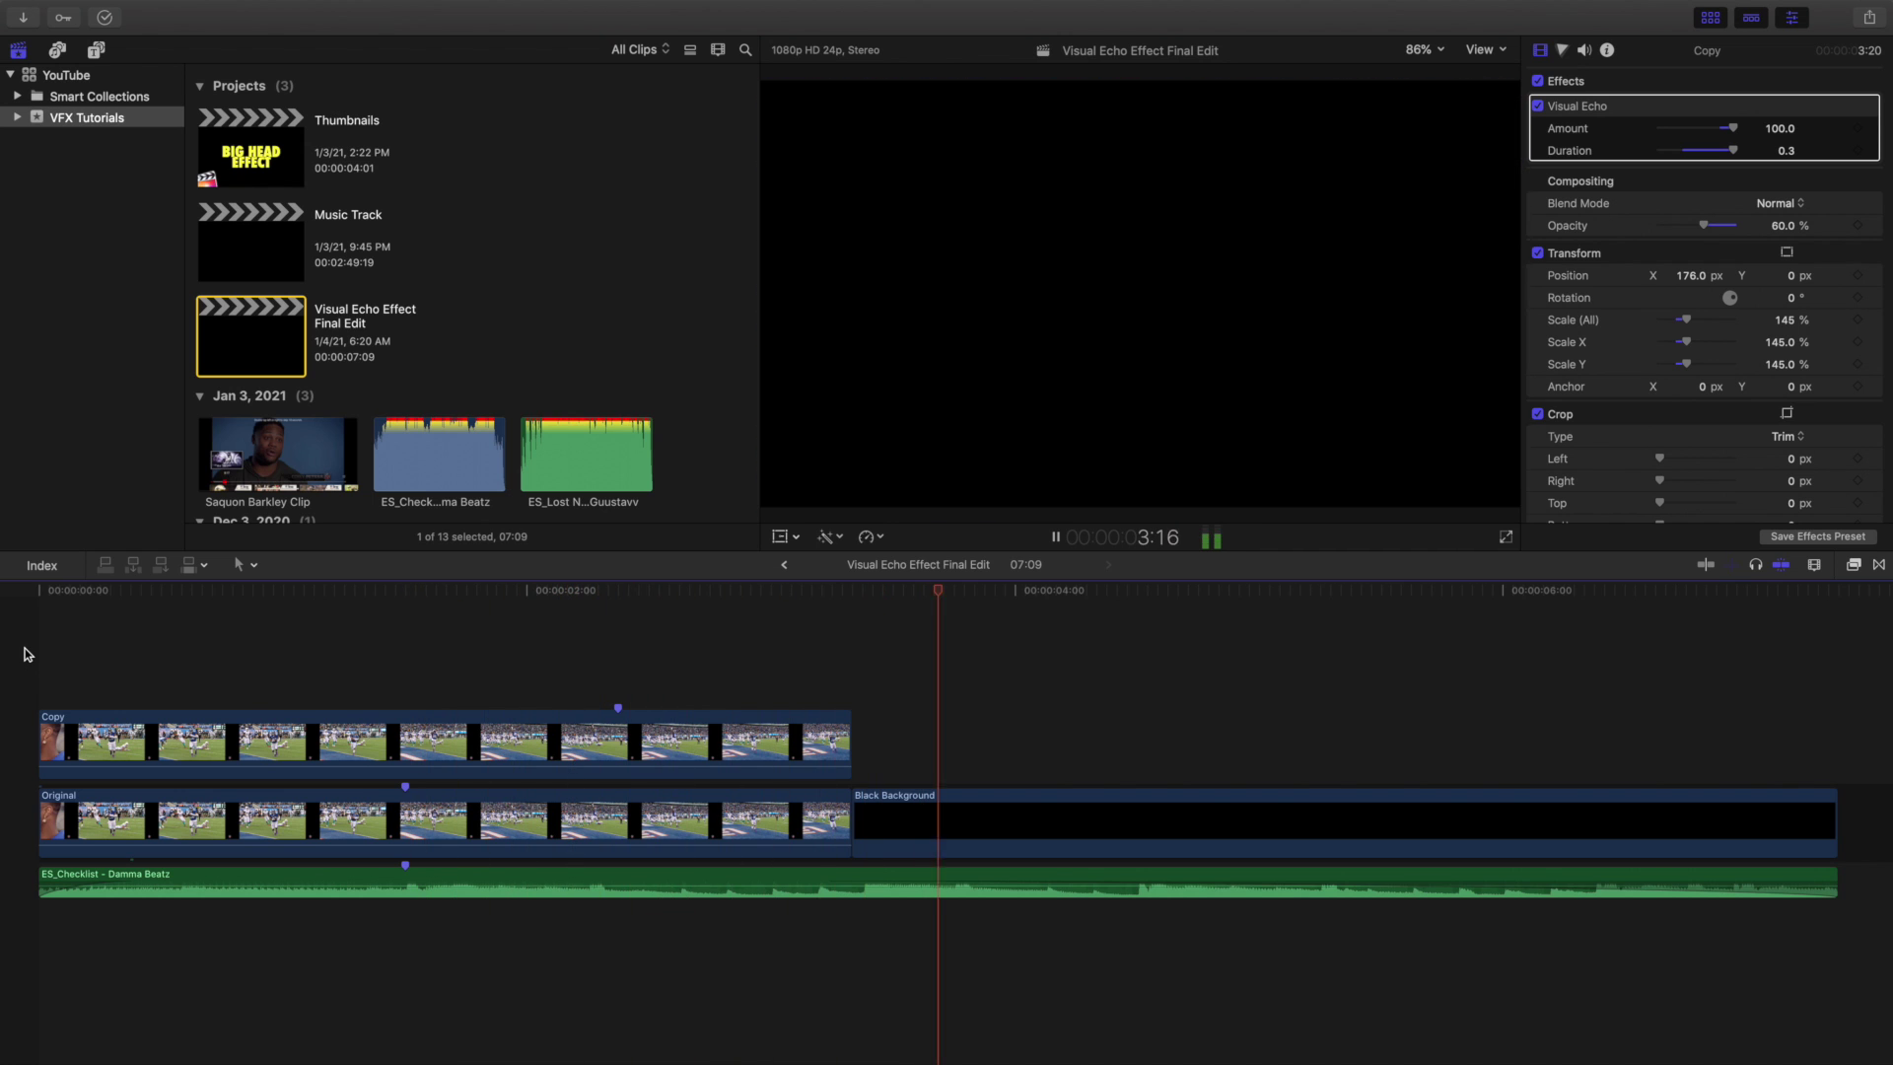
pyautogui.press('space')
pyautogui.press('Home')
pyautogui.press('space')
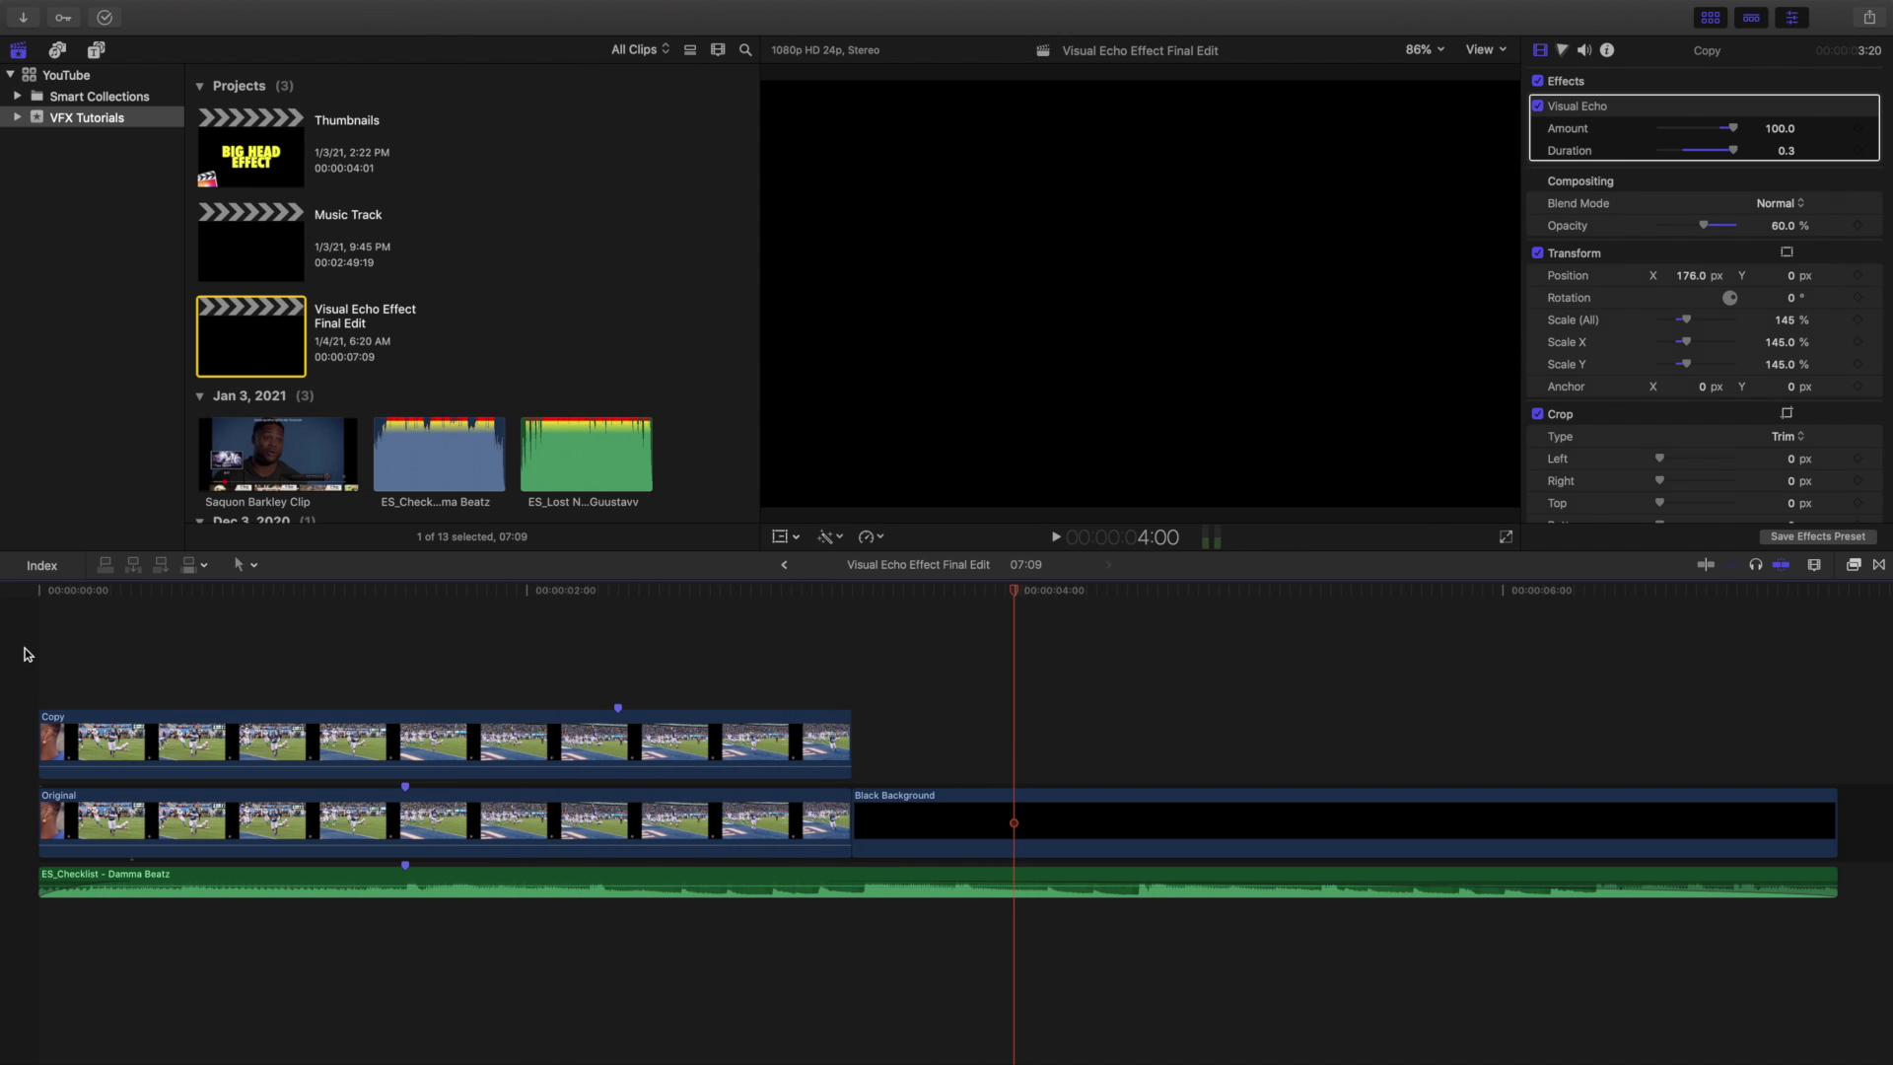
pyautogui.press('space')
pyautogui.press('Home')
# Step: Disable the Copy clip so only the Original with Visual Echo remains visible
pyautogui.click(154, 743)
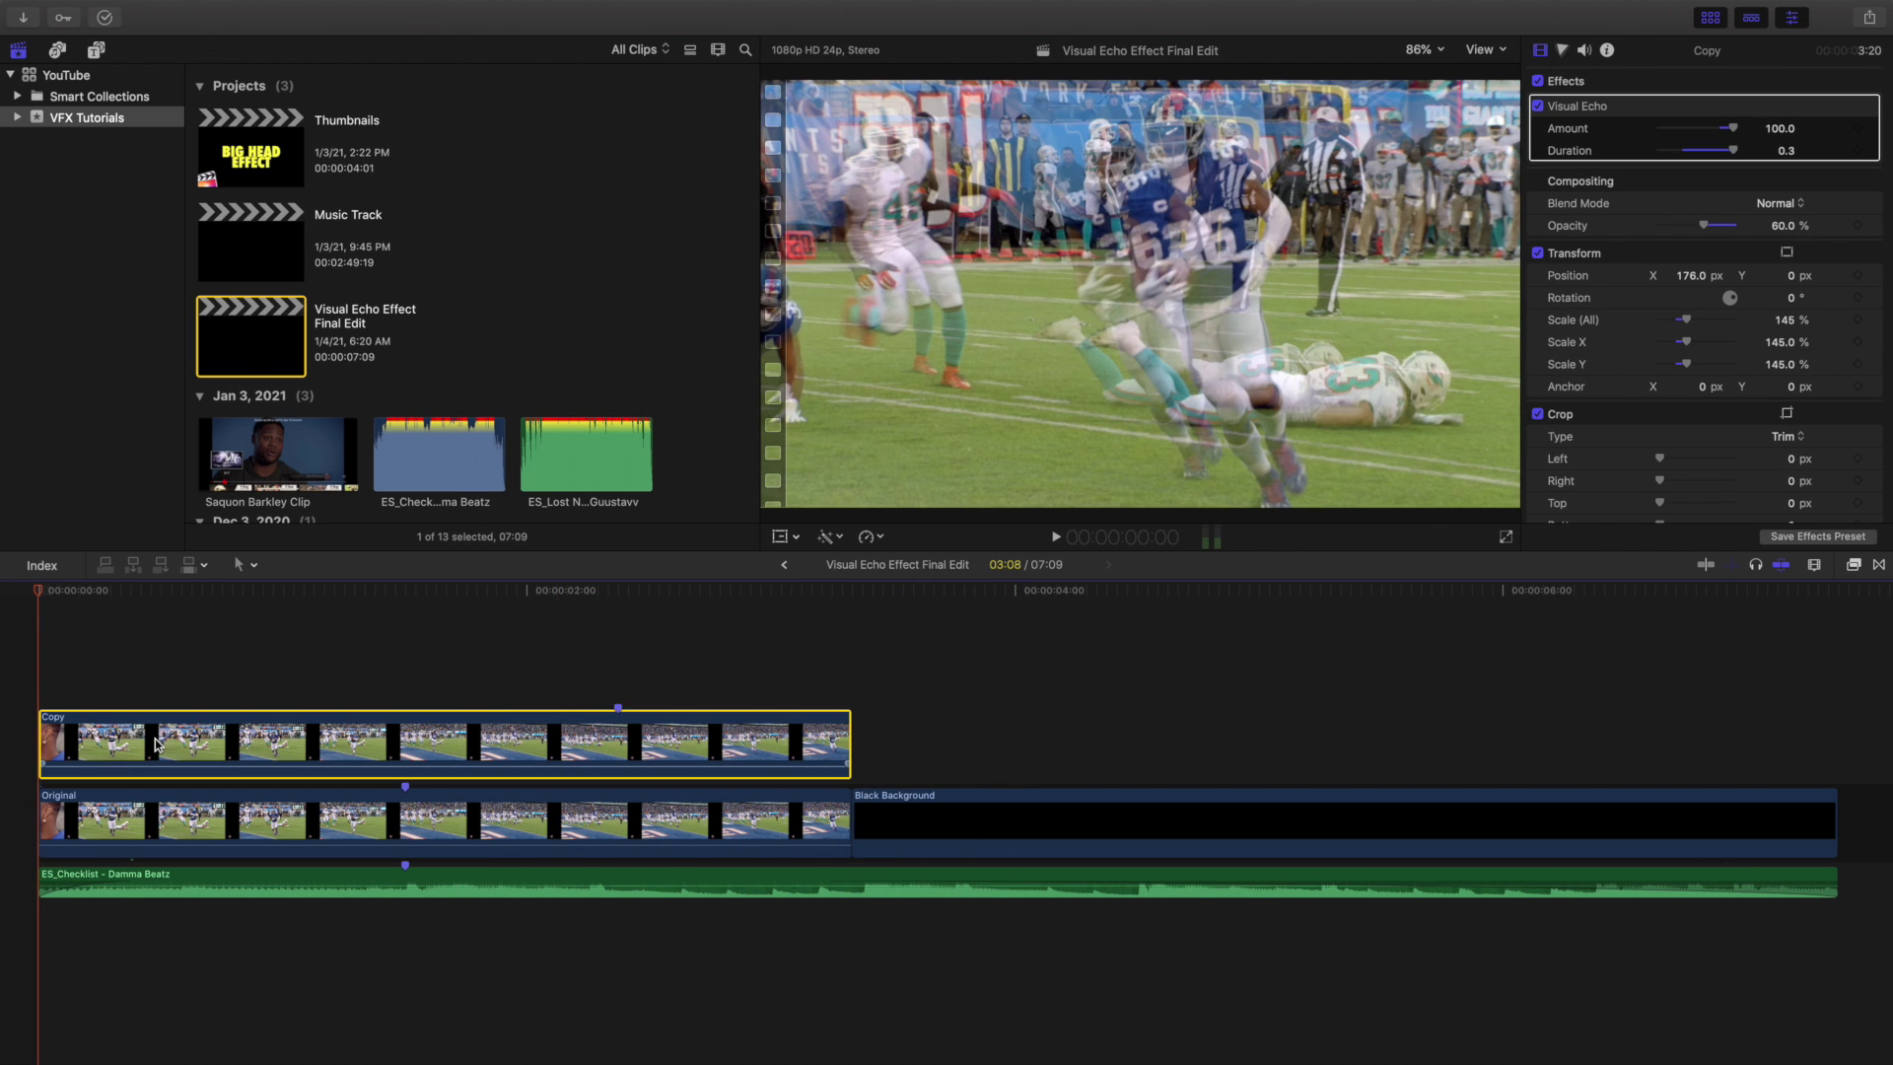
pyautogui.press('v')
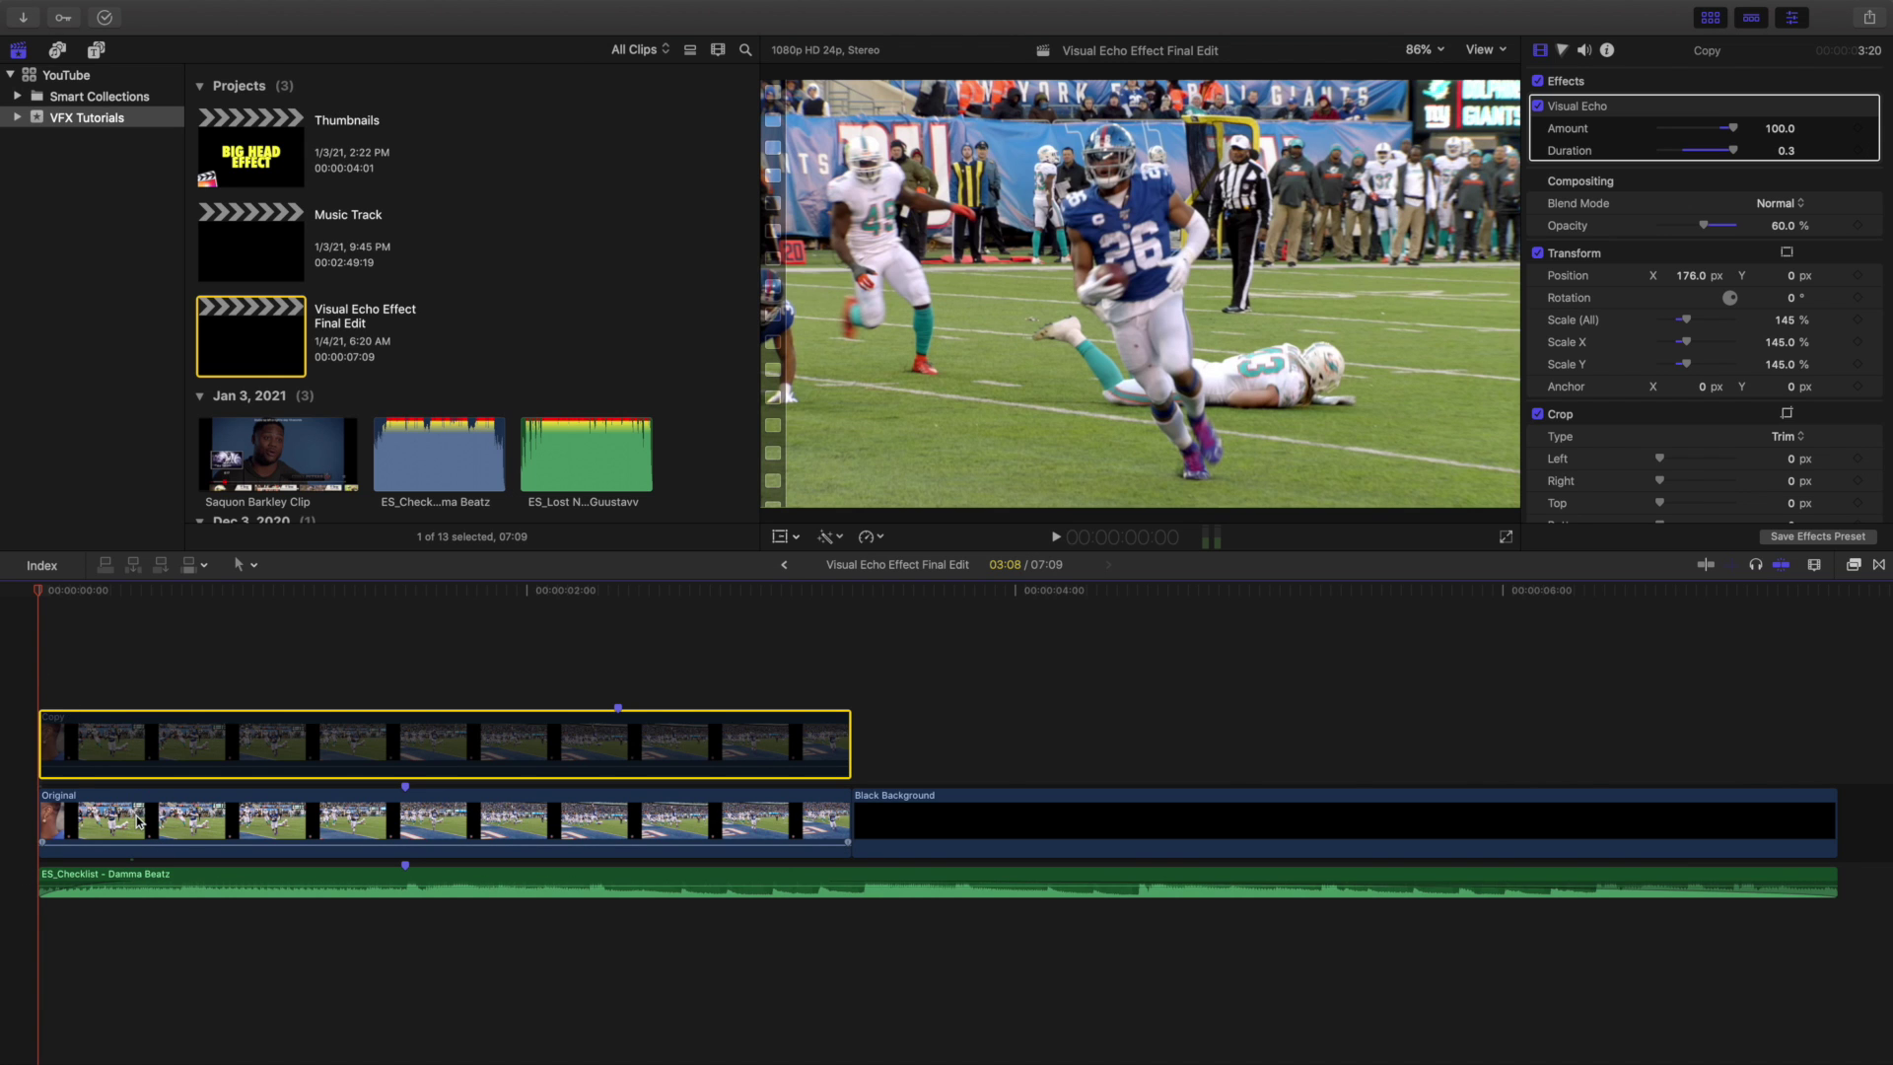
pyautogui.click(30, 658)
pyautogui.click(59, 739)
# Step: Play the footage without the overlay up to 3:04, then return to the start
pyautogui.press('space')
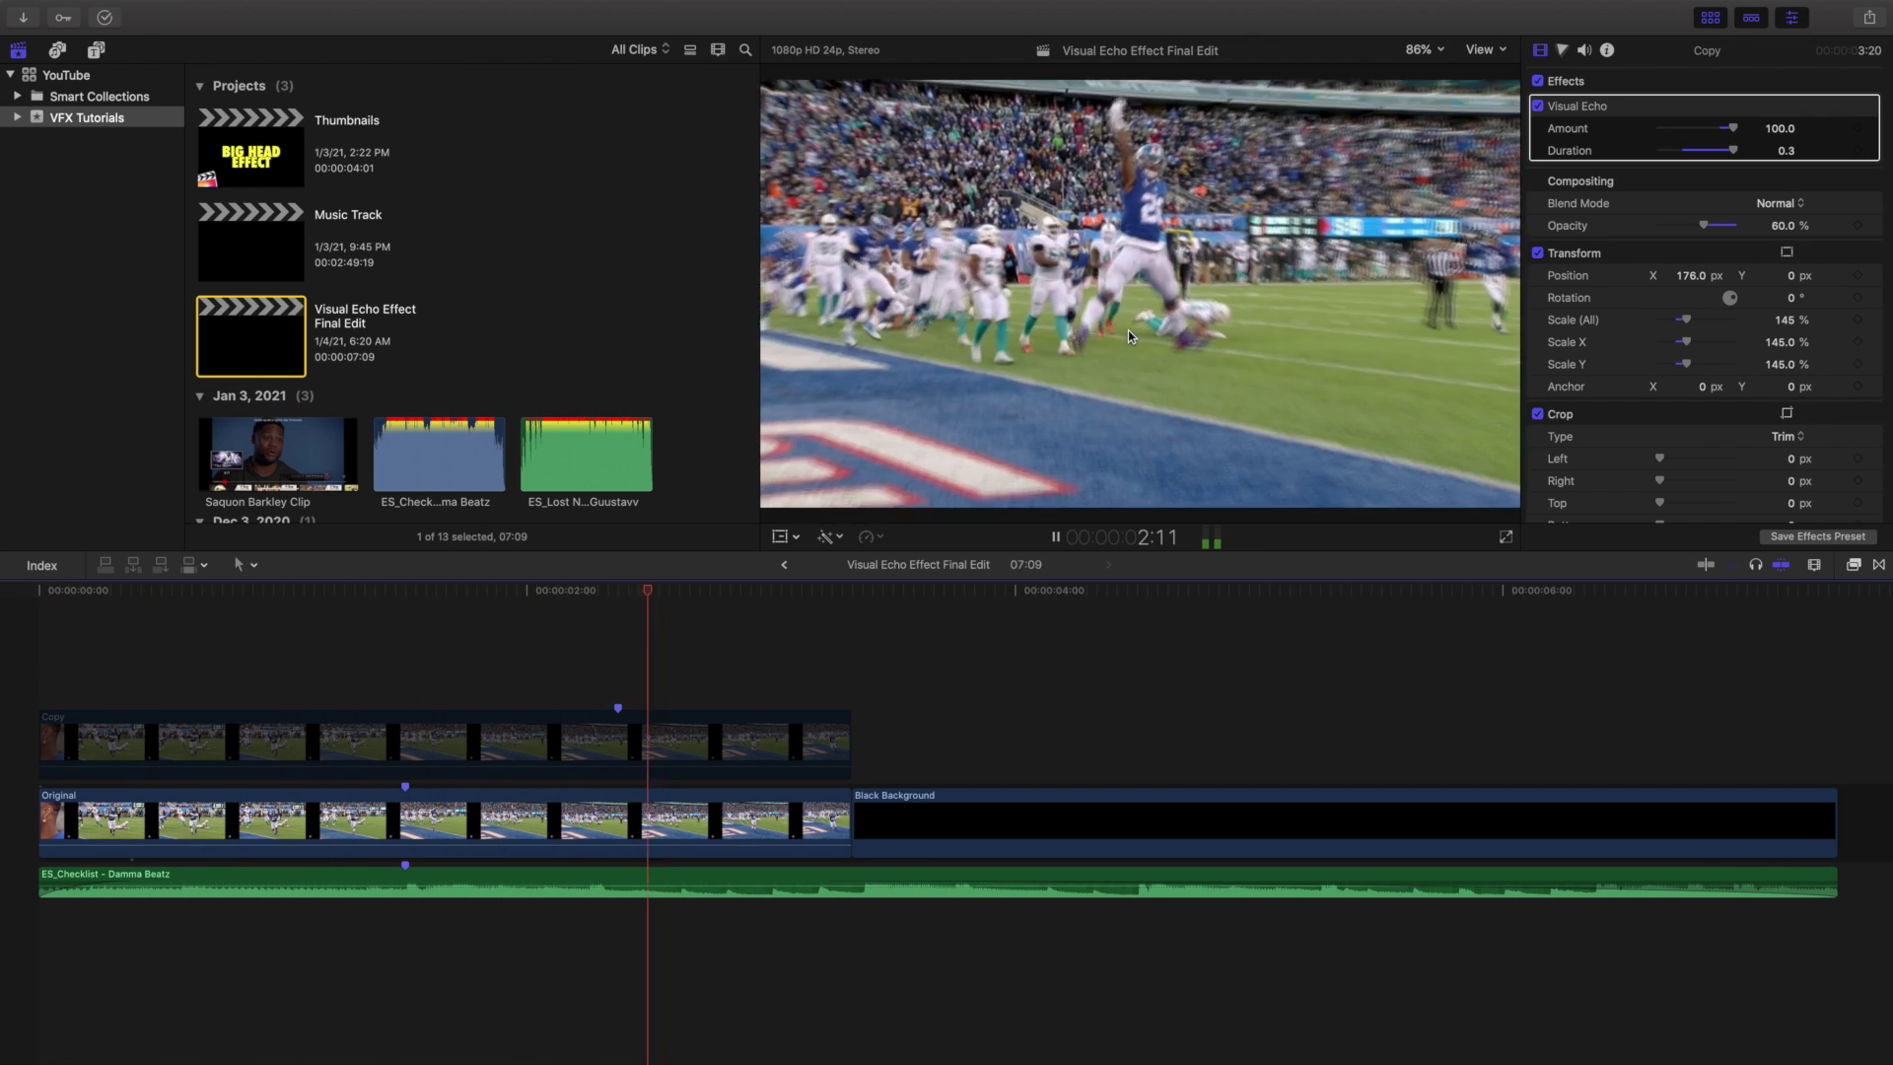
pyautogui.press('space')
pyautogui.click(33, 636)
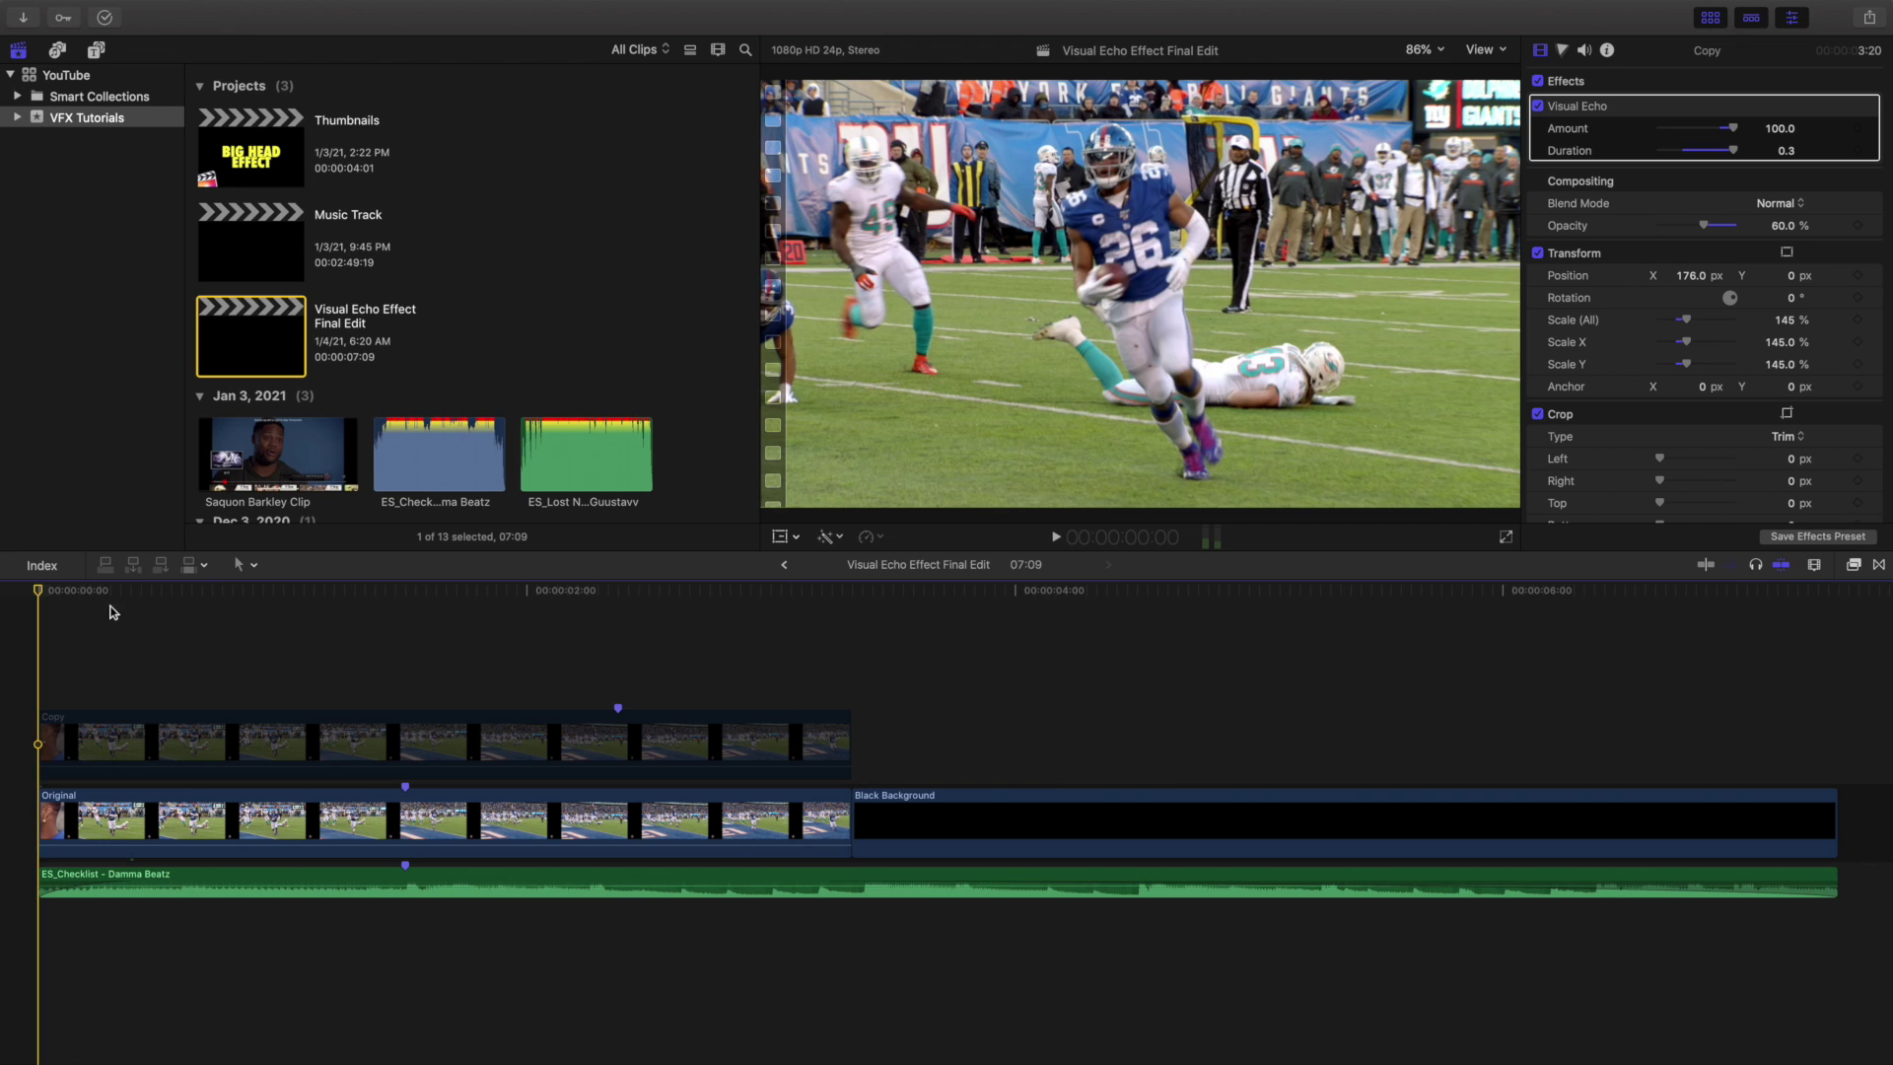
pyautogui.press('space')
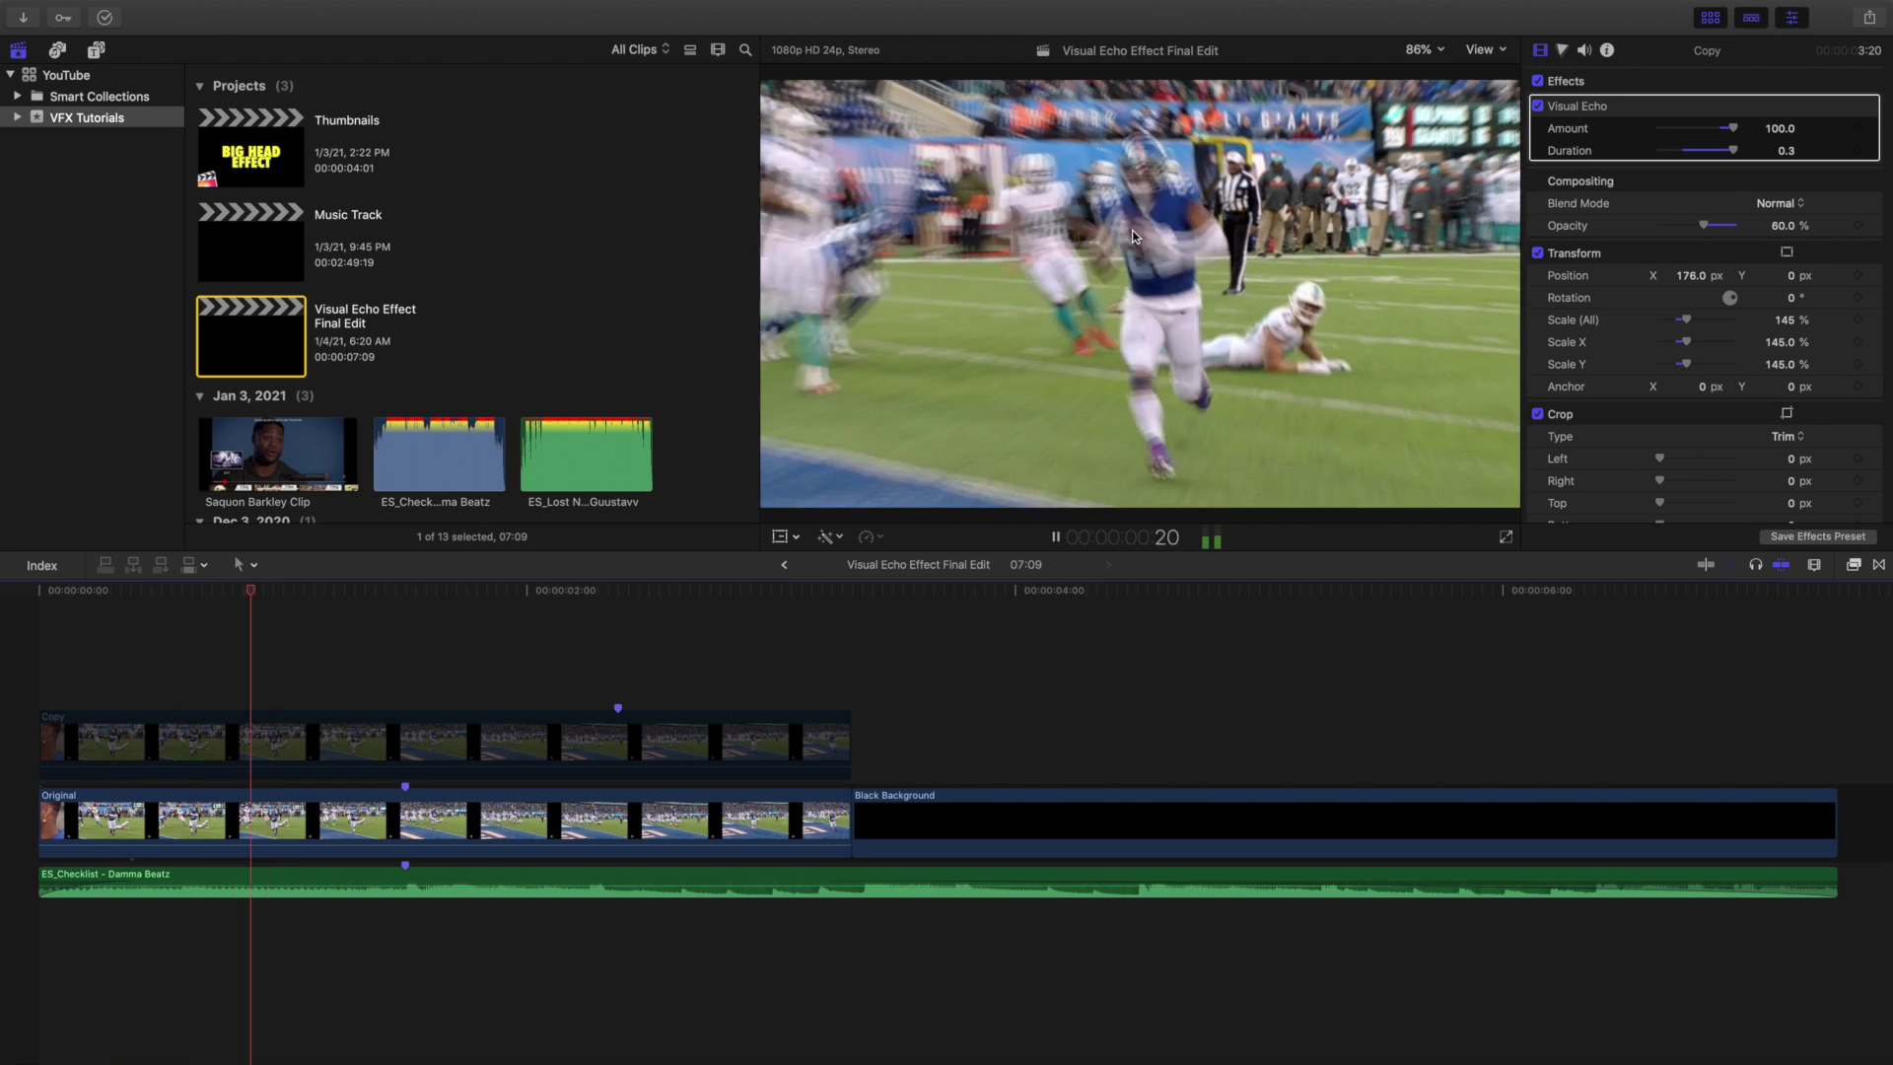
pyautogui.press('space')
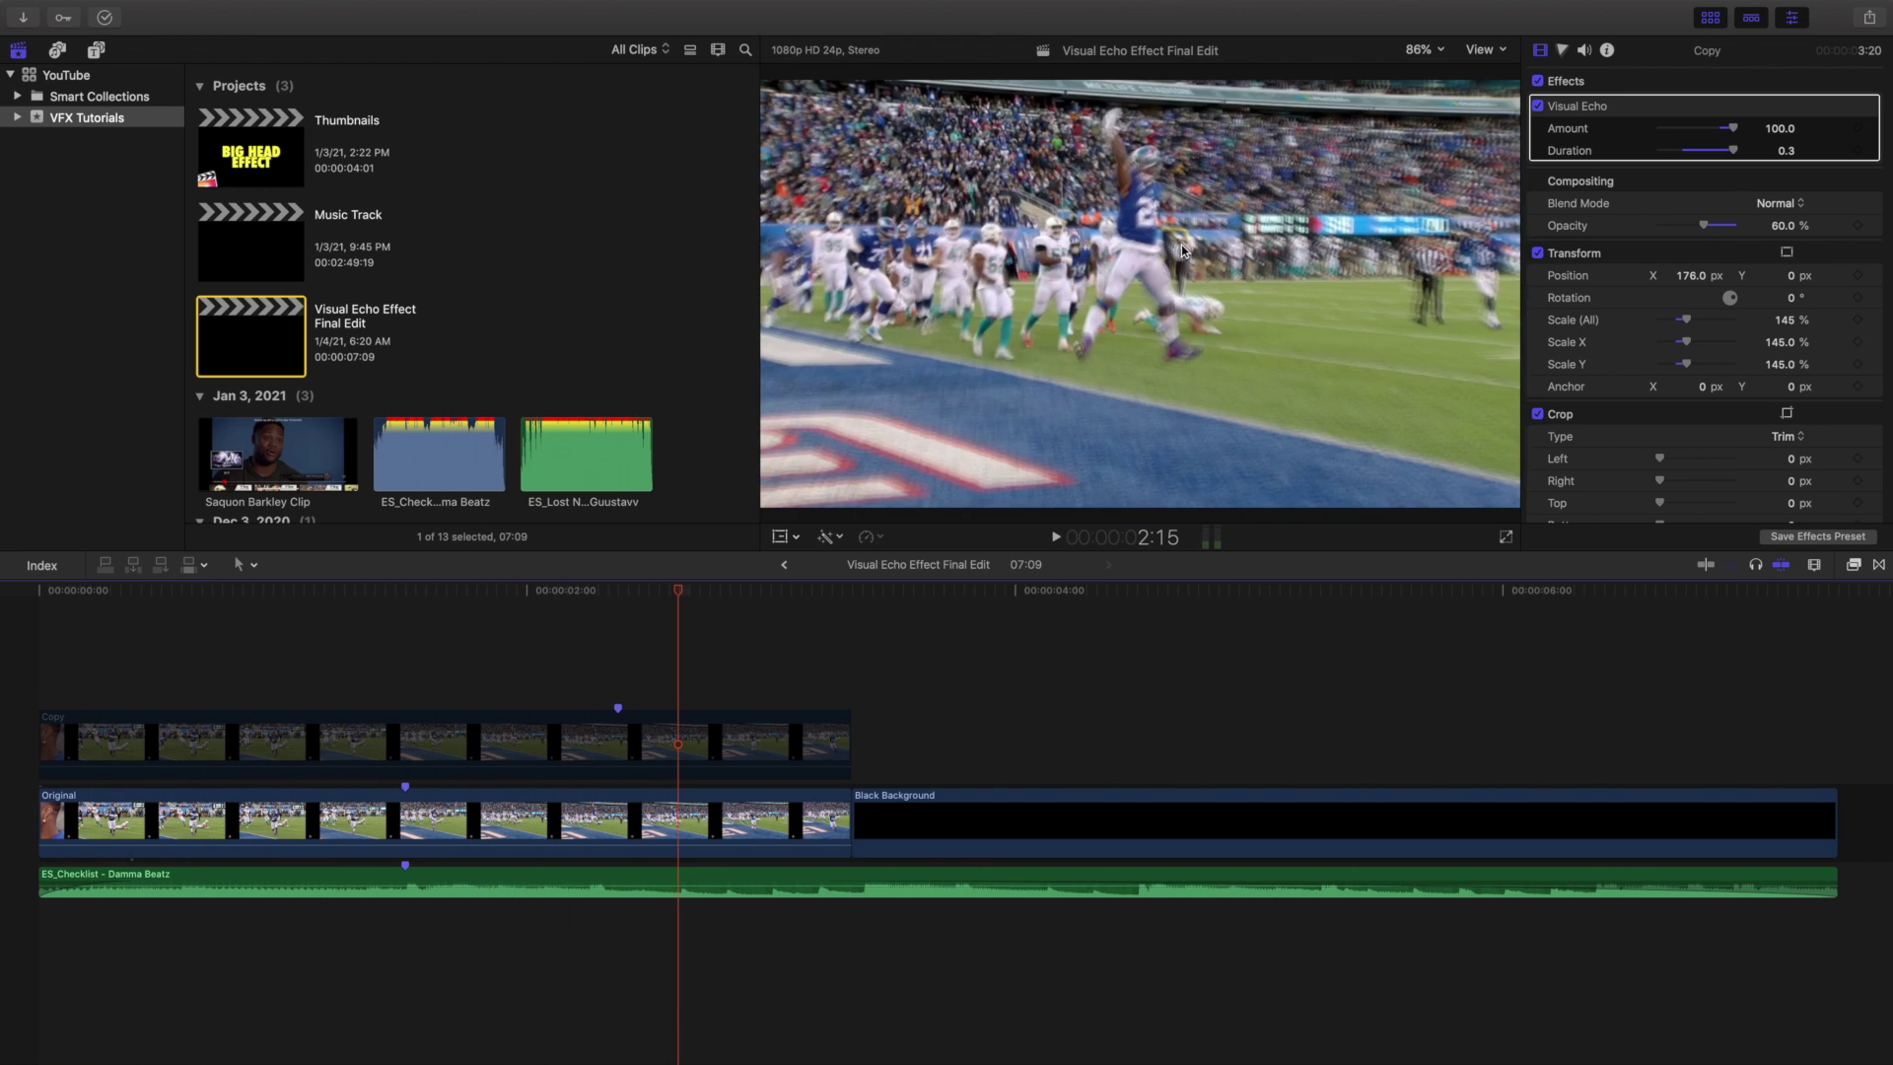
pyautogui.press('space')
pyautogui.press('space')
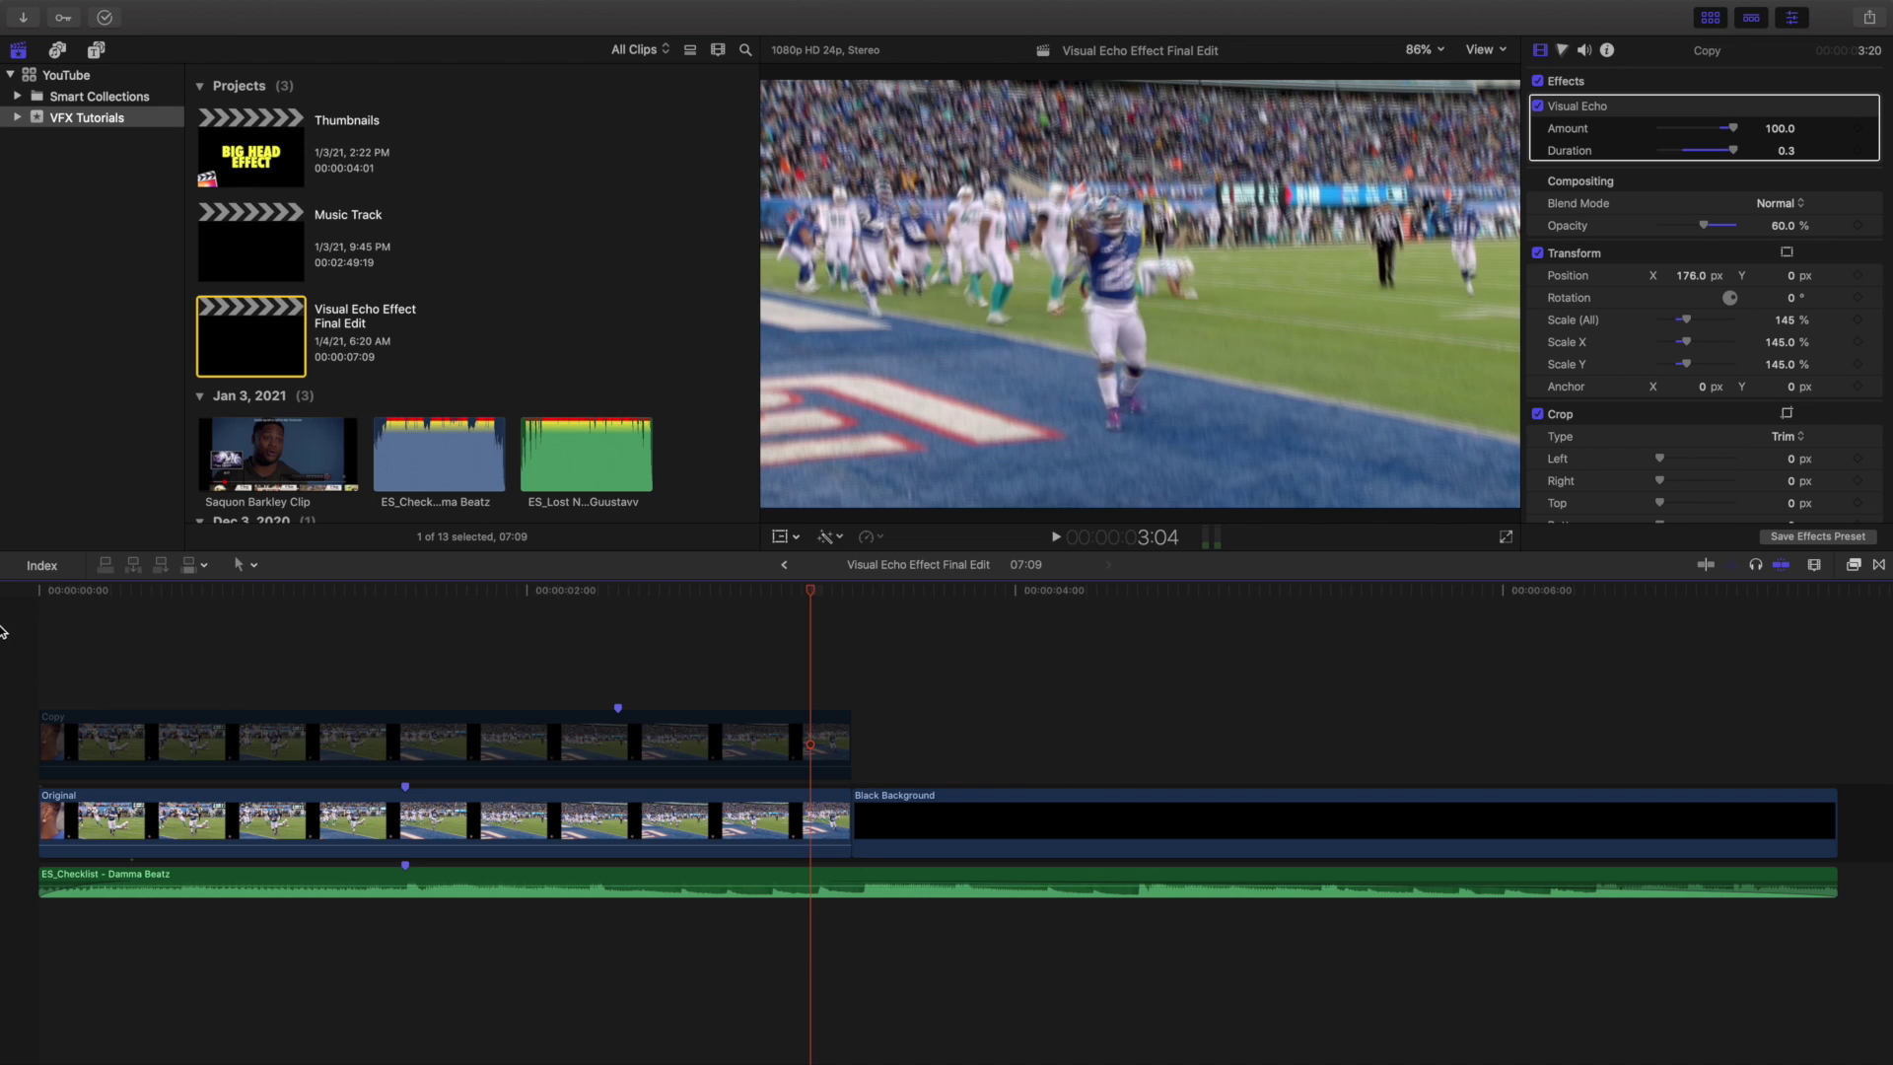
pyautogui.press('Home')
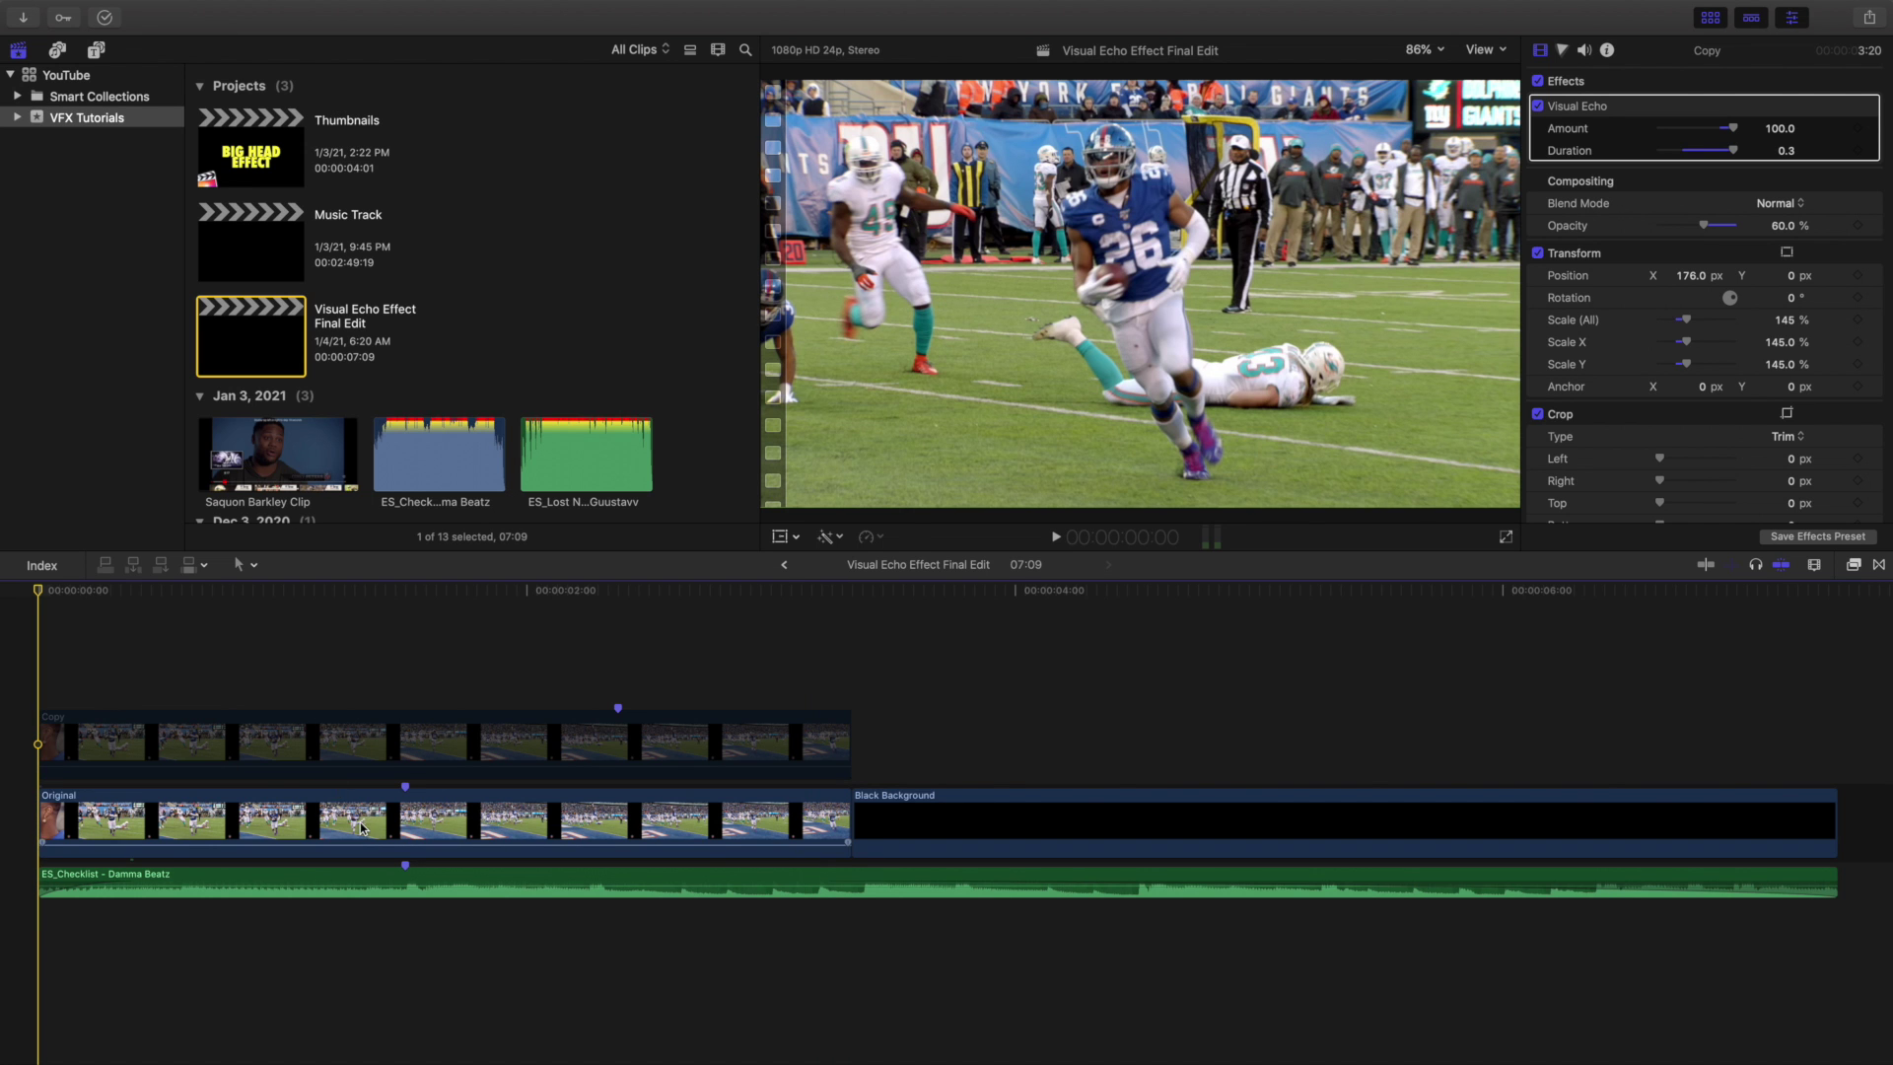
# Step: Select the Original clip and locate Visual Echo in the Effects browser's Tiling category
pyautogui.click(361, 828)
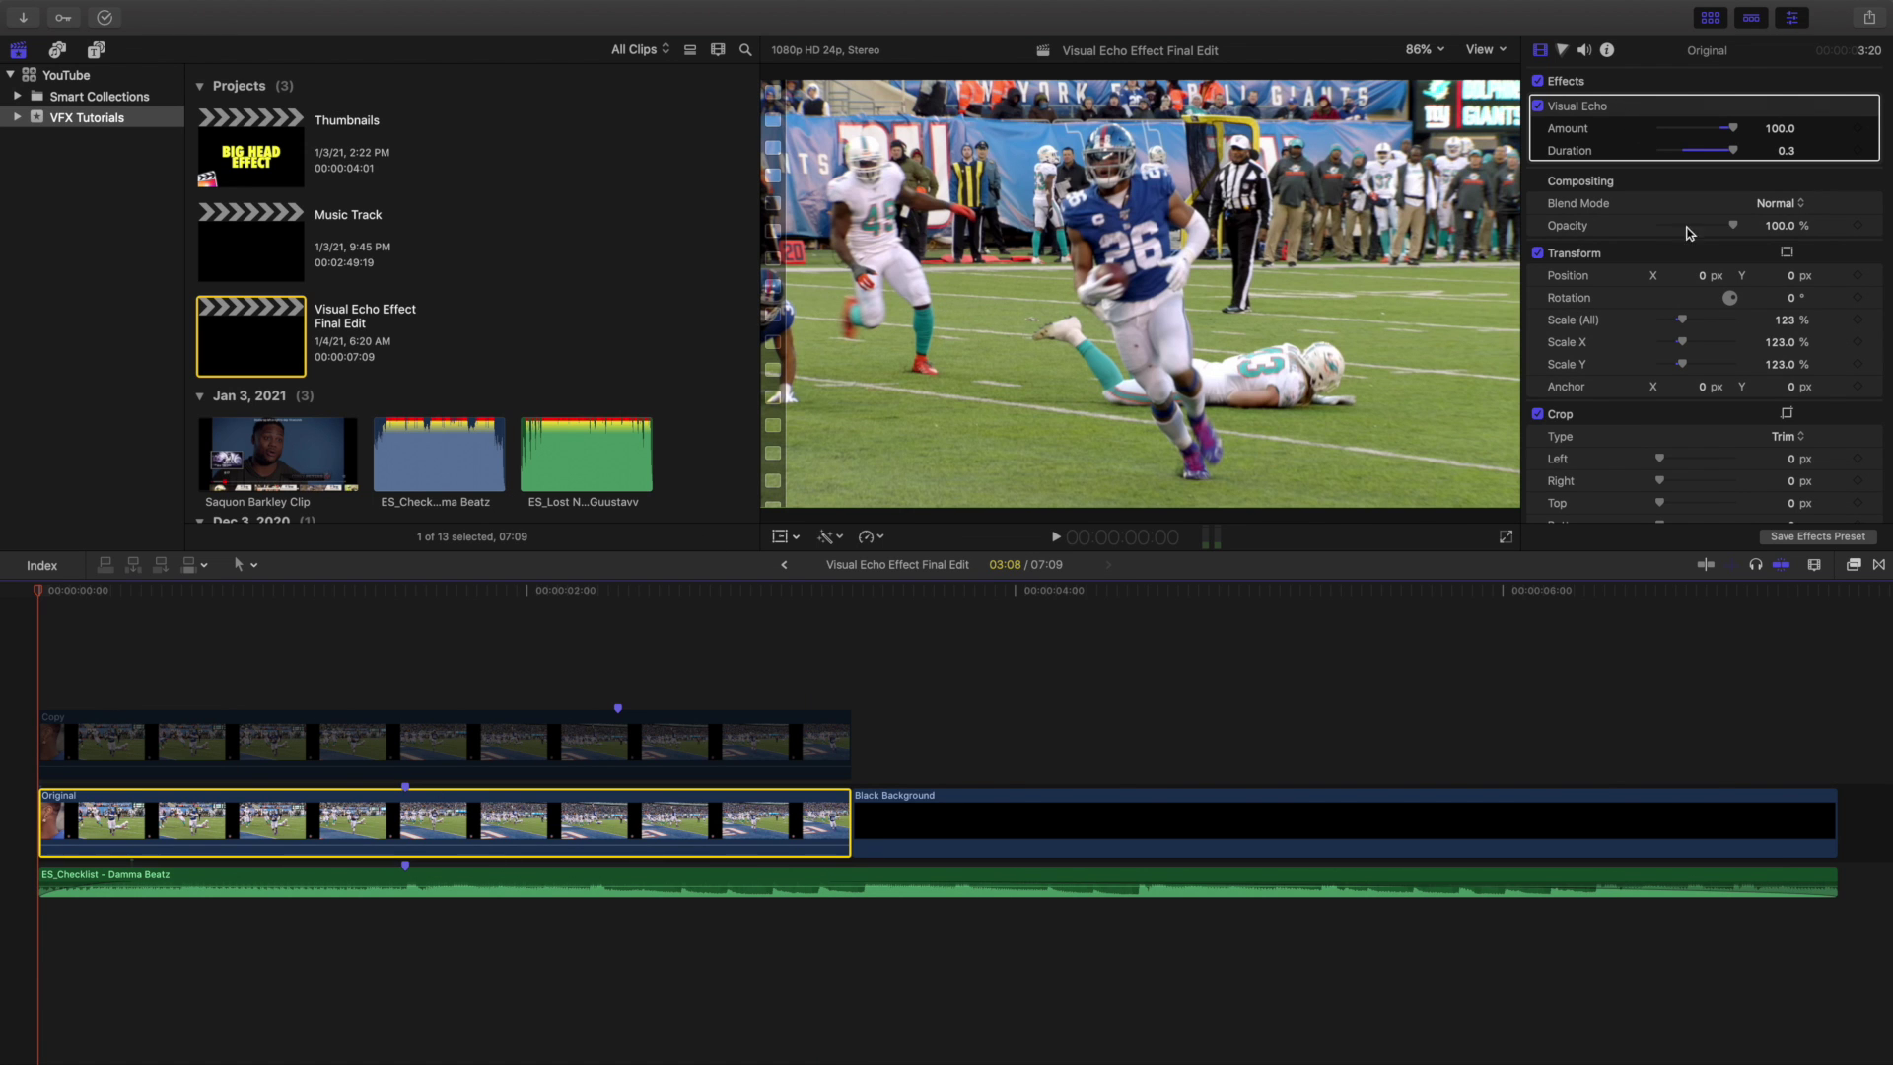
pyautogui.click(1854, 565)
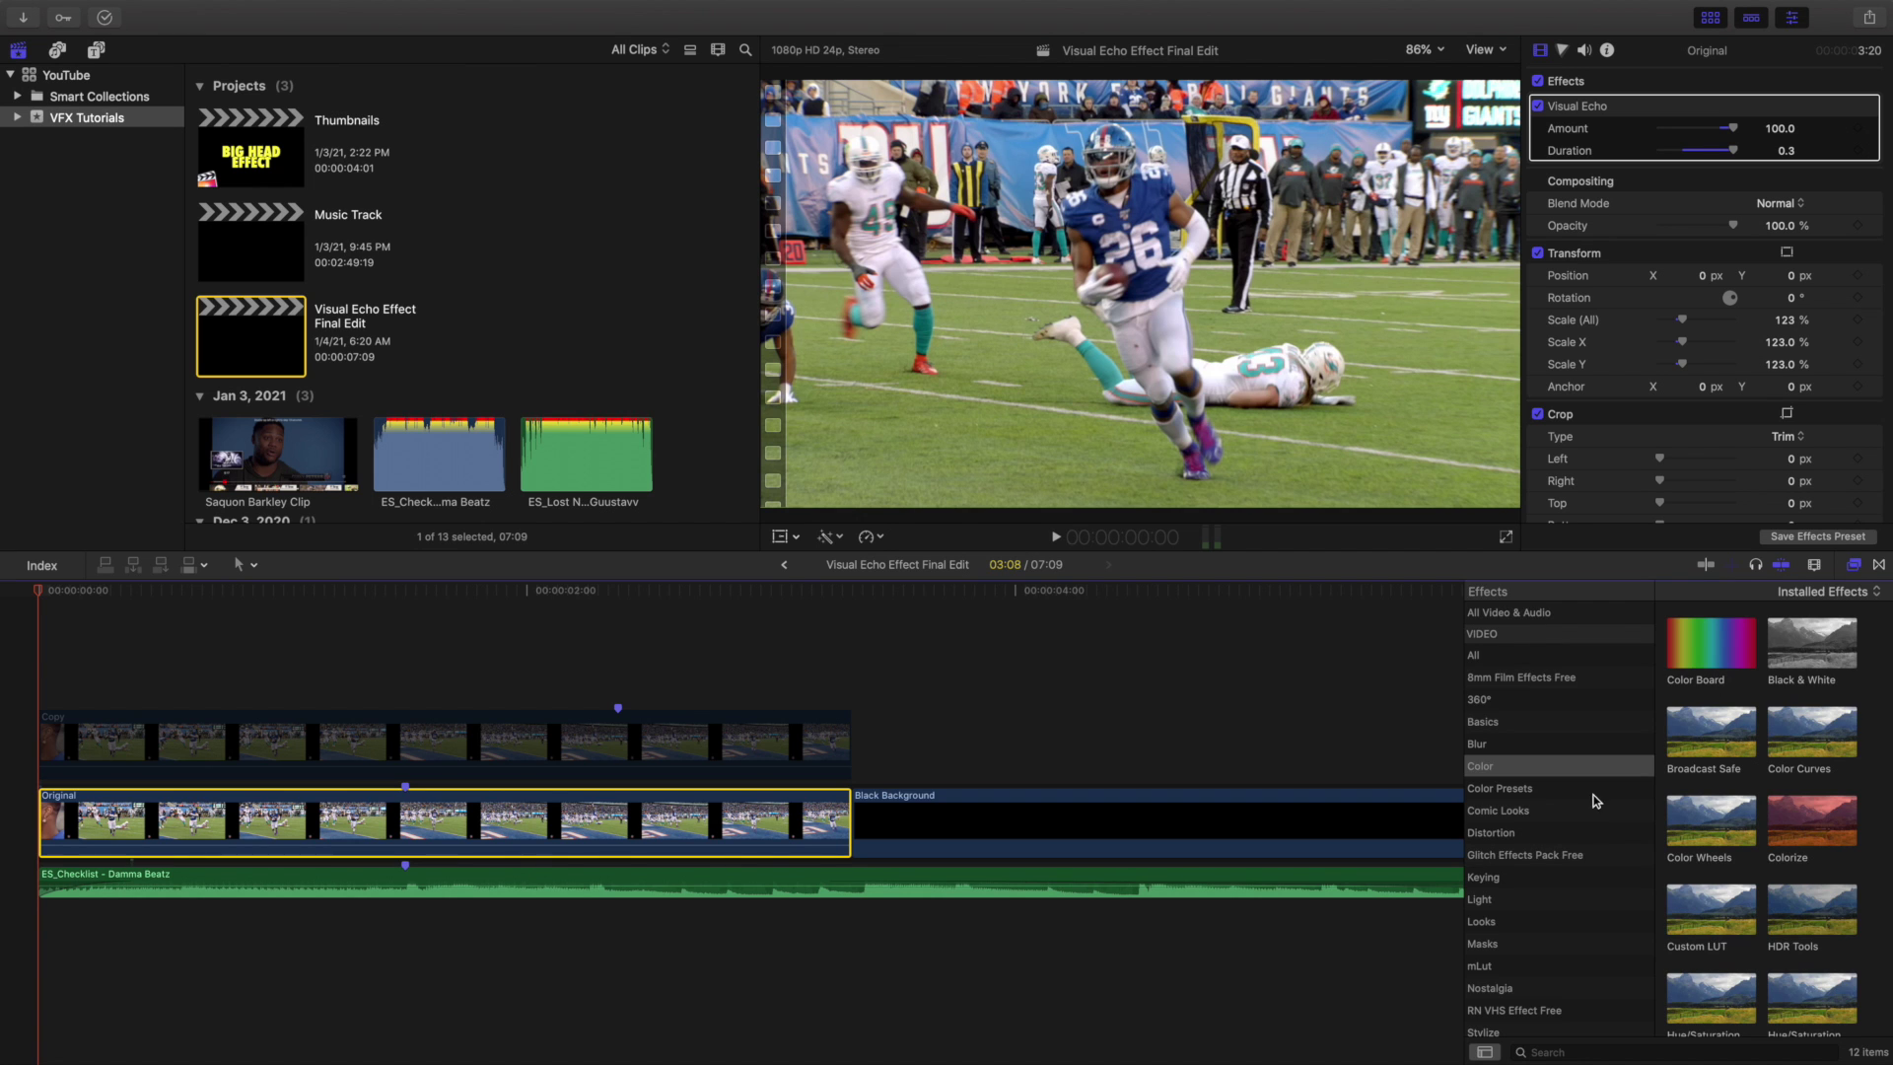
pyautogui.scroll(-5, 1558, 848)
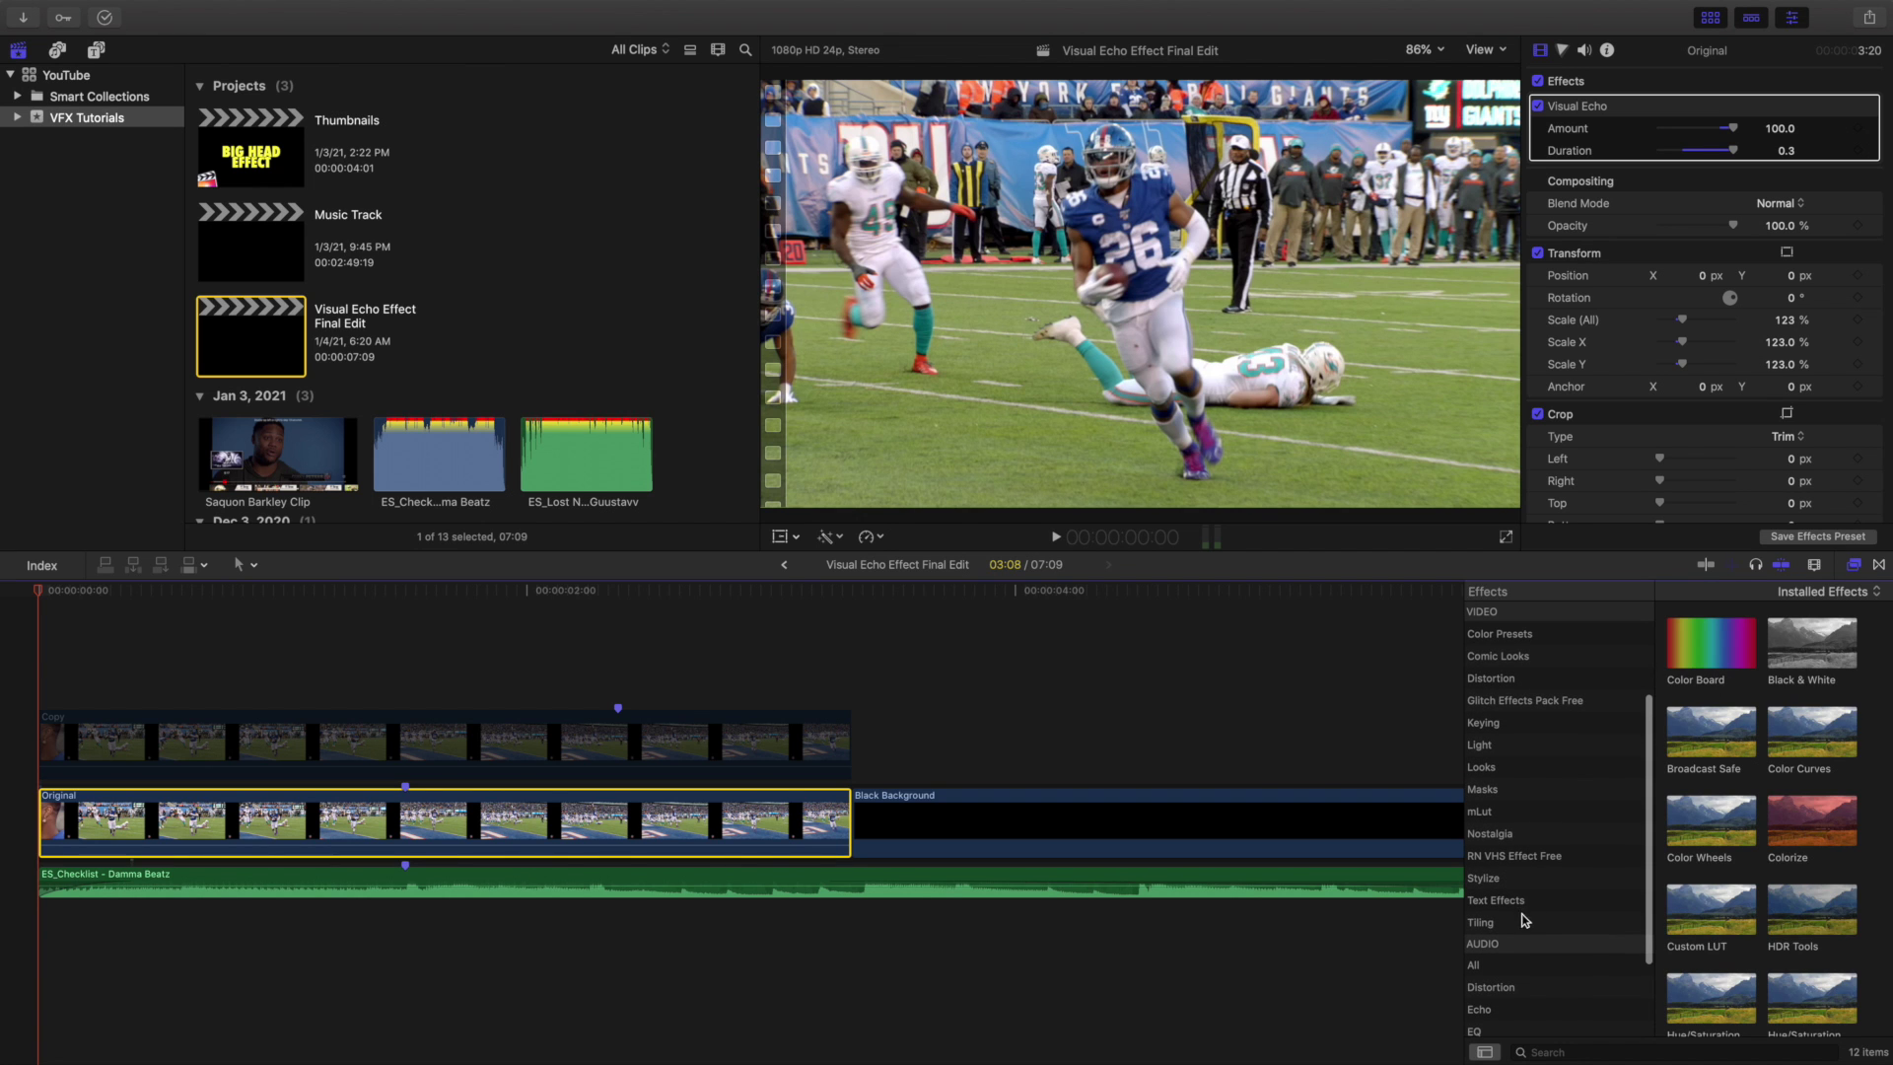
pyautogui.click(1528, 923)
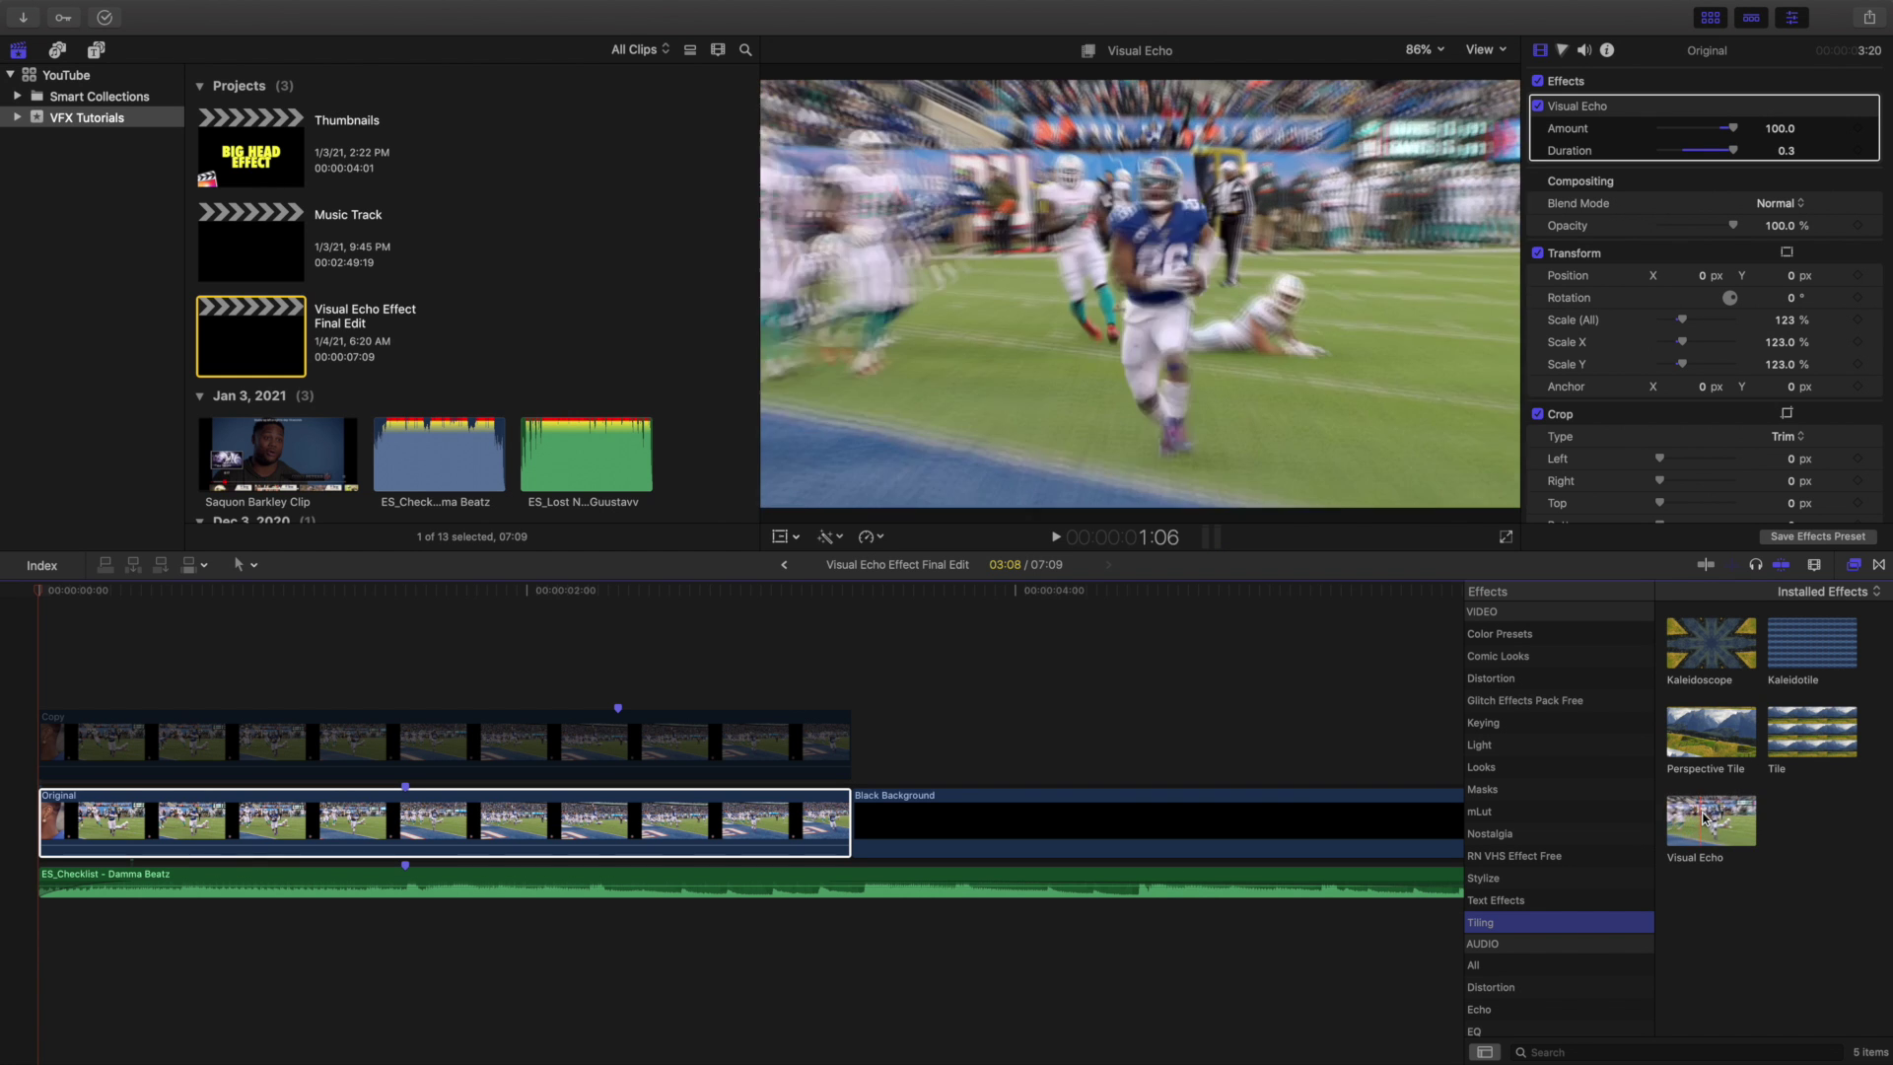
pyautogui.click(1856, 566)
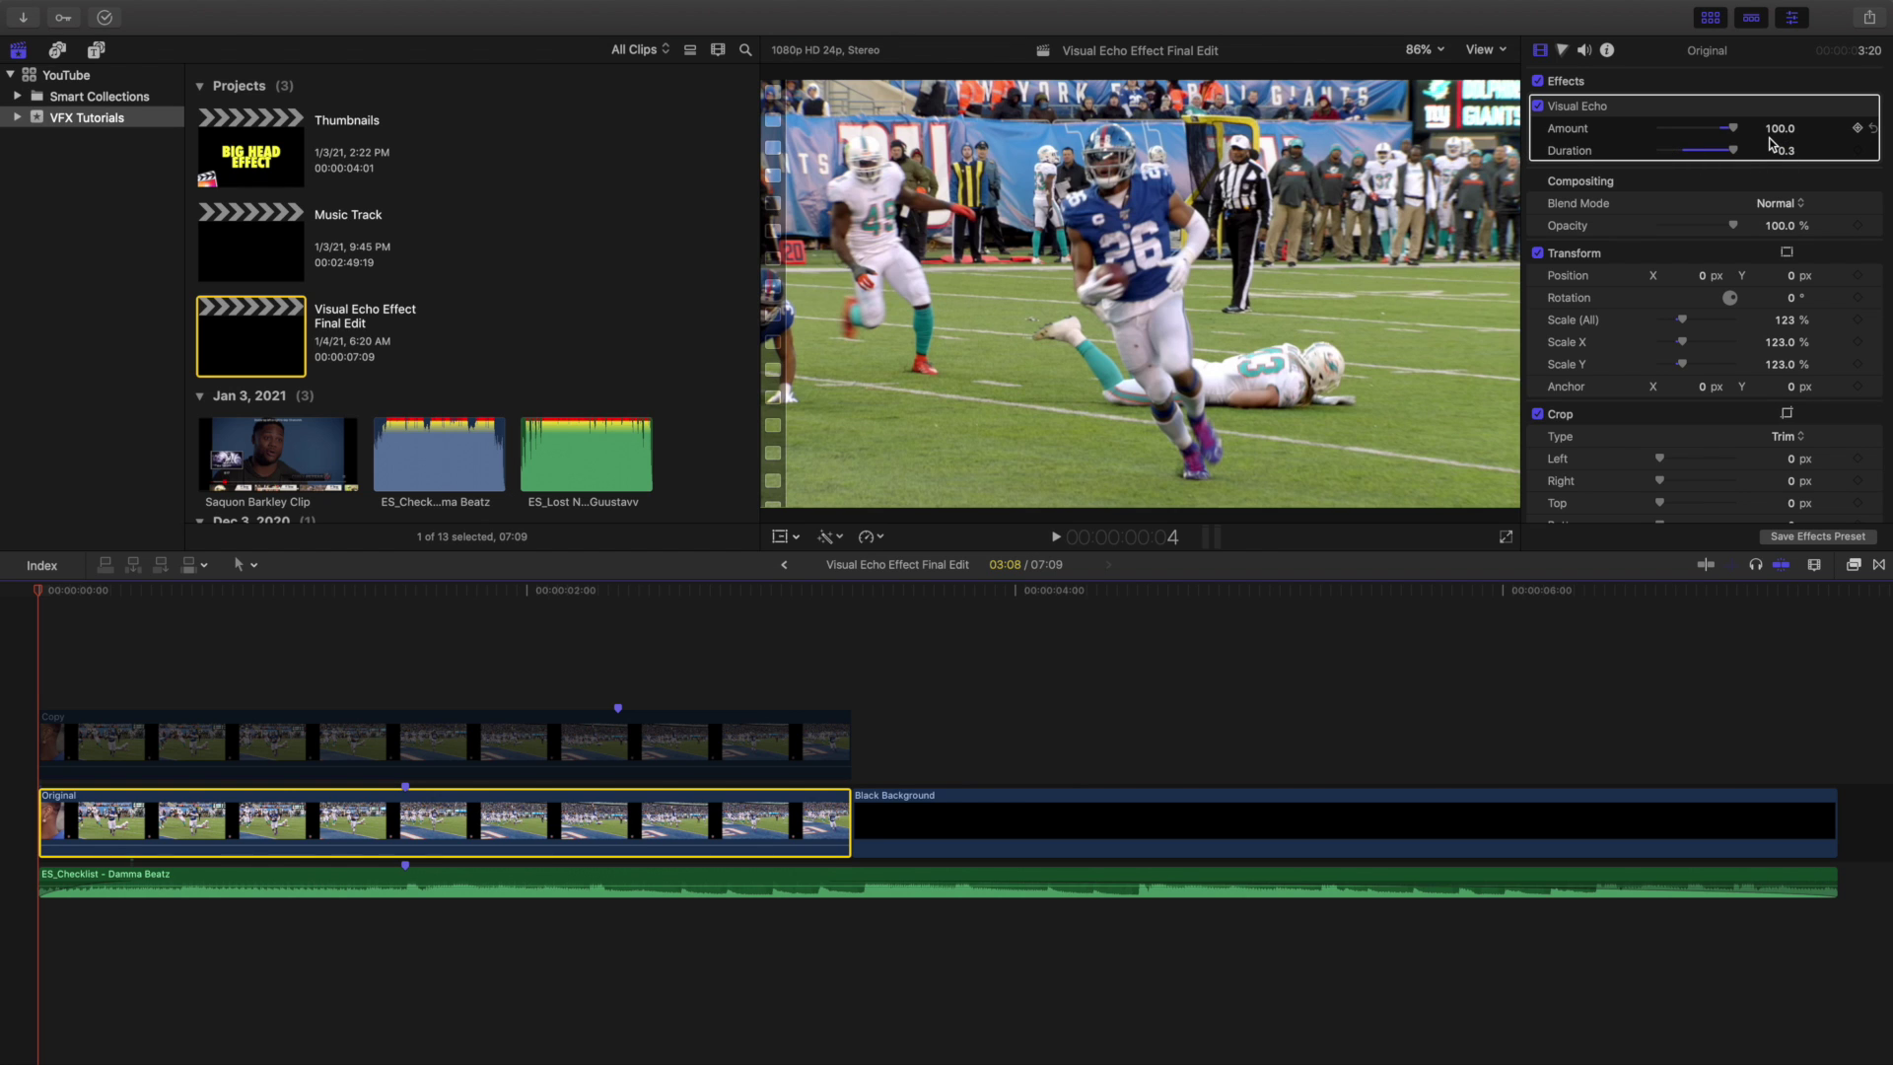
pyautogui.click(16, 641)
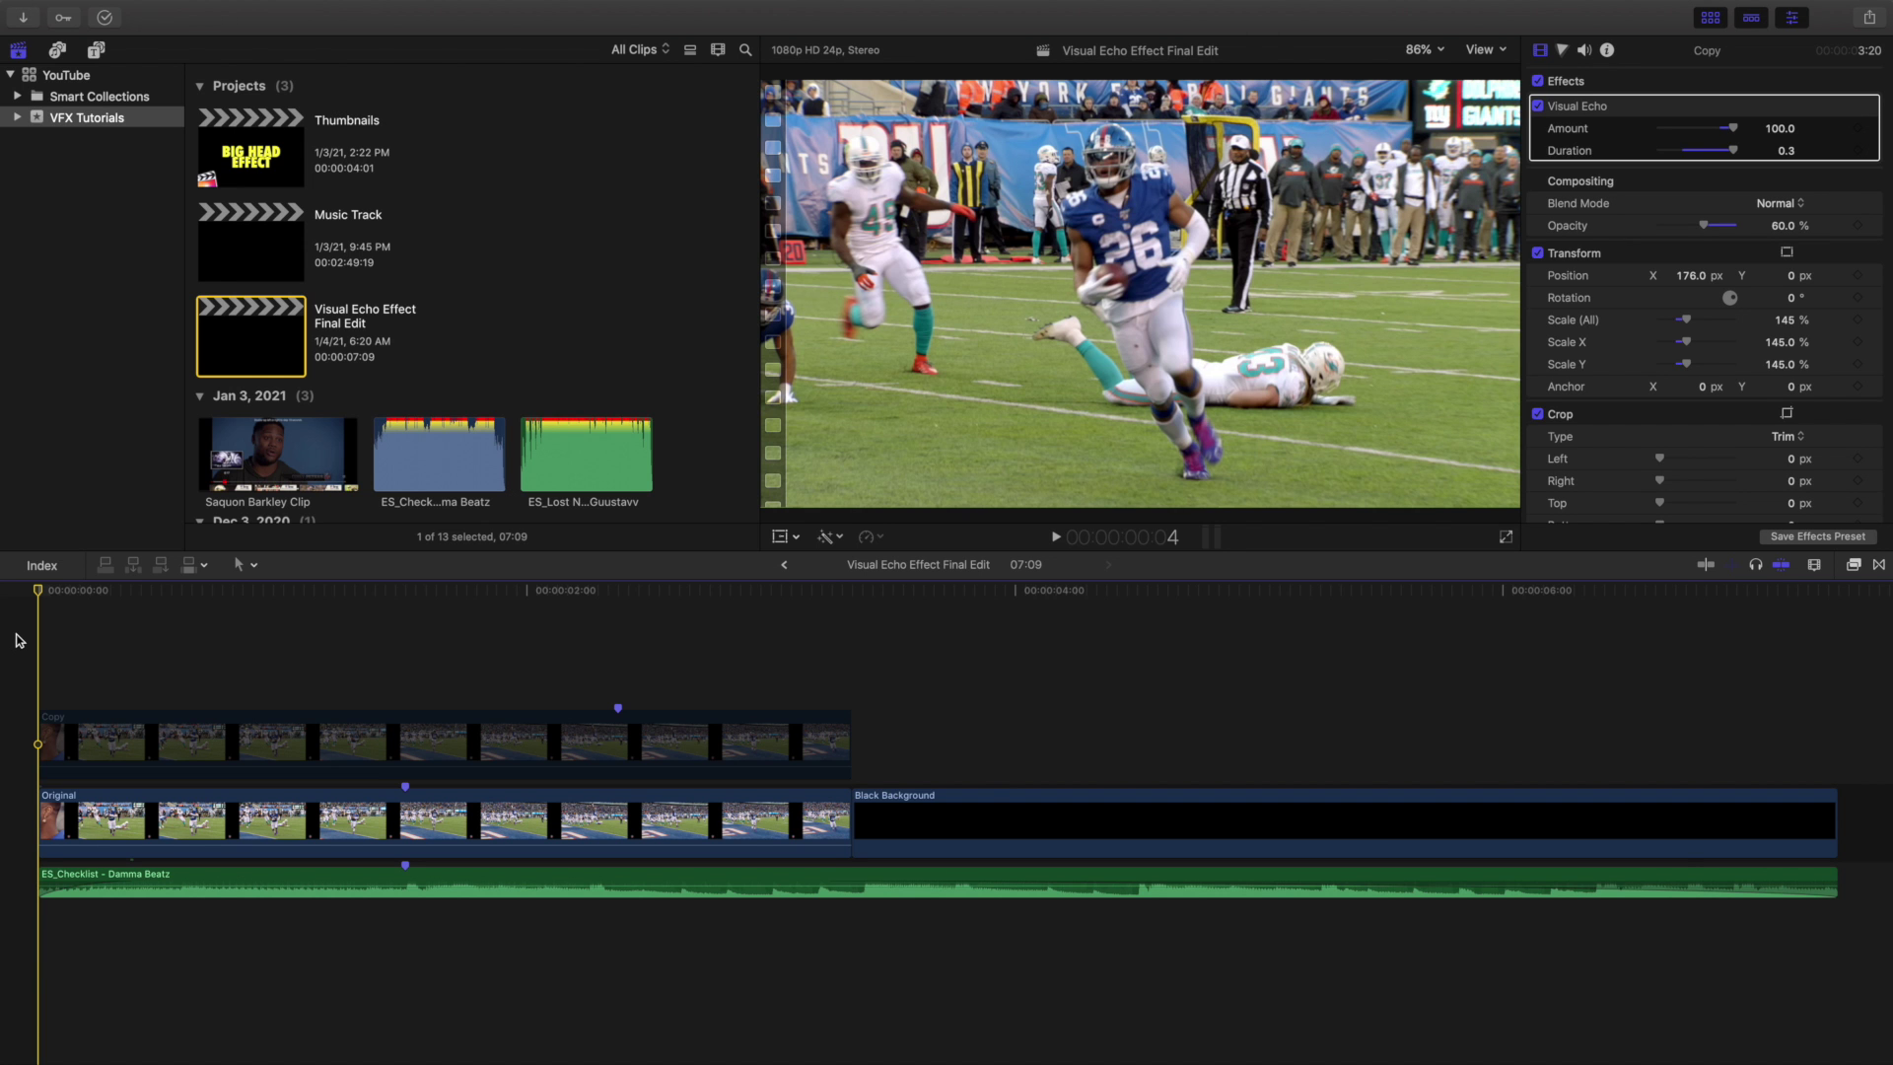
pyautogui.press('space')
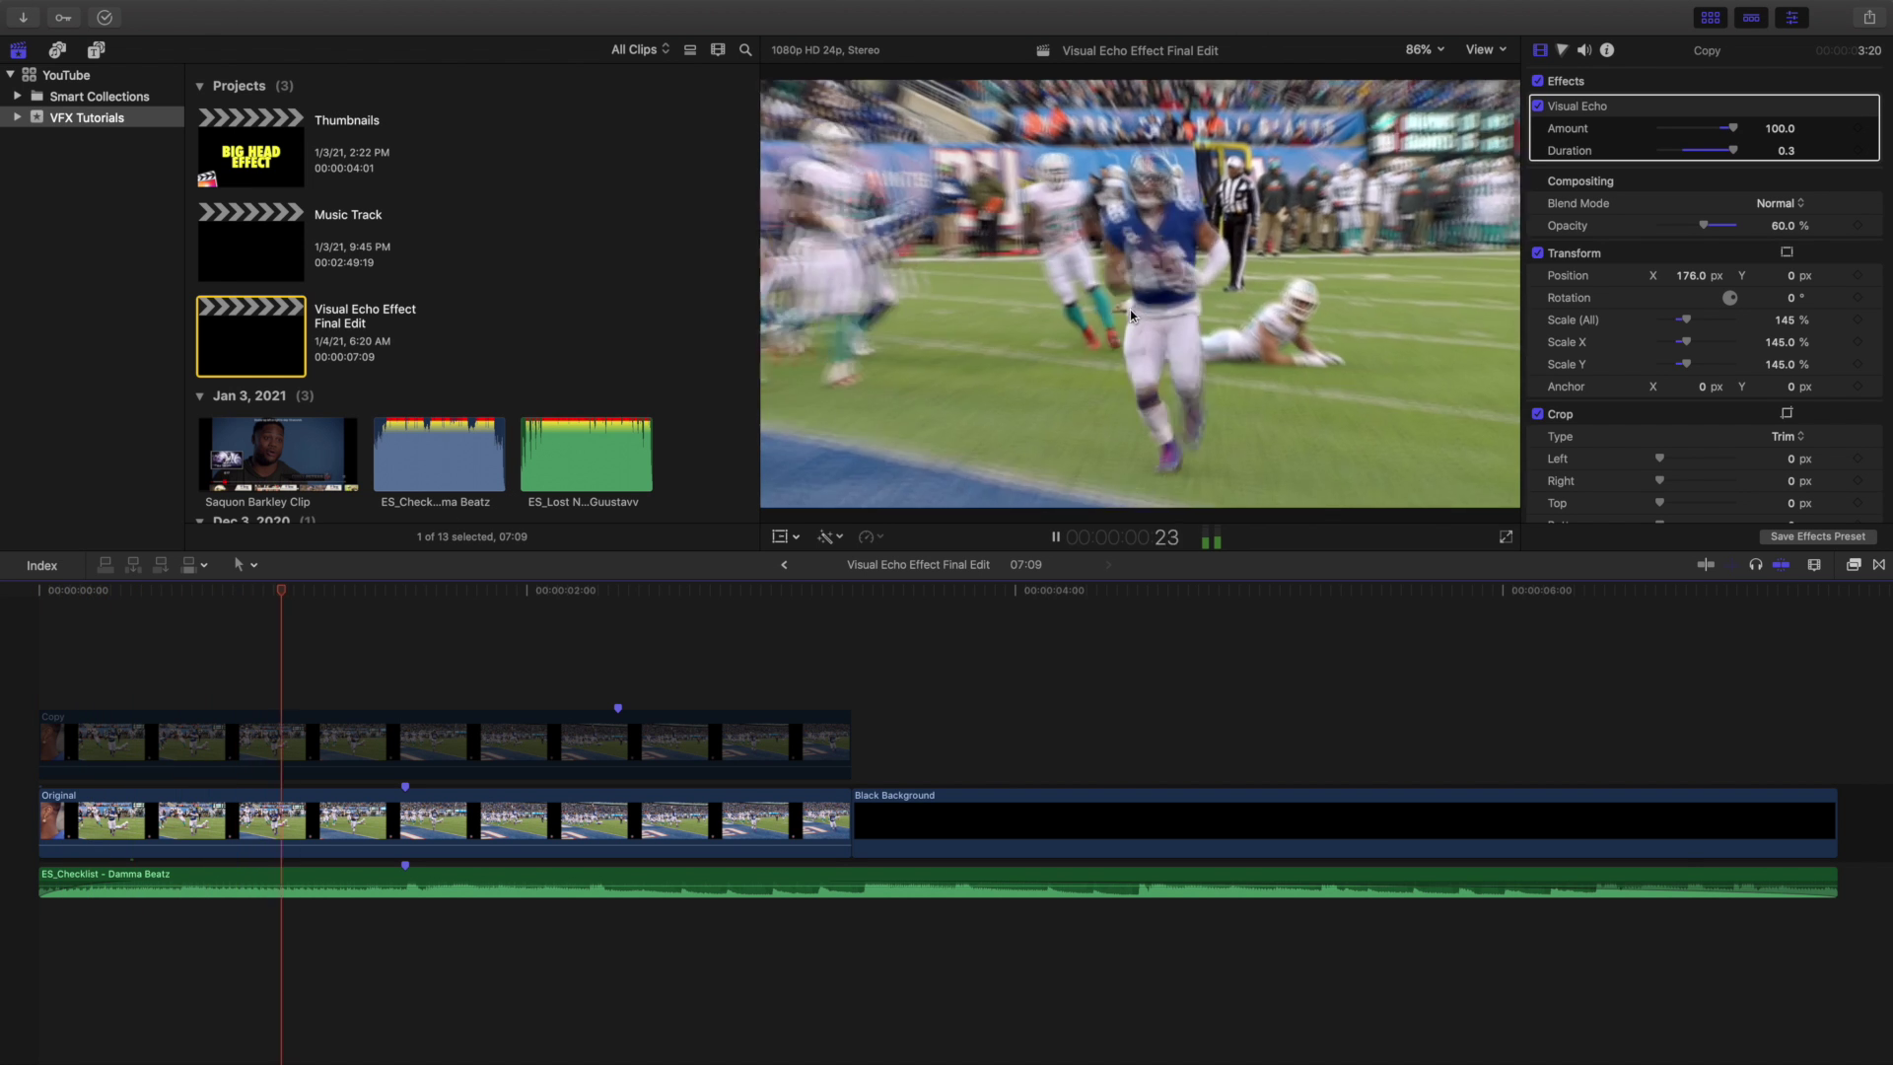
pyautogui.press('space')
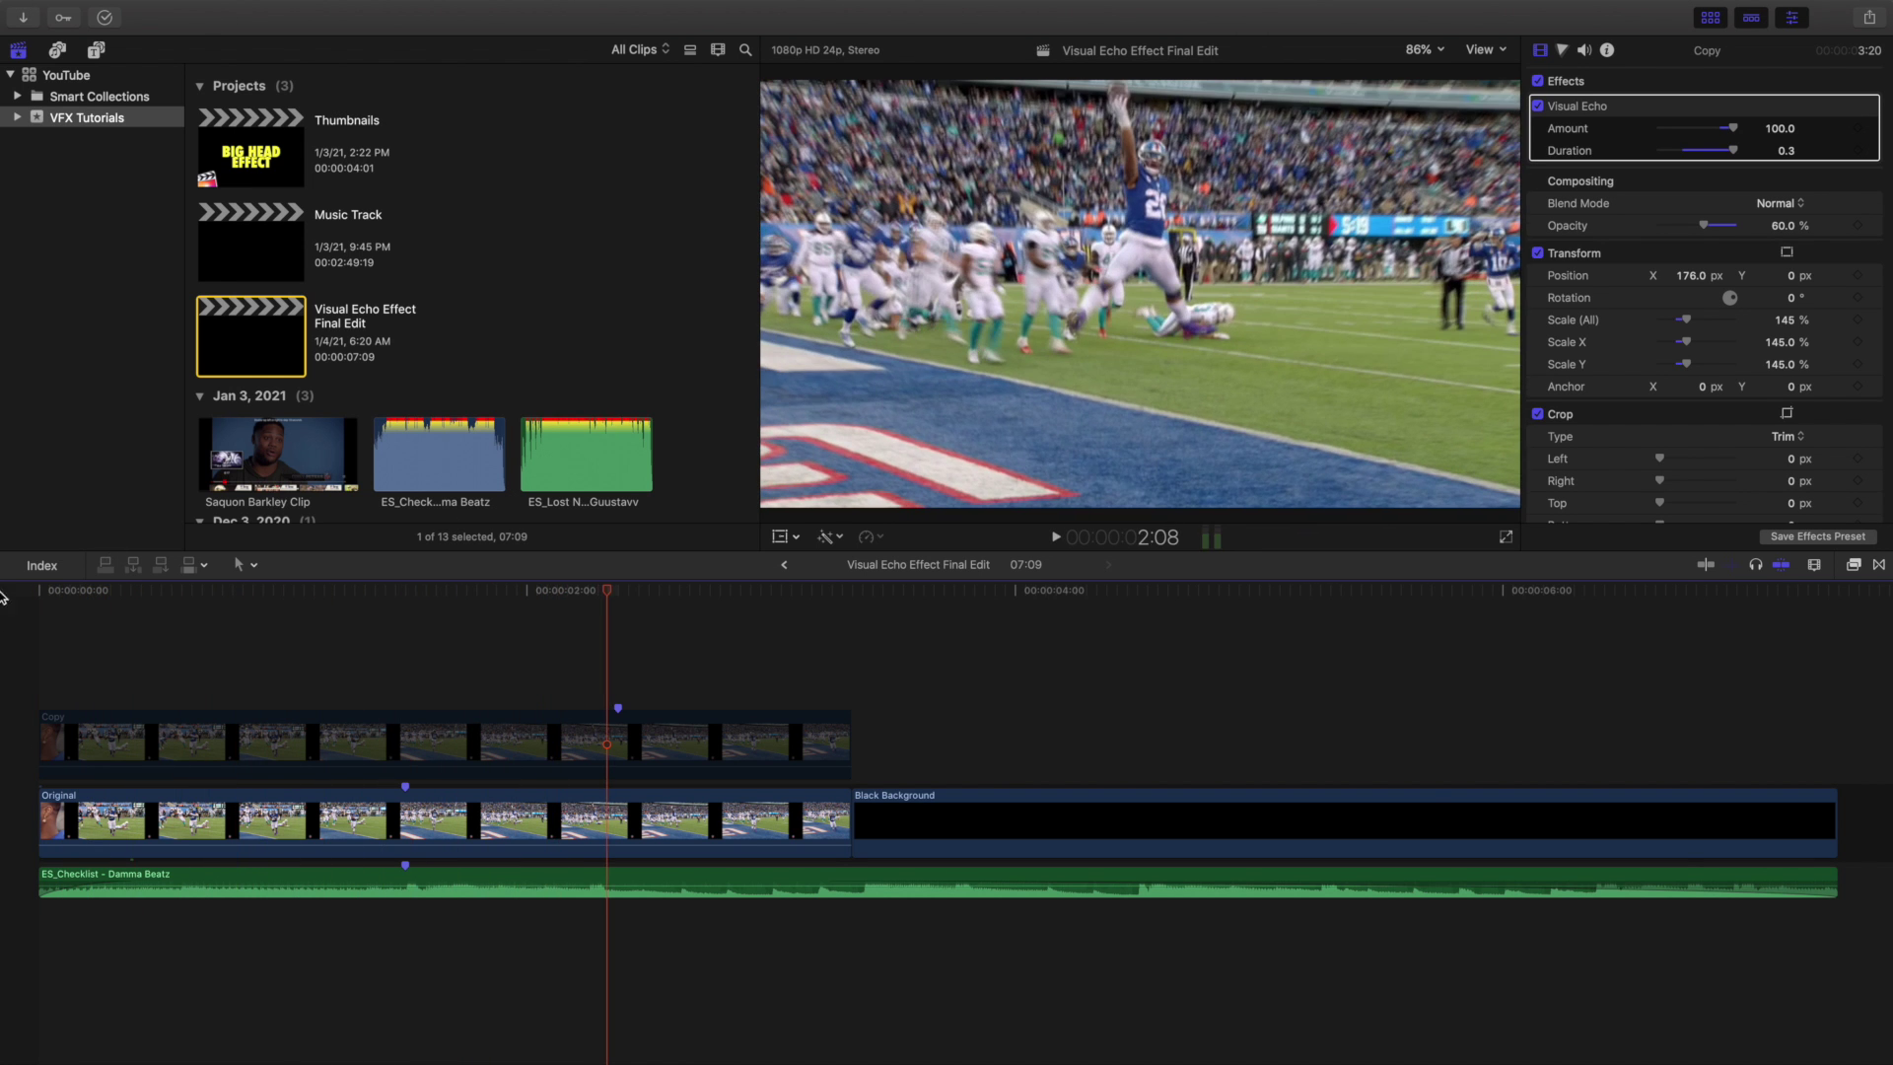
pyautogui.press('Home')
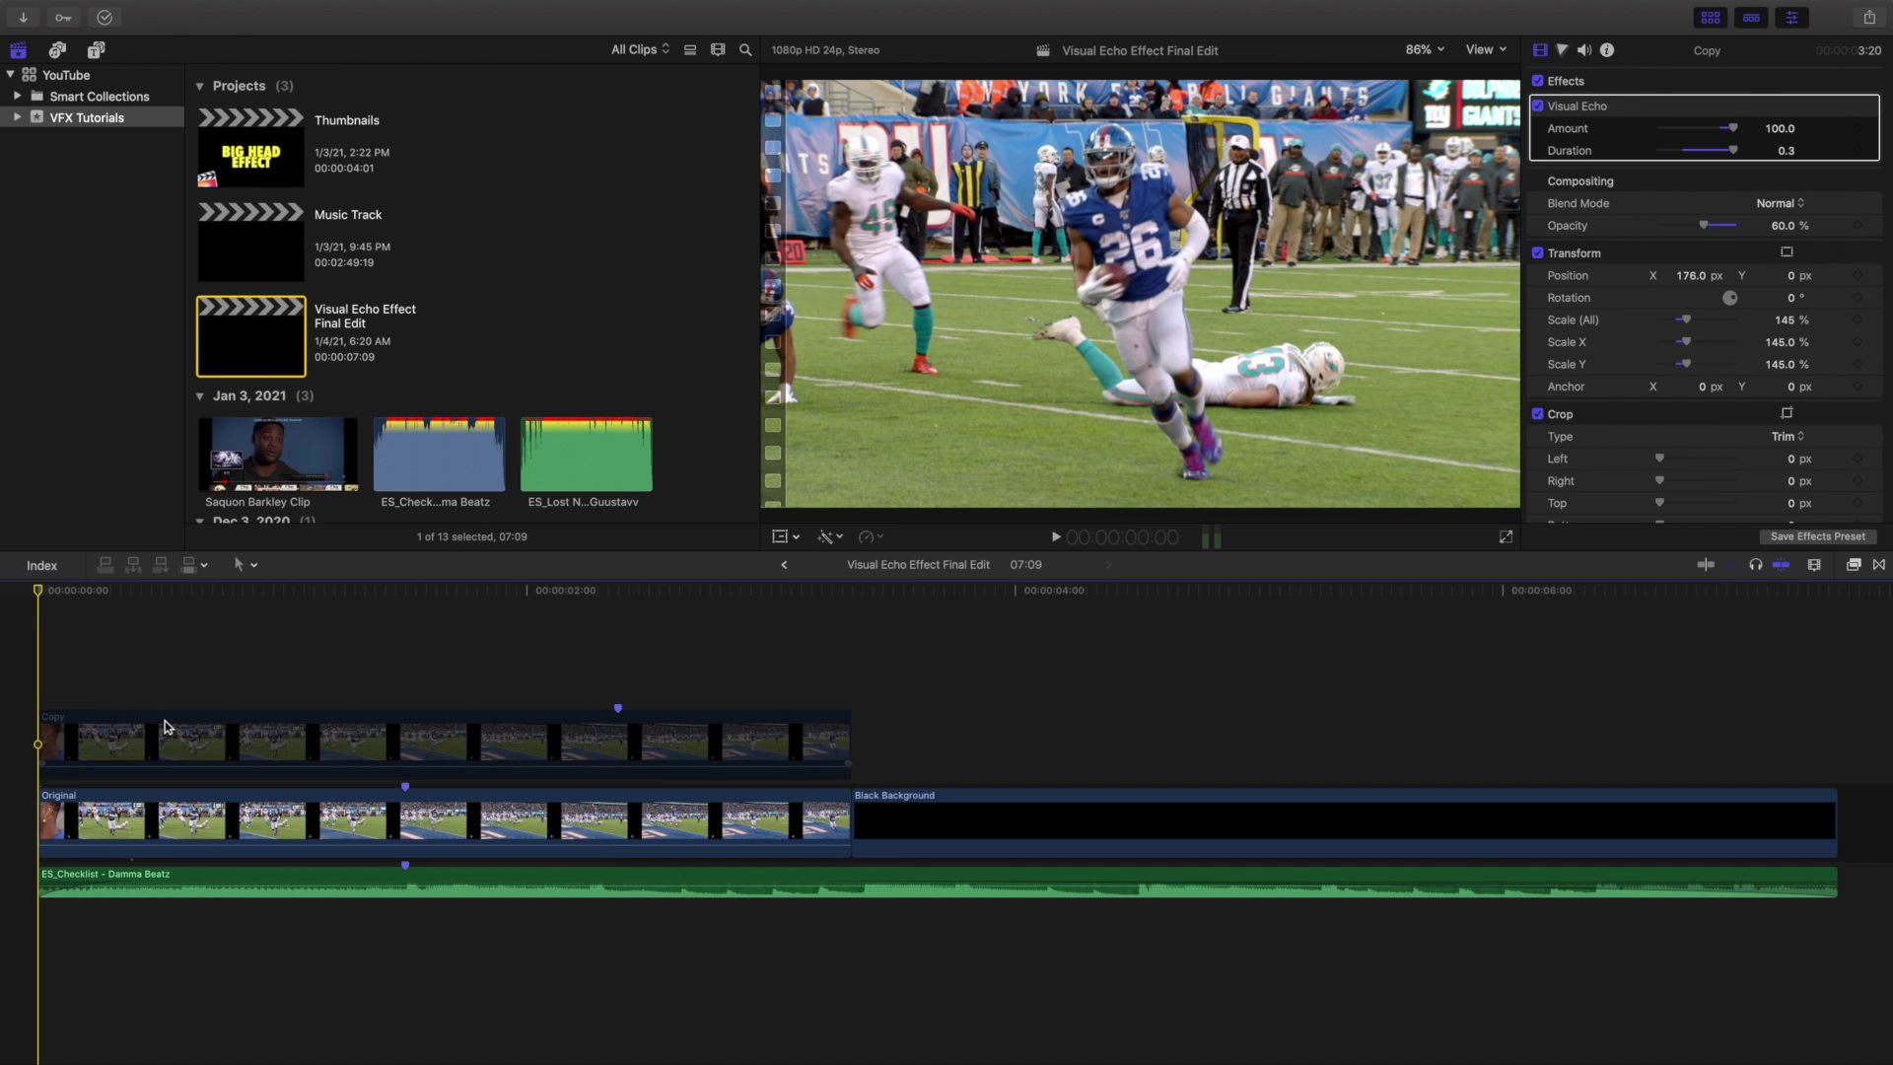
pyautogui.press('space')
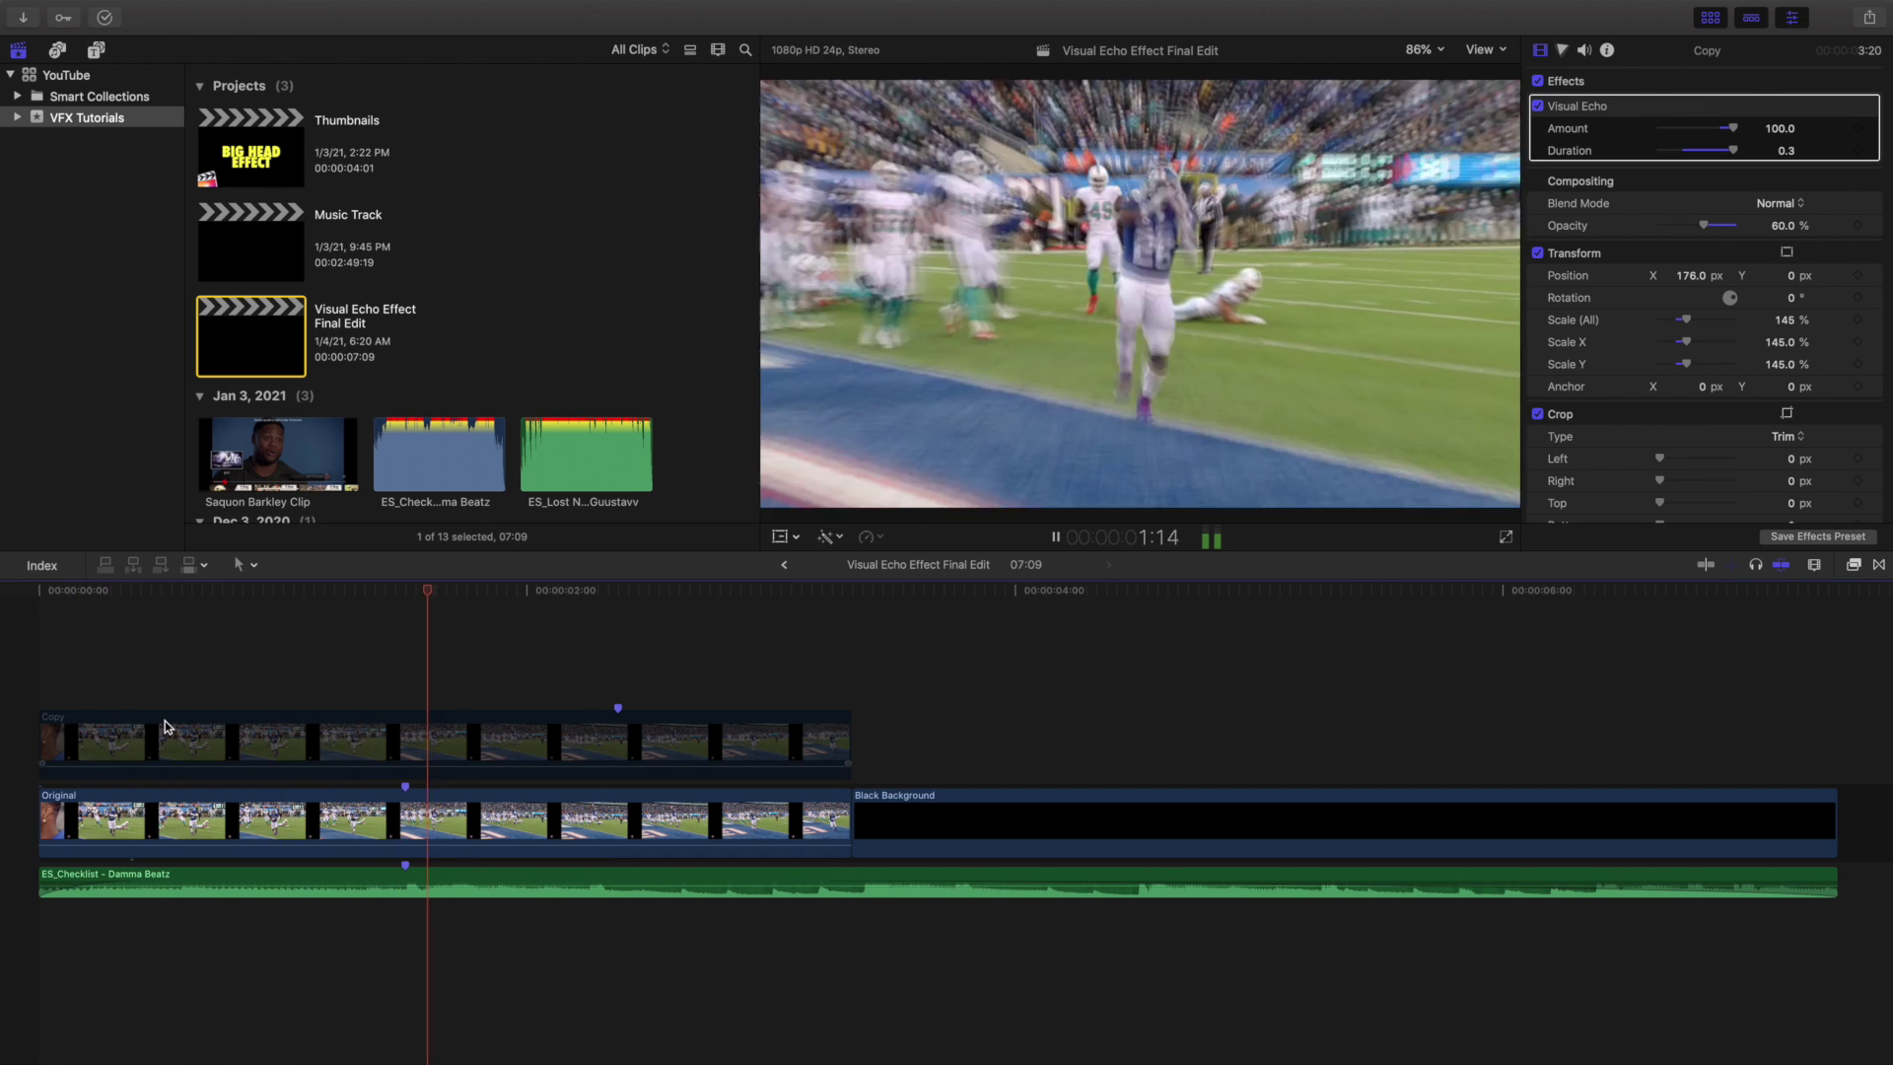
pyautogui.press('space')
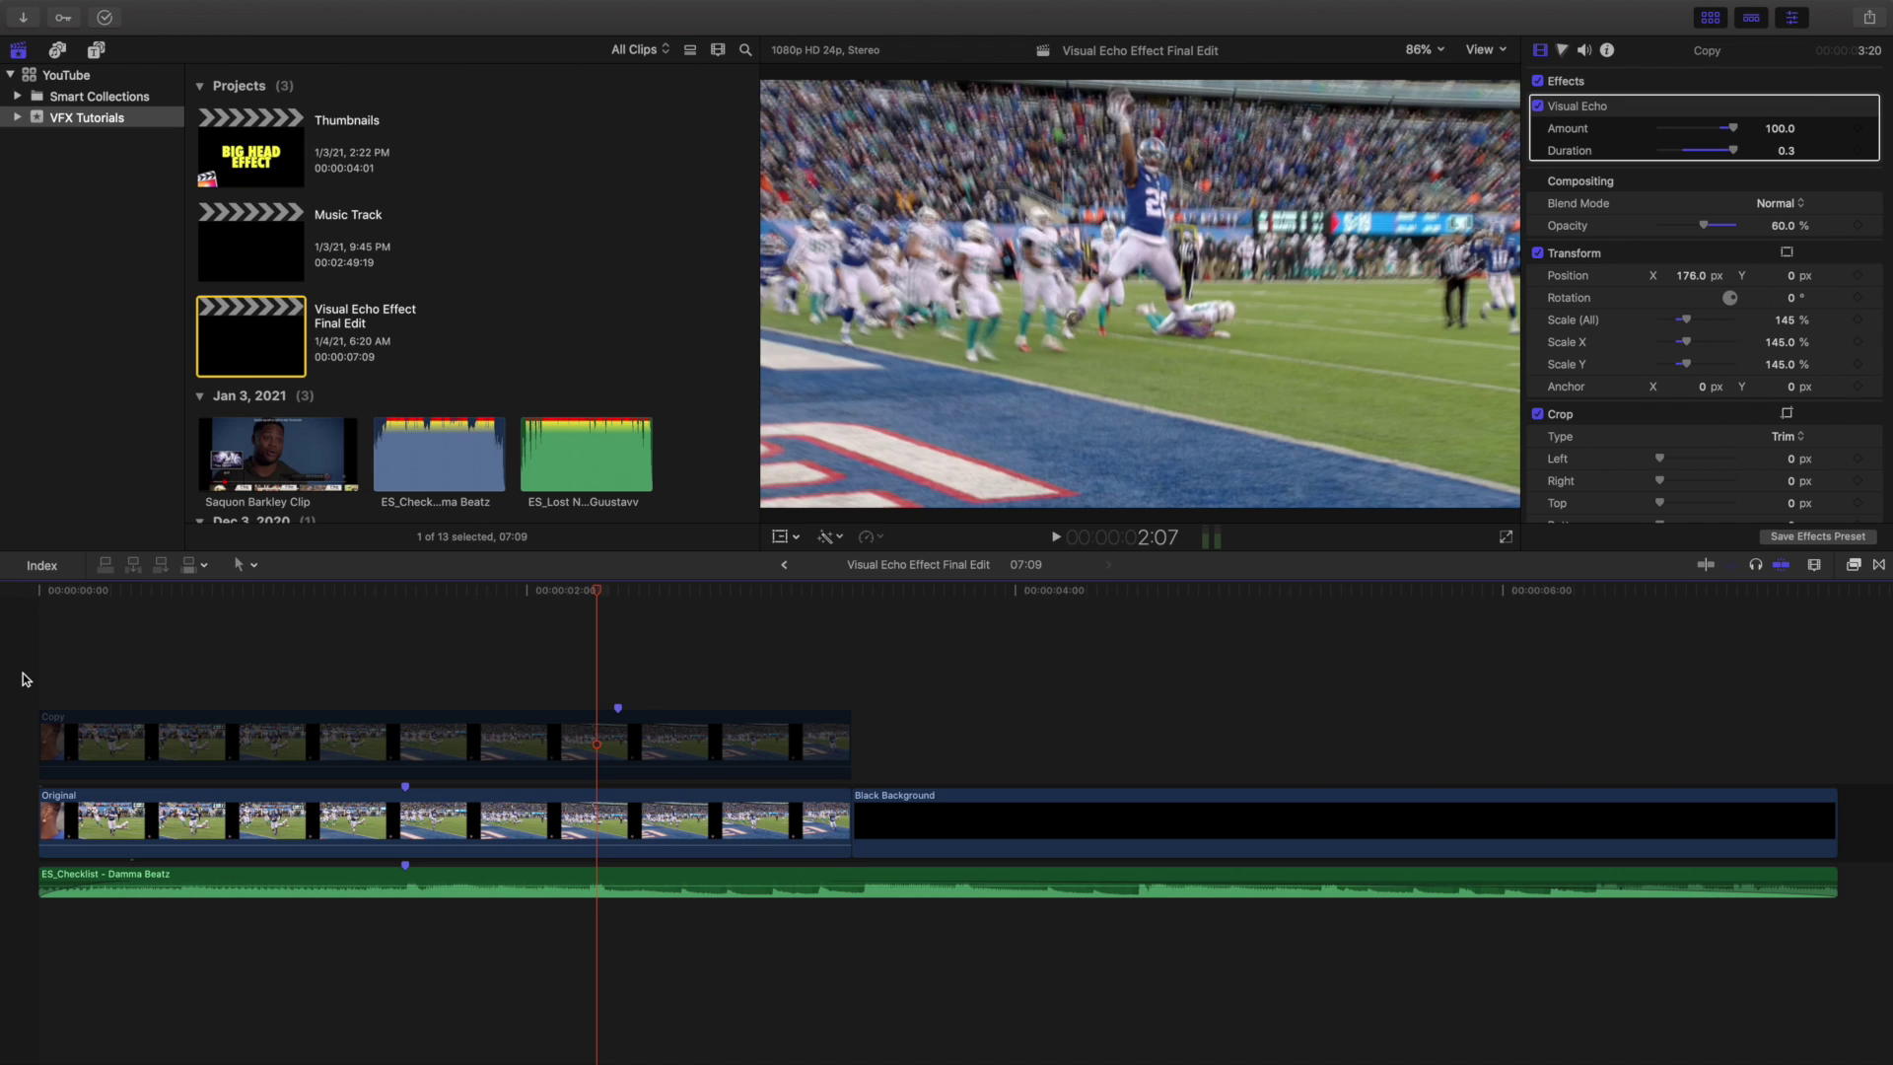
pyautogui.press('Home')
pyautogui.press('space')
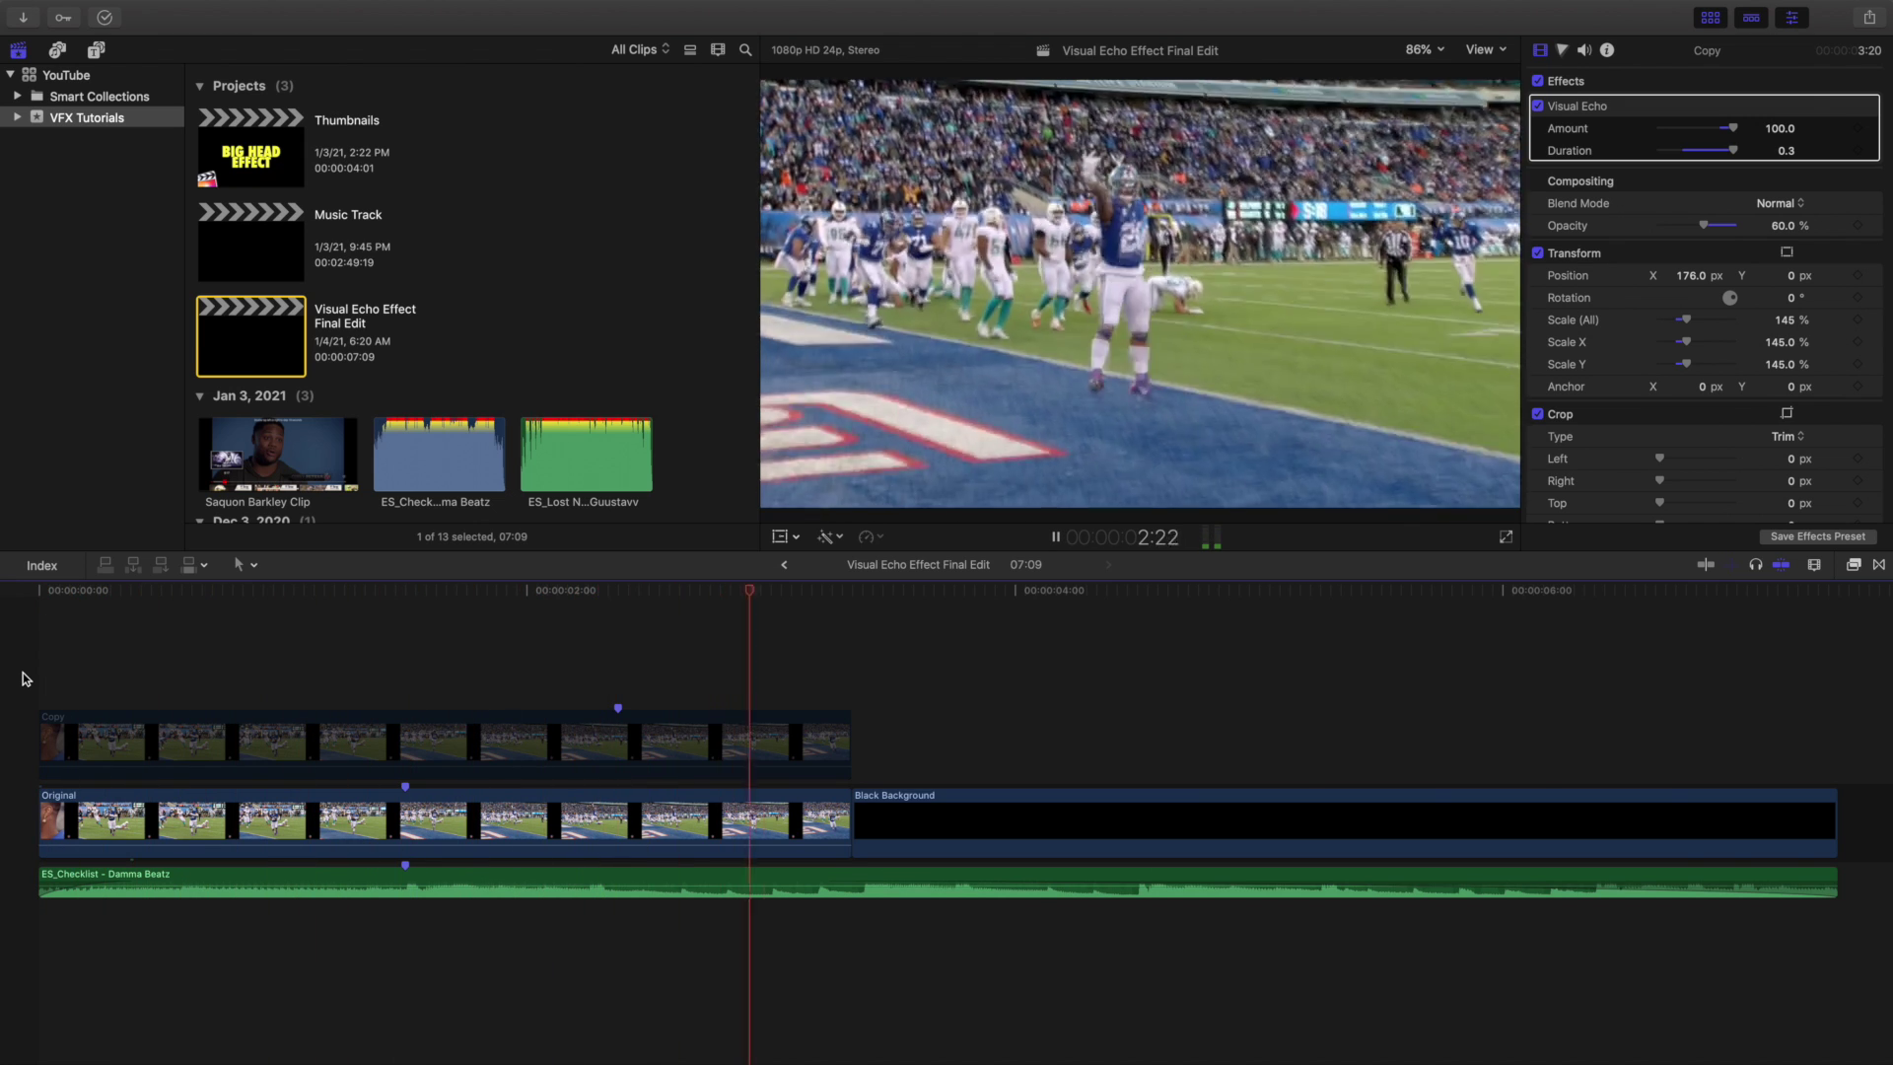
pyautogui.press('space')
pyautogui.press('Home')
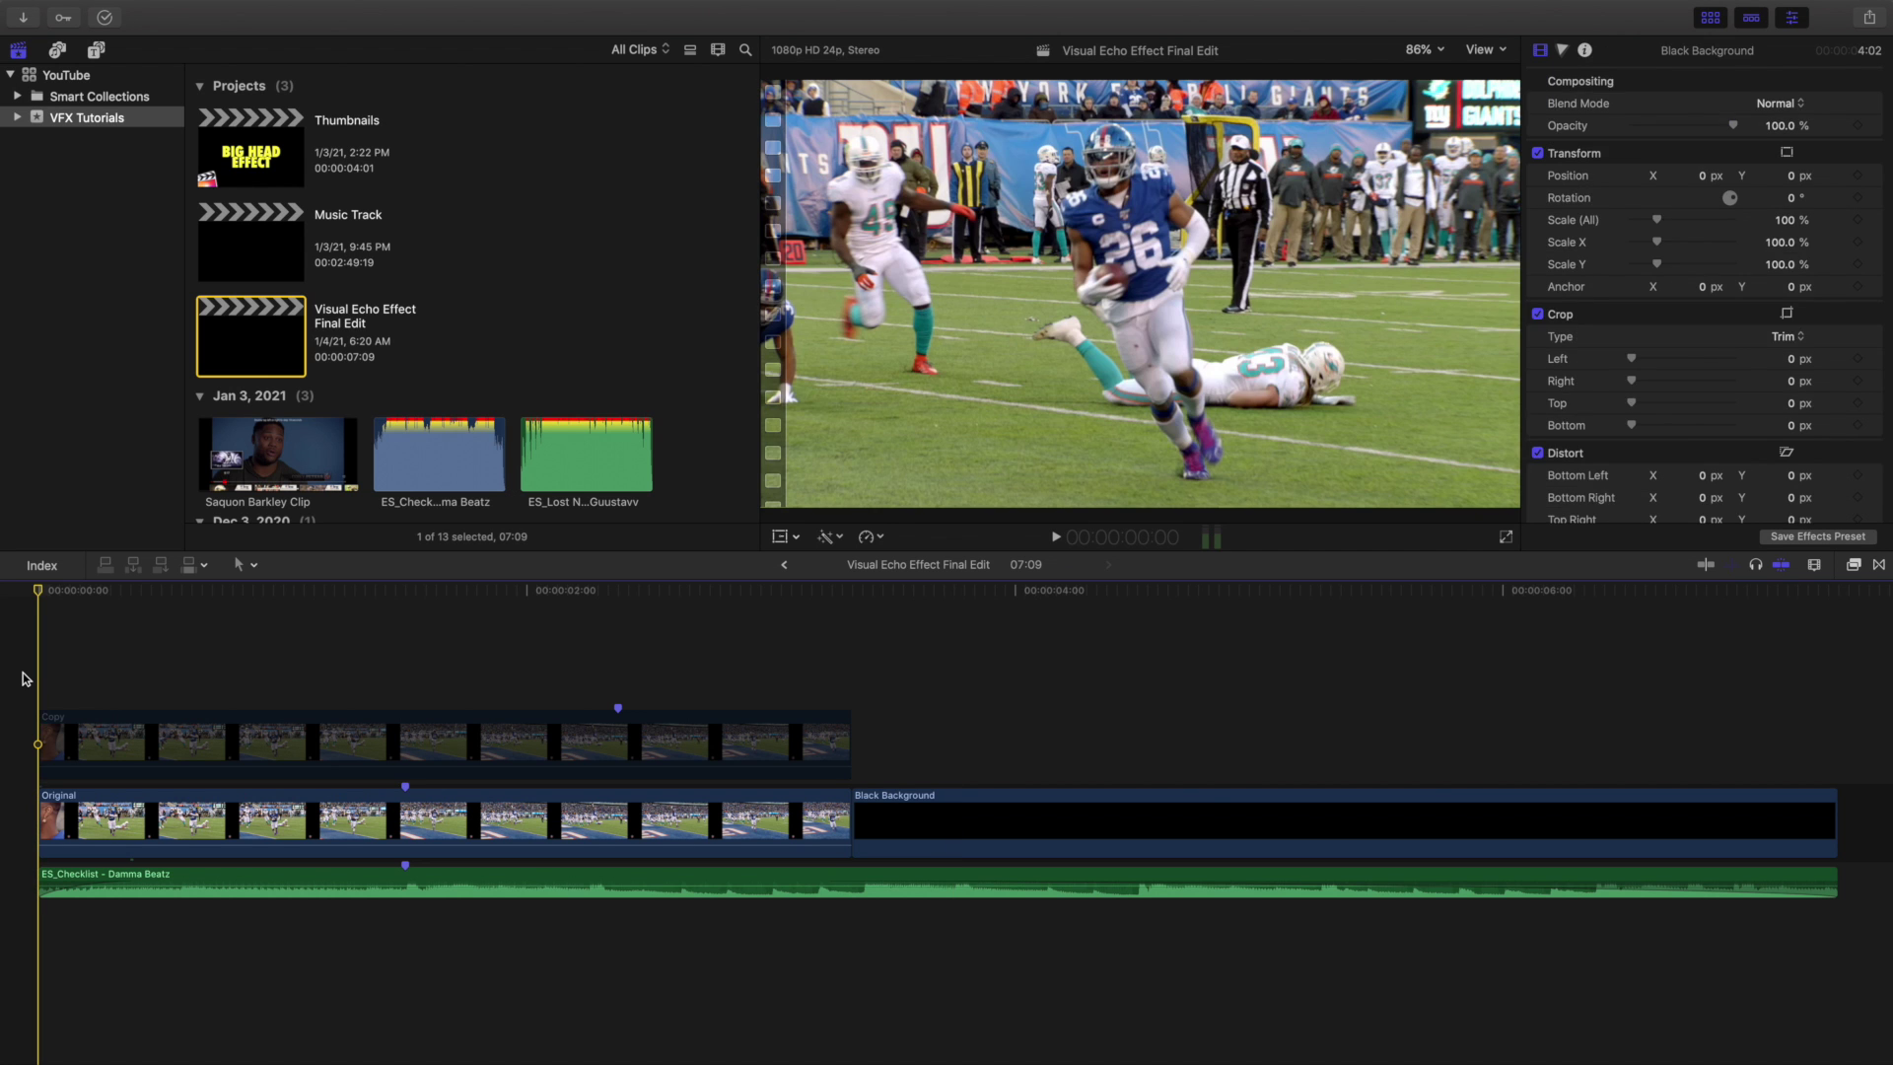
pyautogui.press('space')
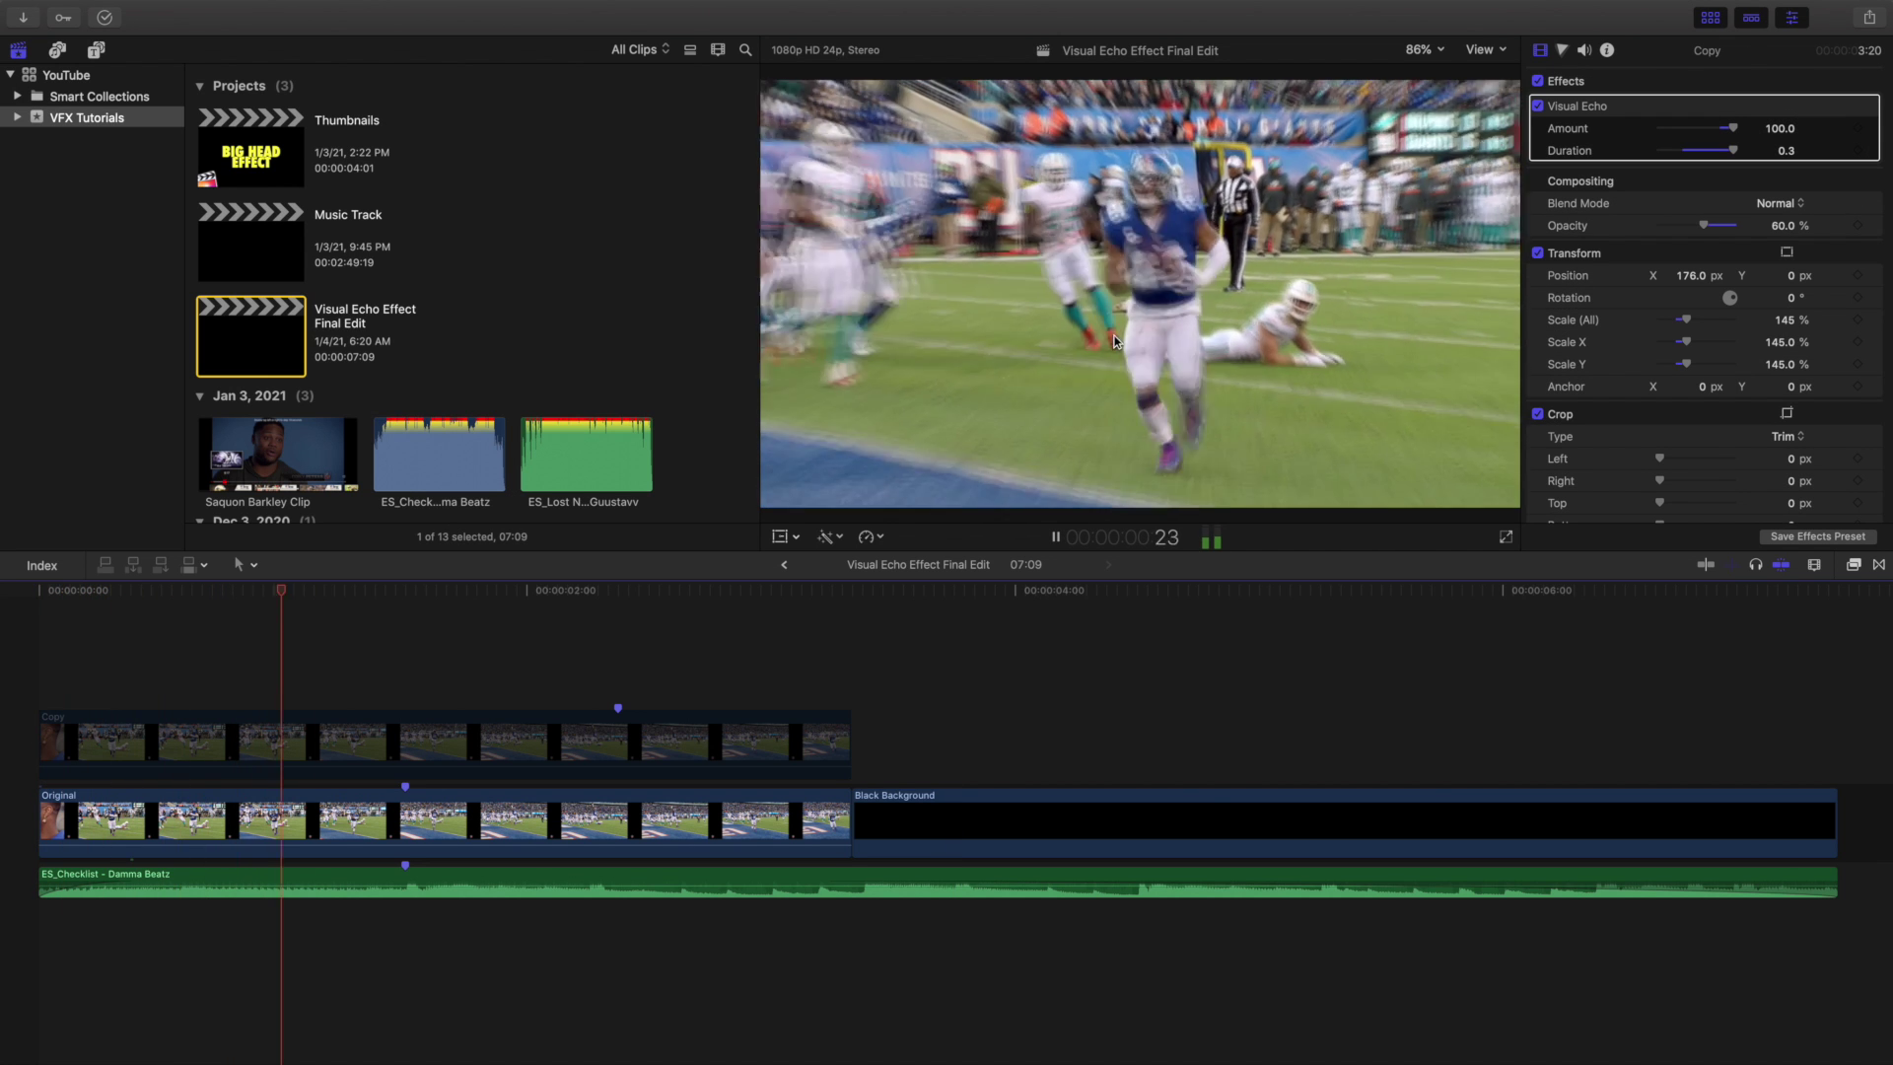
pyautogui.press('space')
pyautogui.press('Home')
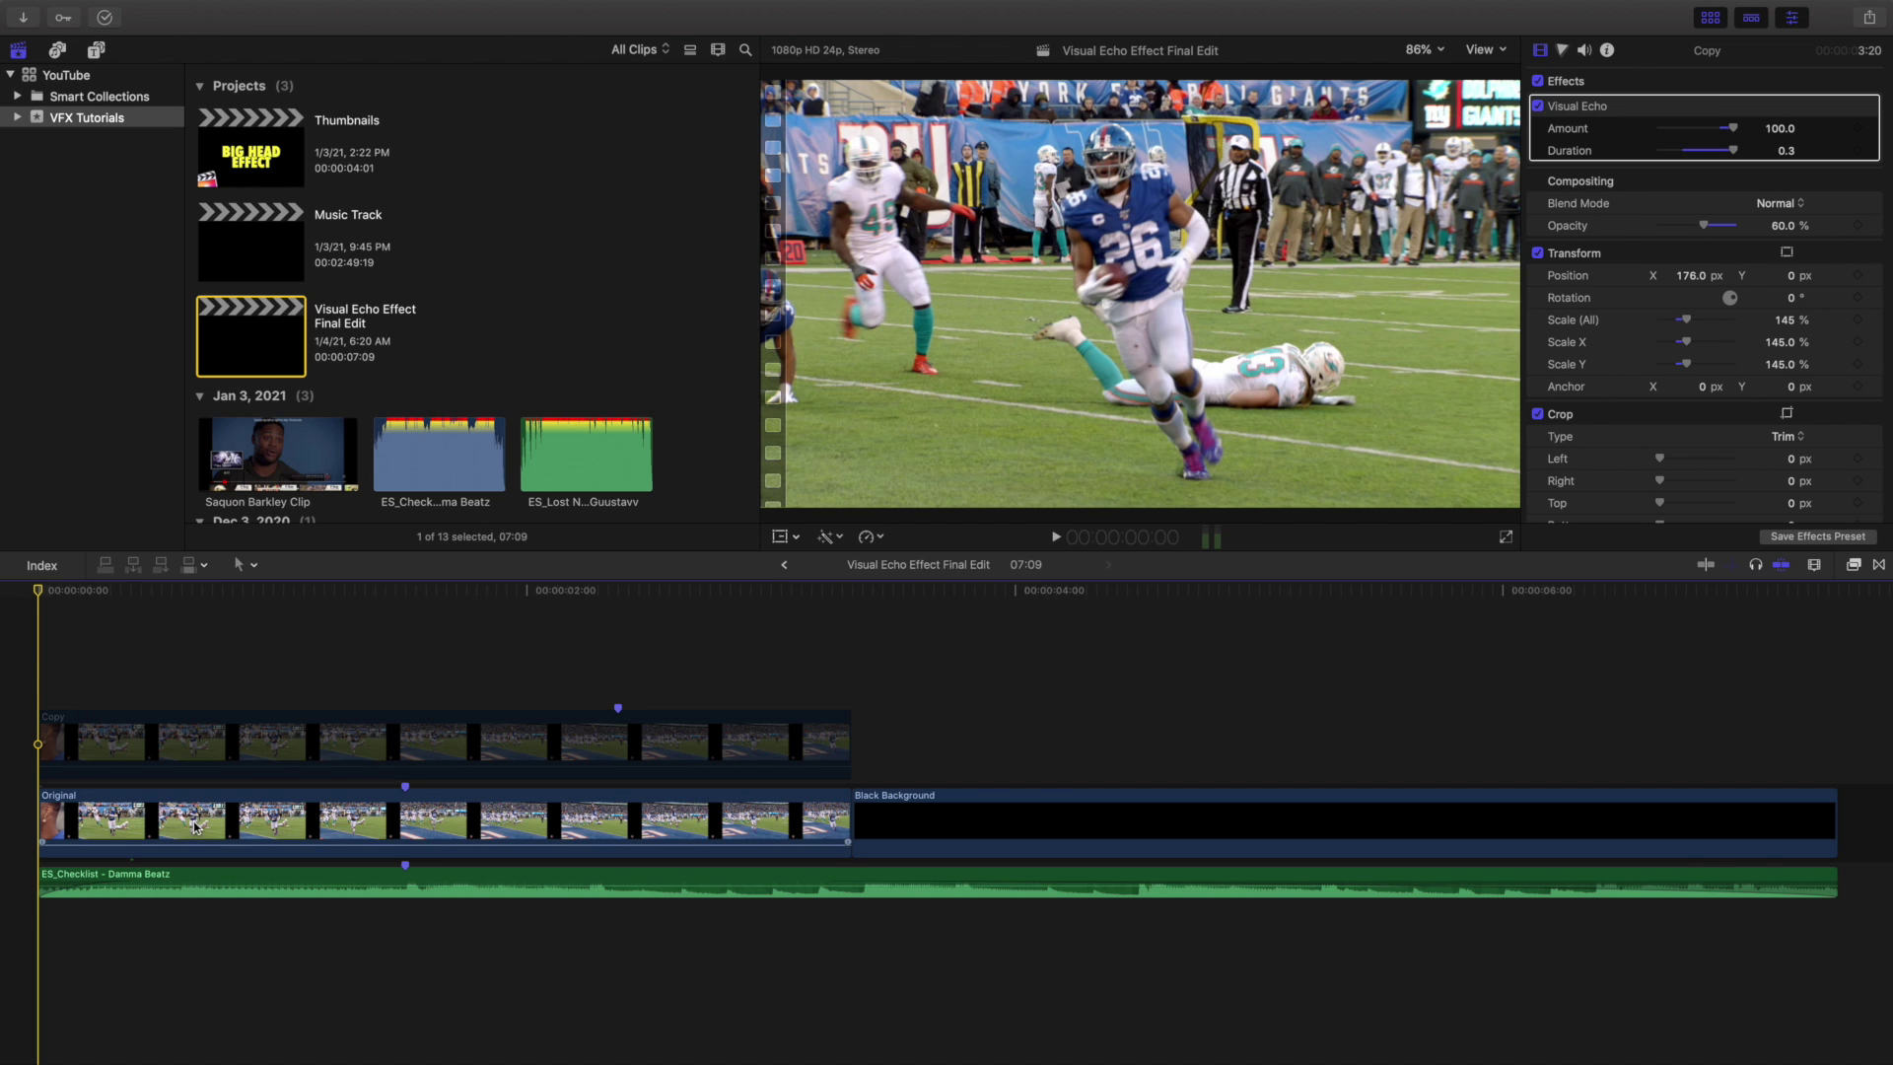
# Step: Toggle the Copy clip on, off and back on to compare the layered look
pyautogui.click(197, 750)
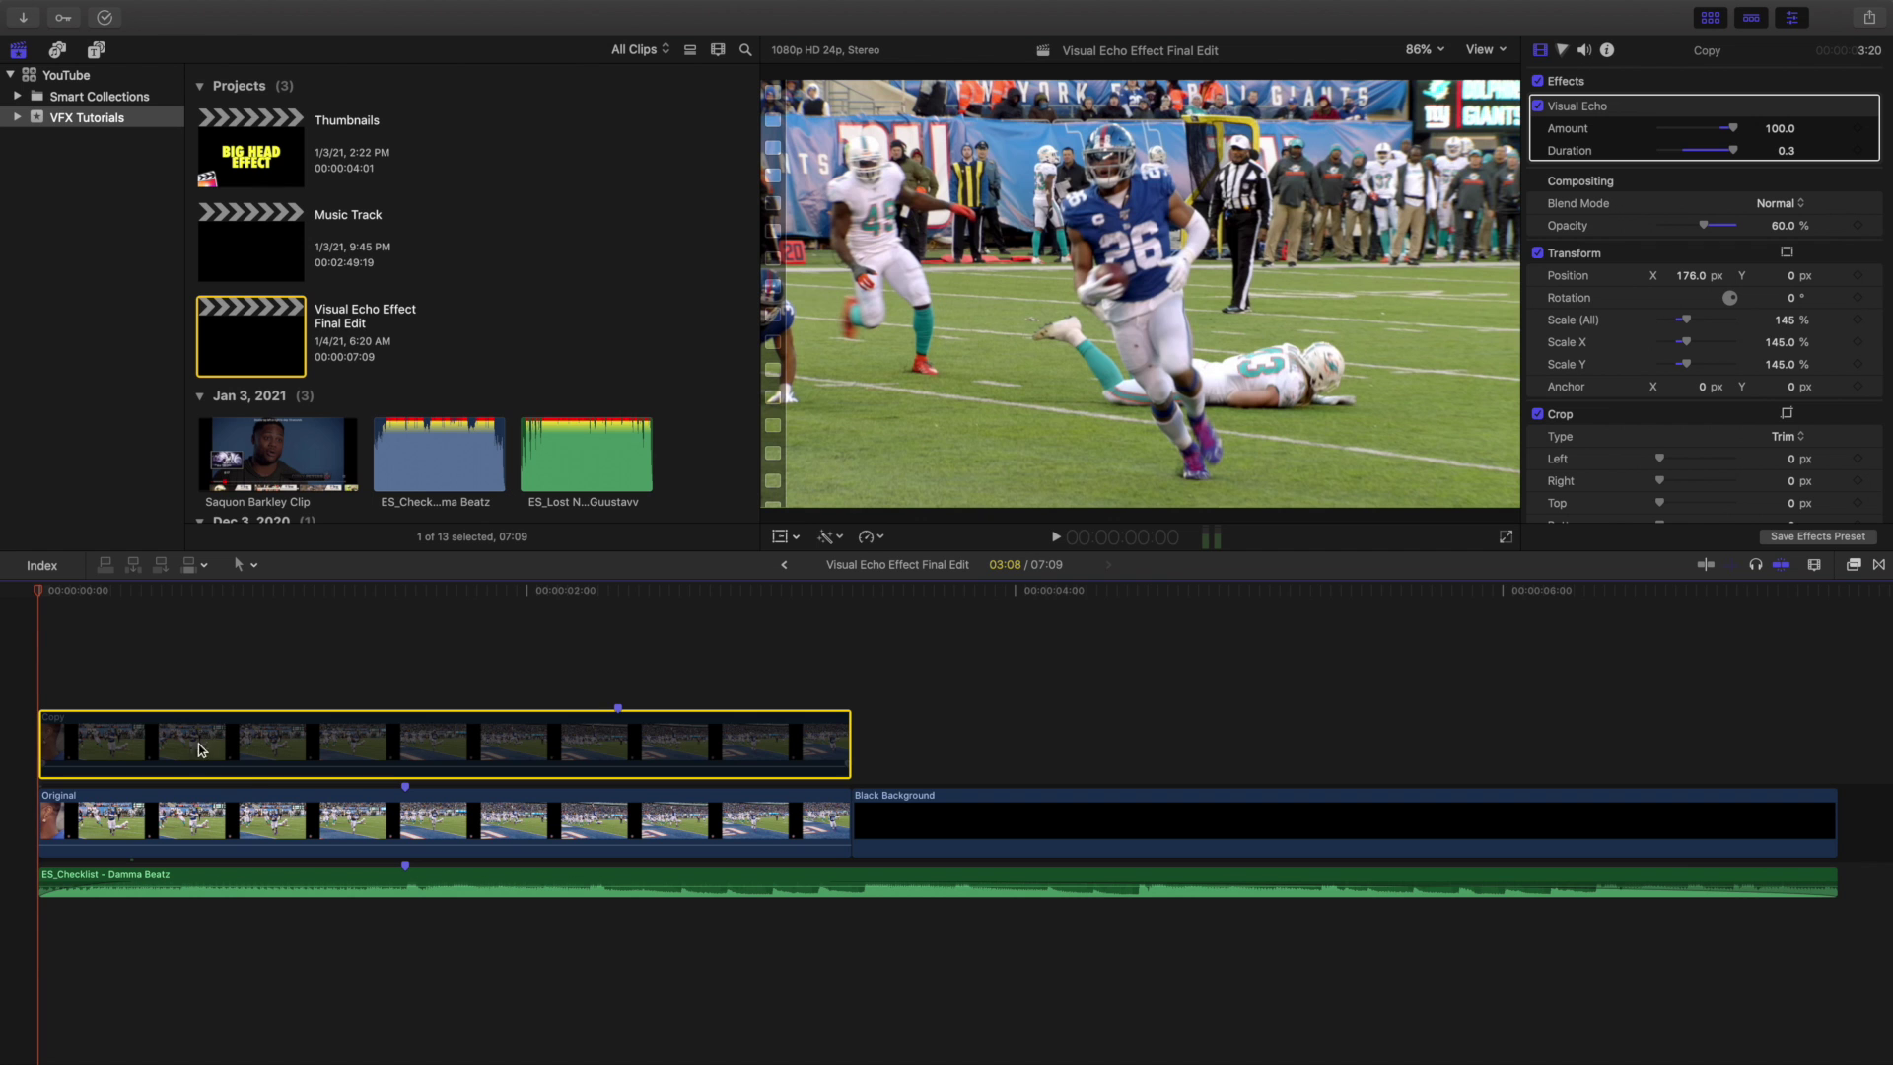
pyautogui.press('v')
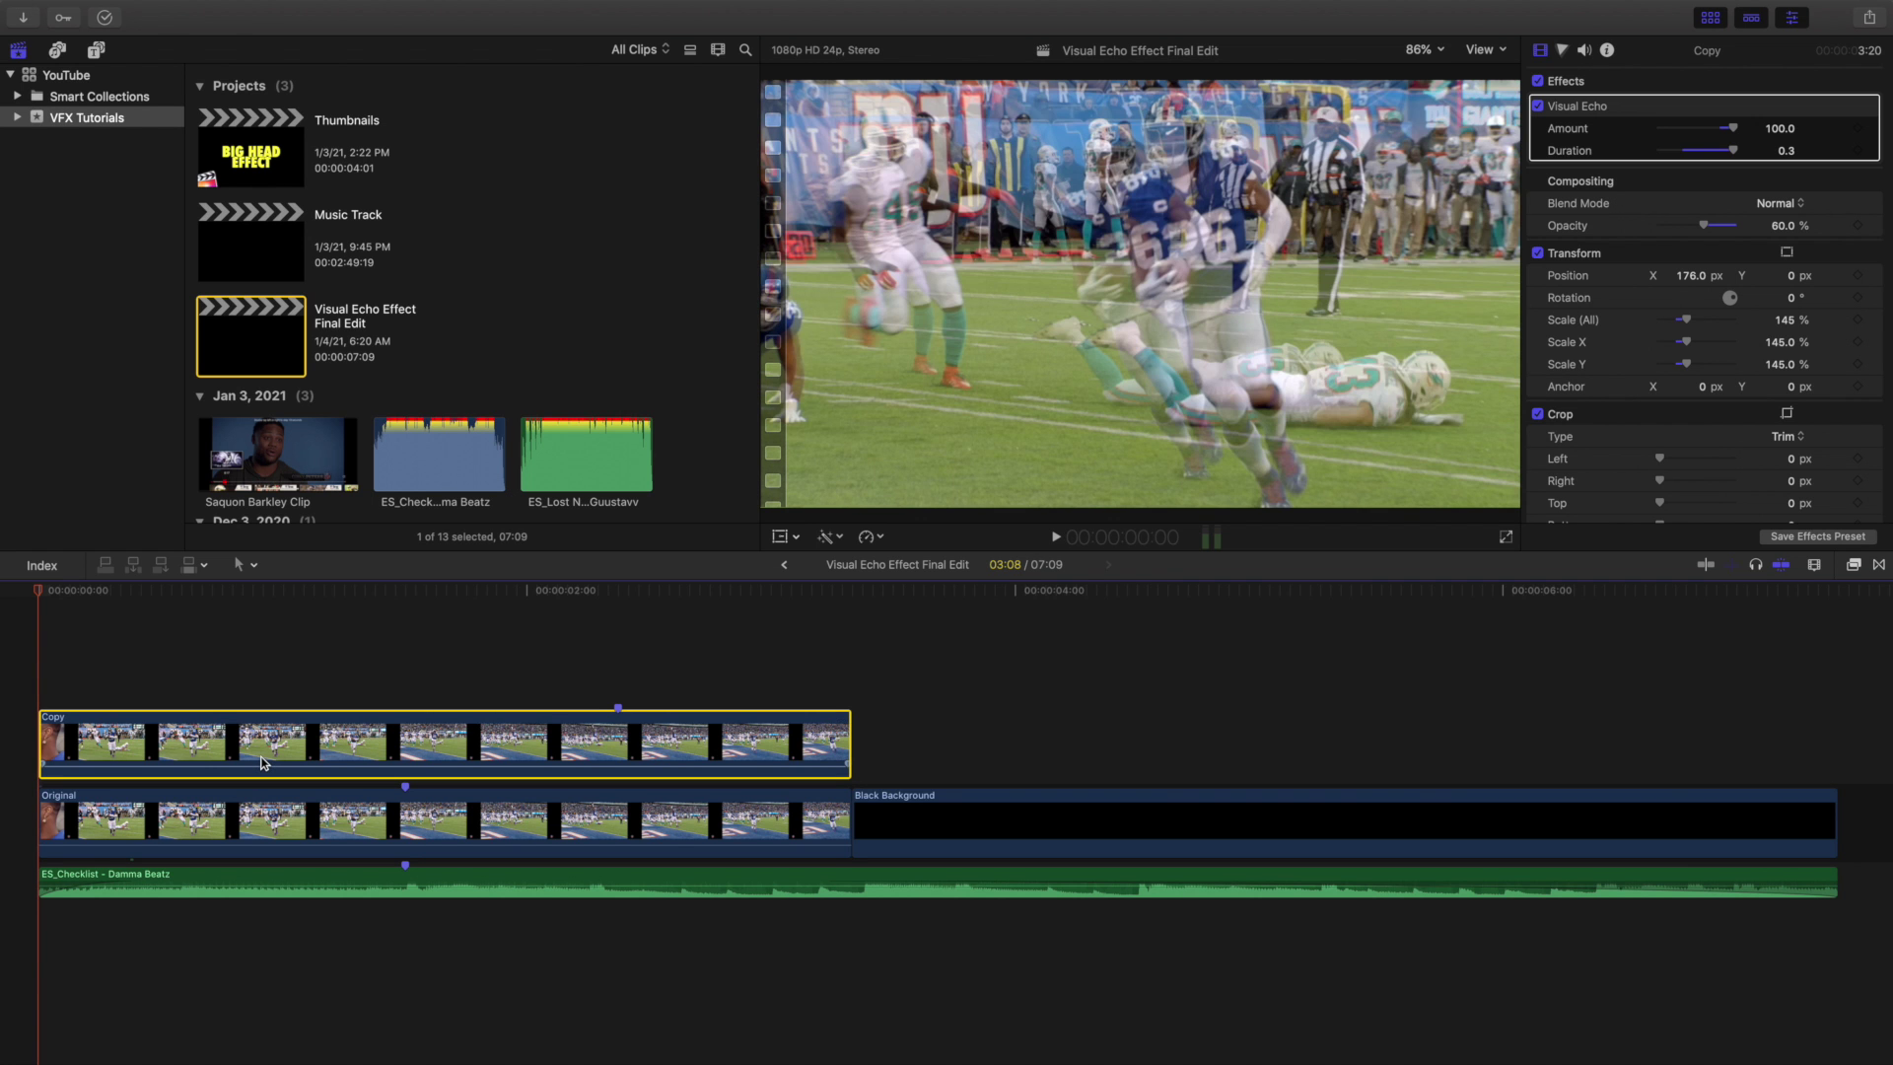
pyautogui.press('v')
pyautogui.press('v')
pyautogui.press('v')
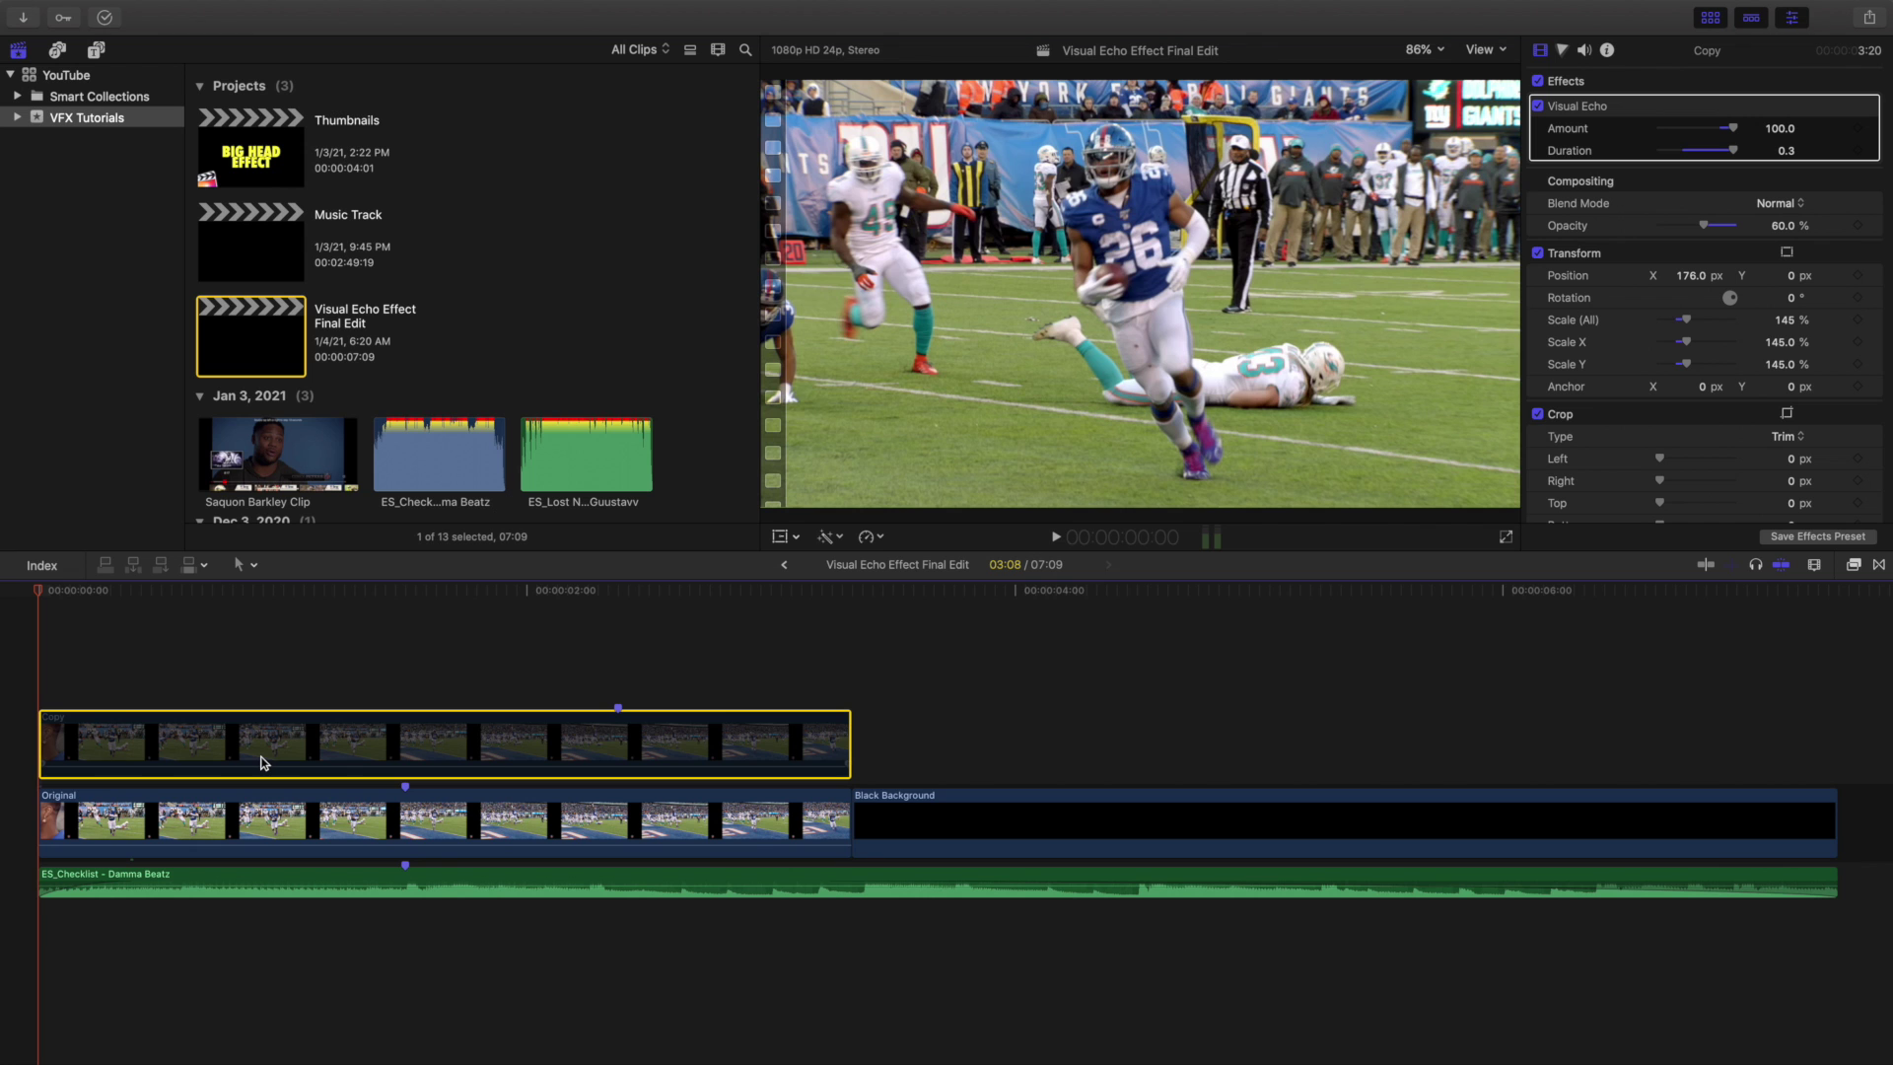
pyautogui.press('v')
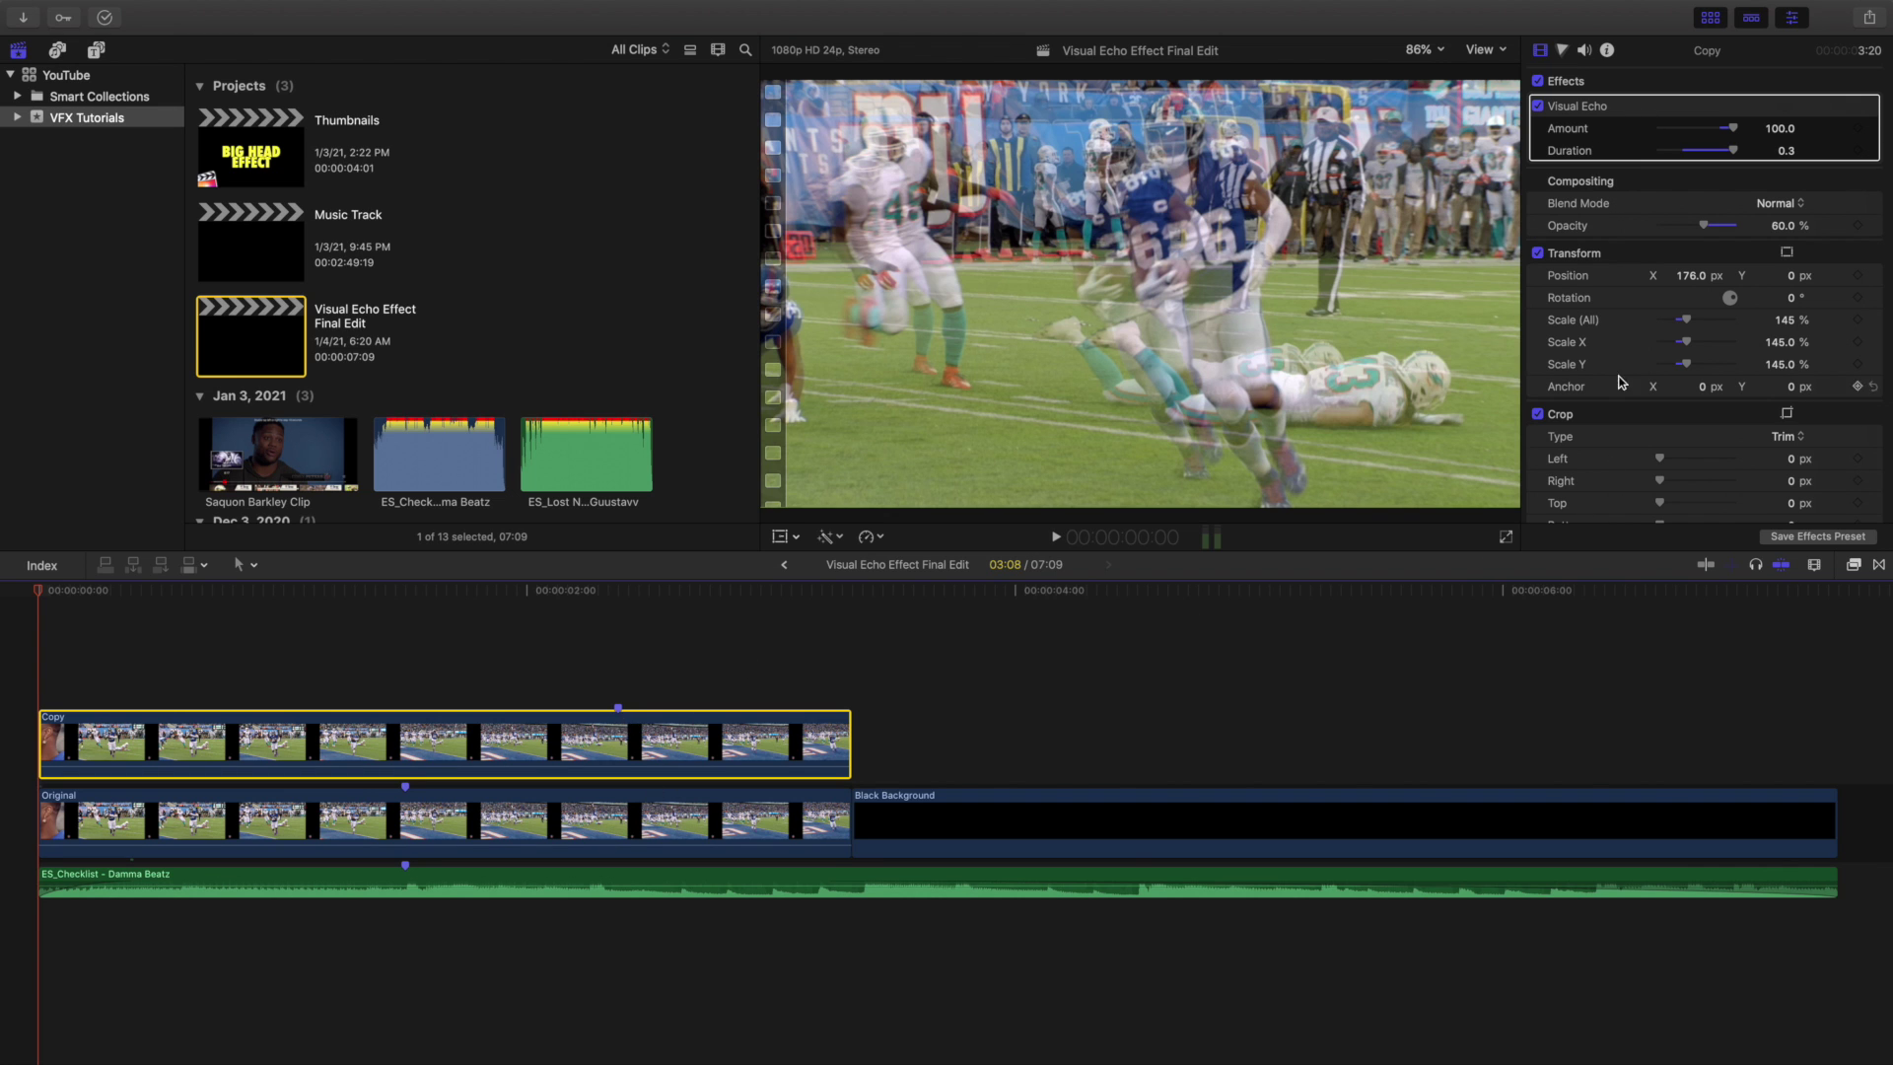
# Step: Try raising the Copy clip's opacity, then undo it back to 60%
pyautogui.scroll(-2, 1617, 286)
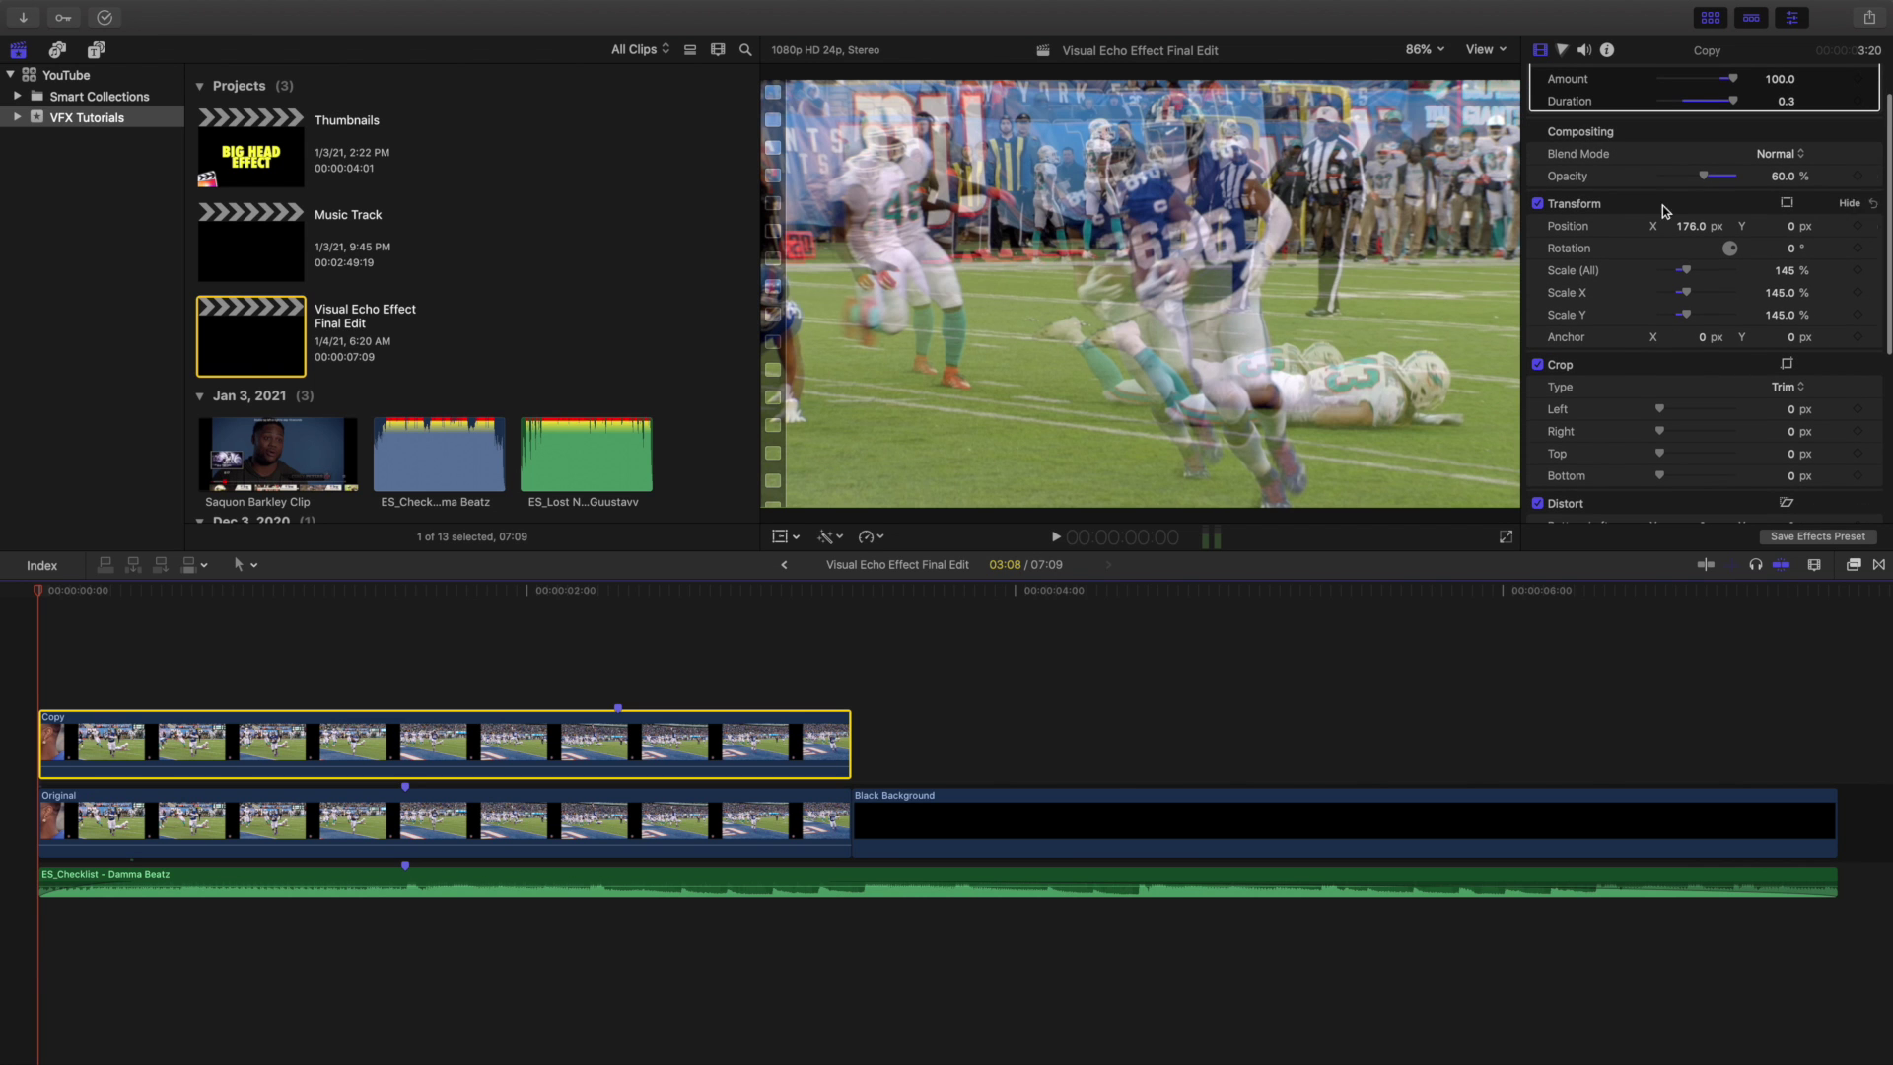
pyautogui.moveTo(1706, 178); pyautogui.dragTo(1715, 184)
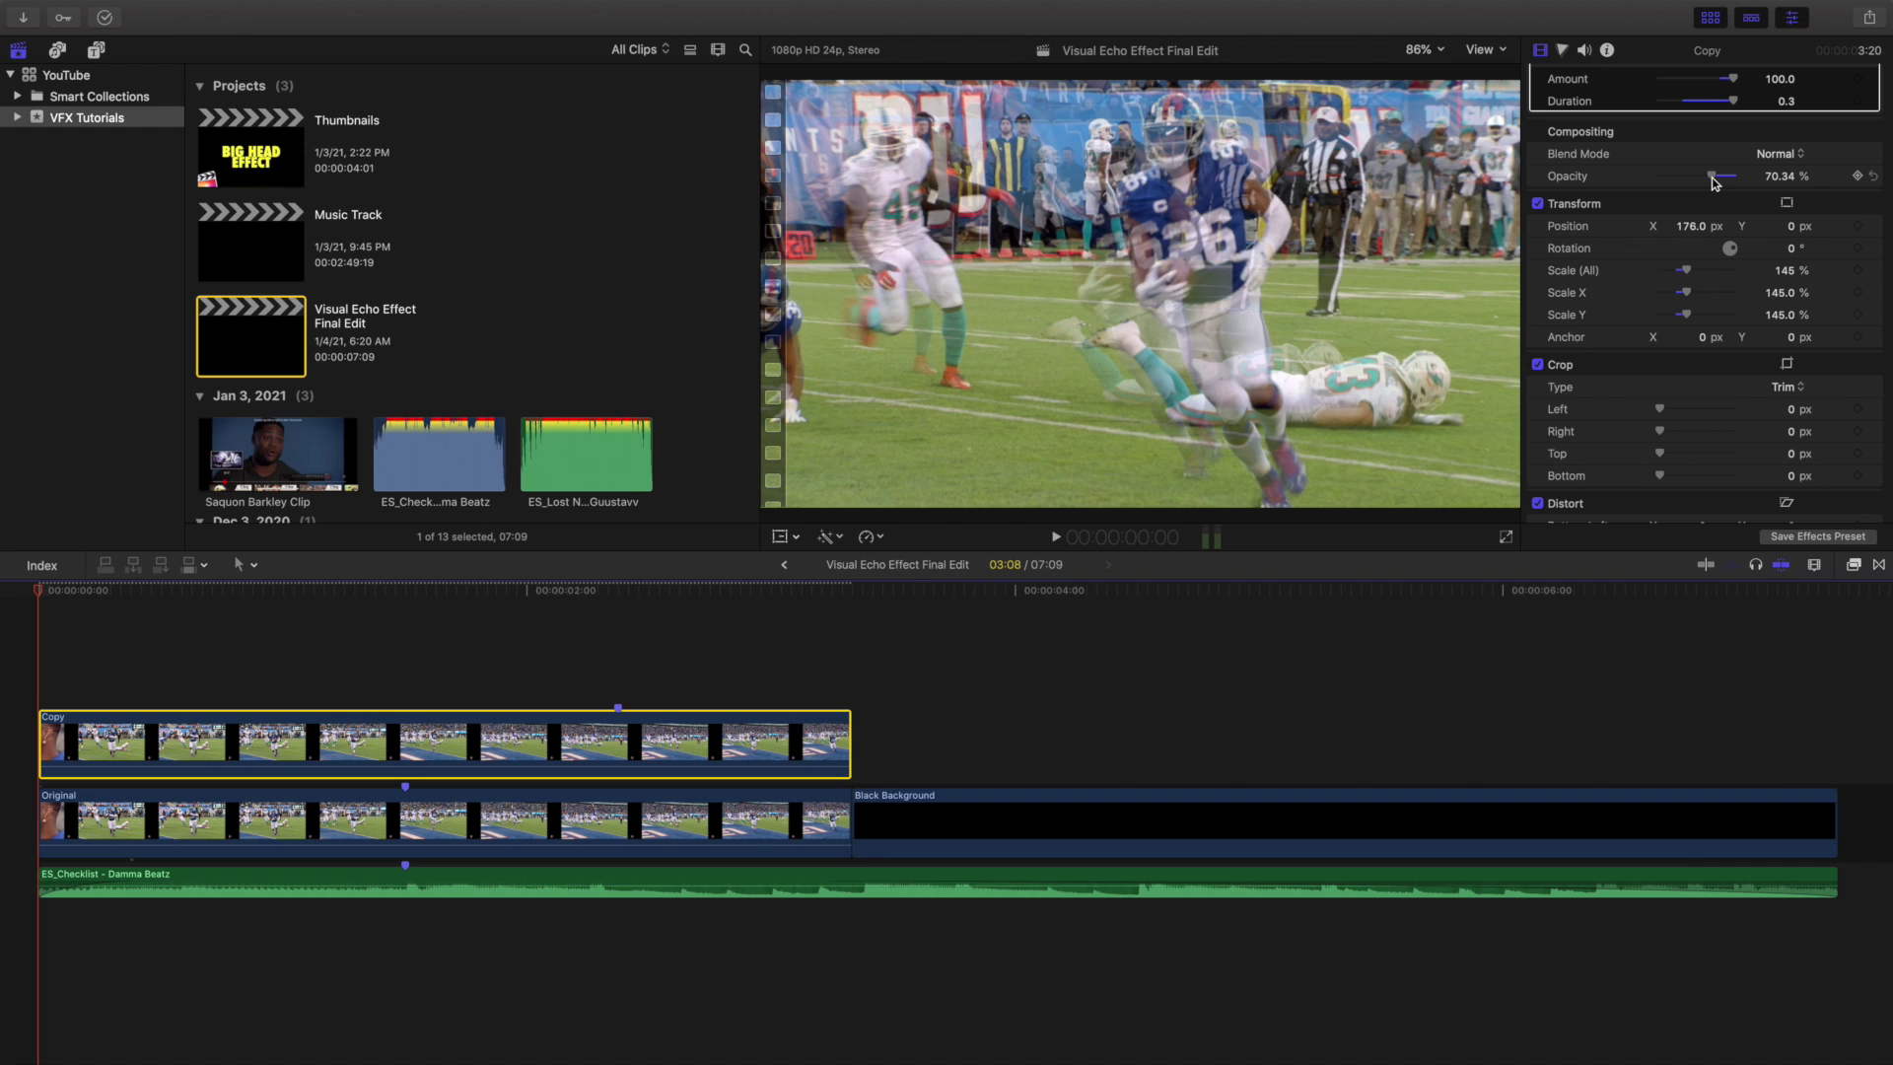
pyautogui.press('super+z')
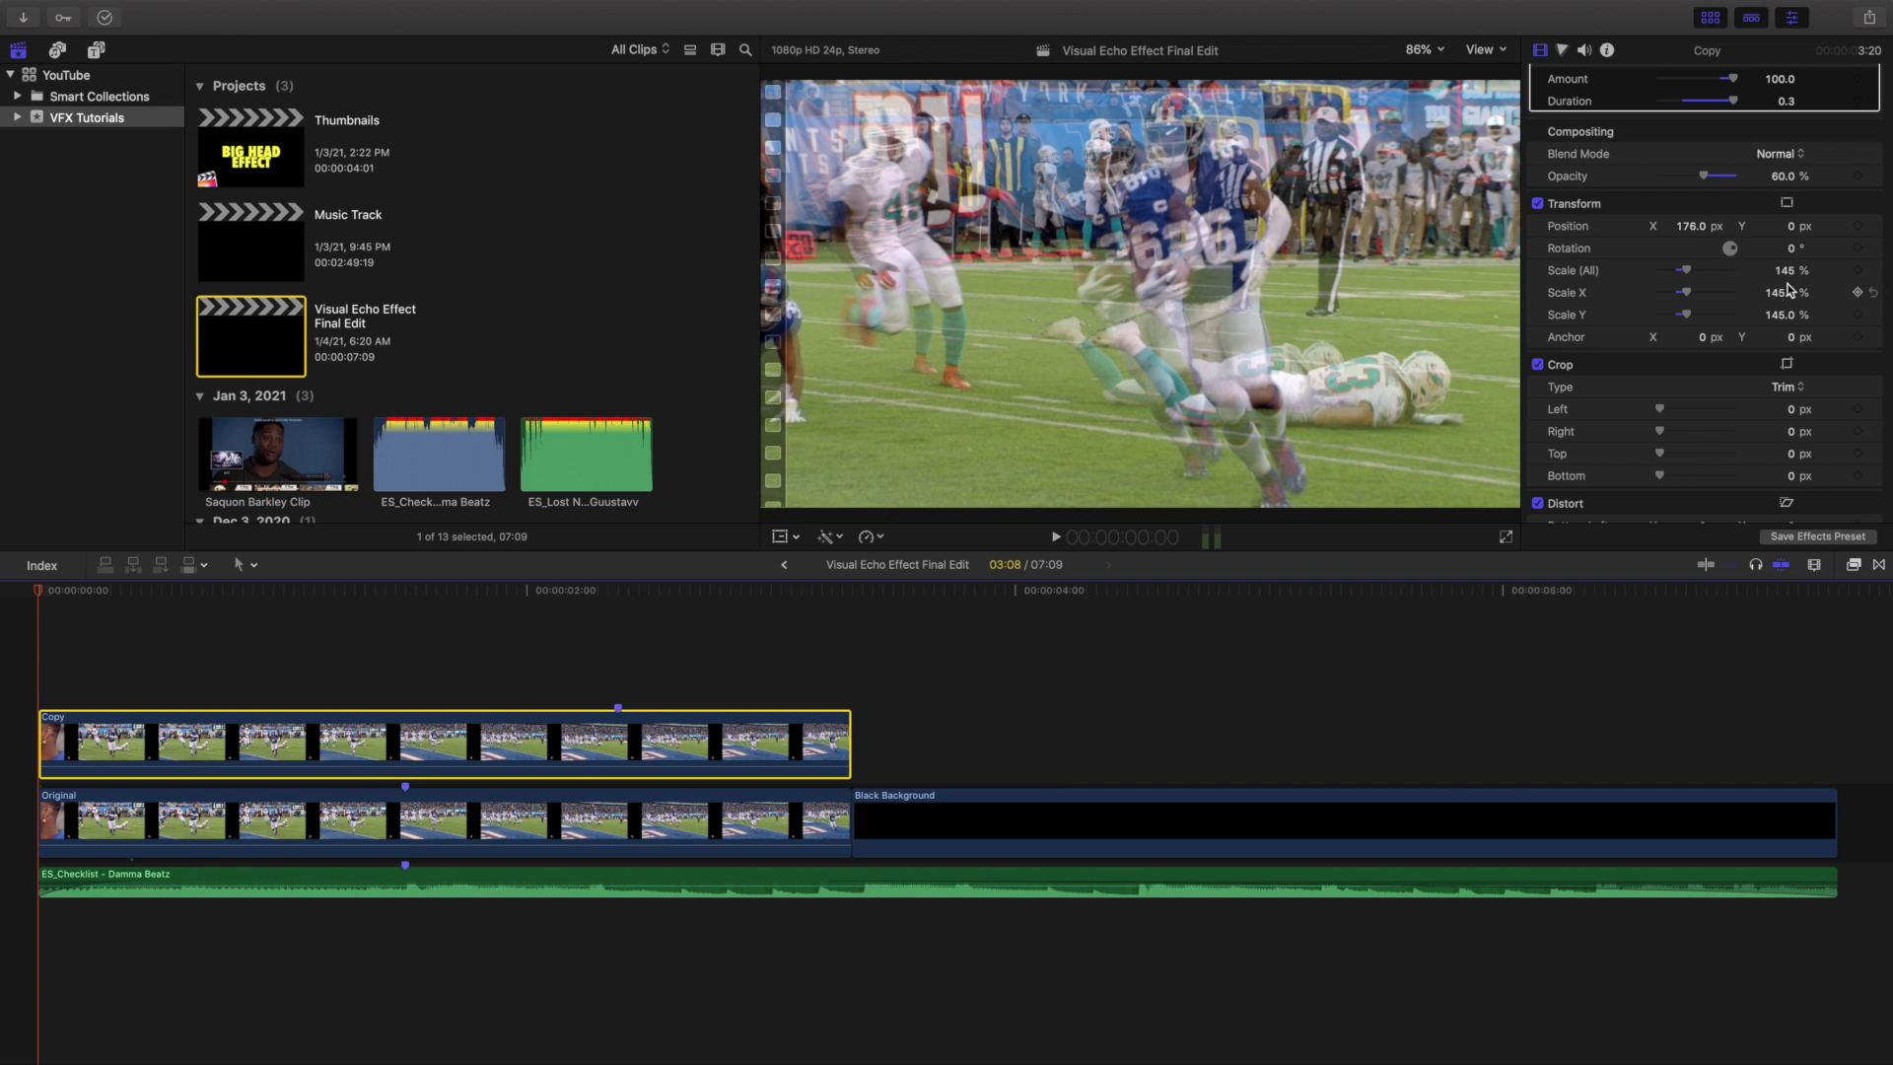
pyautogui.click(634, 827)
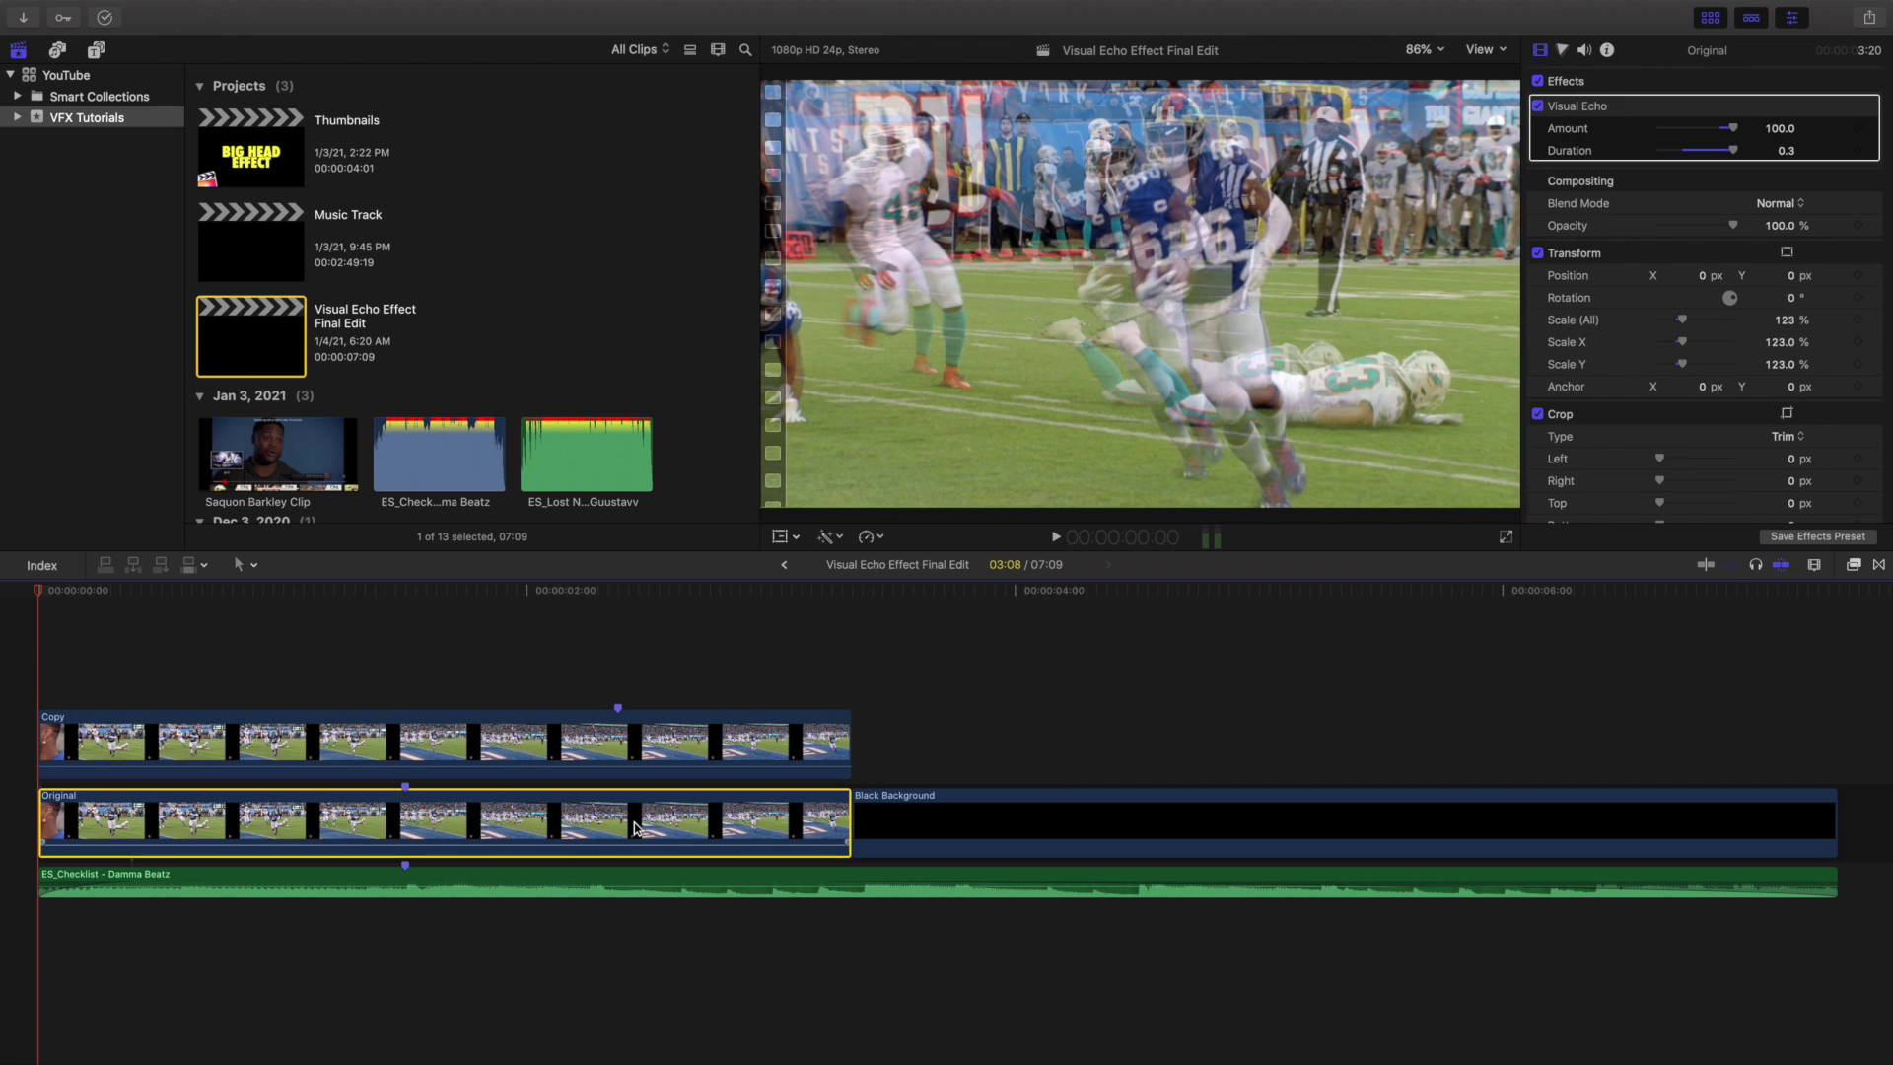
pyautogui.click(617, 762)
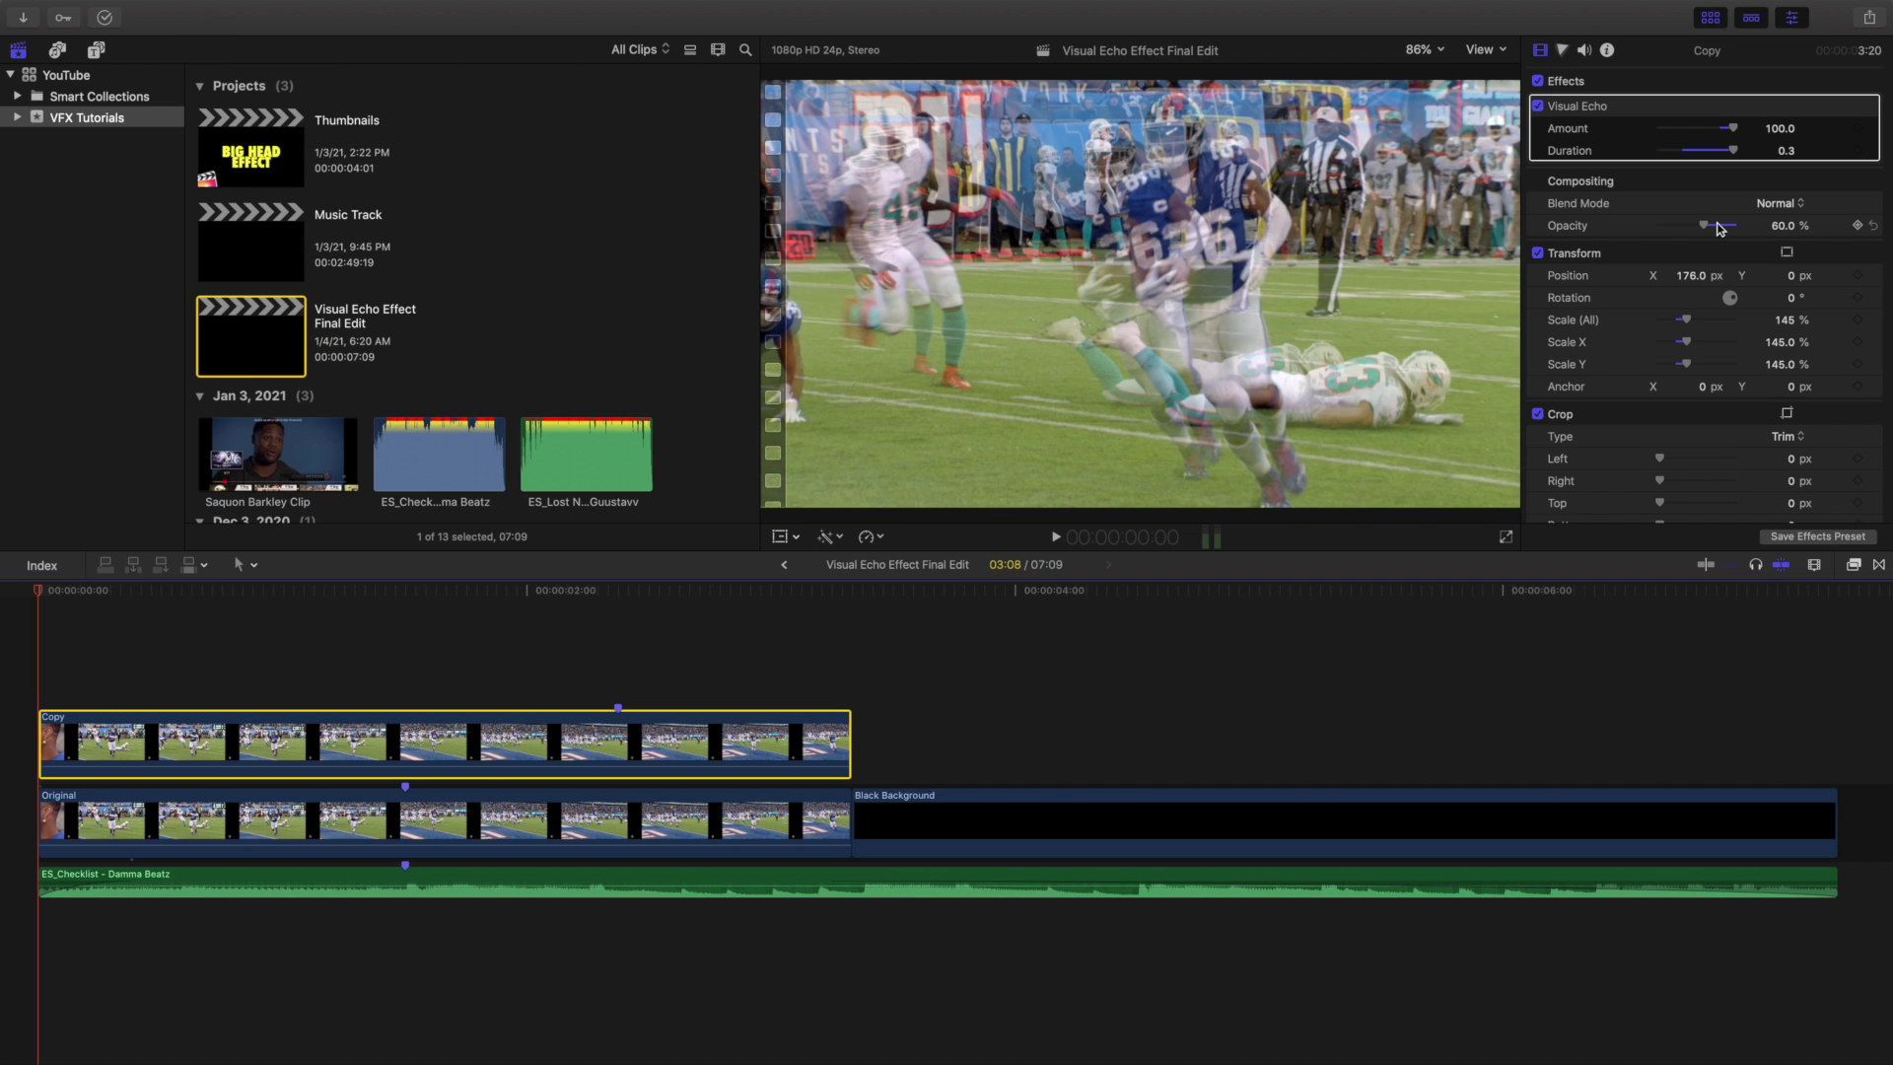
pyautogui.moveTo(1690, 276)
pyautogui.mouseDown()
pyautogui.moveTo(1721, 276)
pyautogui.moveTo(1688, 283)
pyautogui.mouseUp()
pyautogui.click(462, 814)
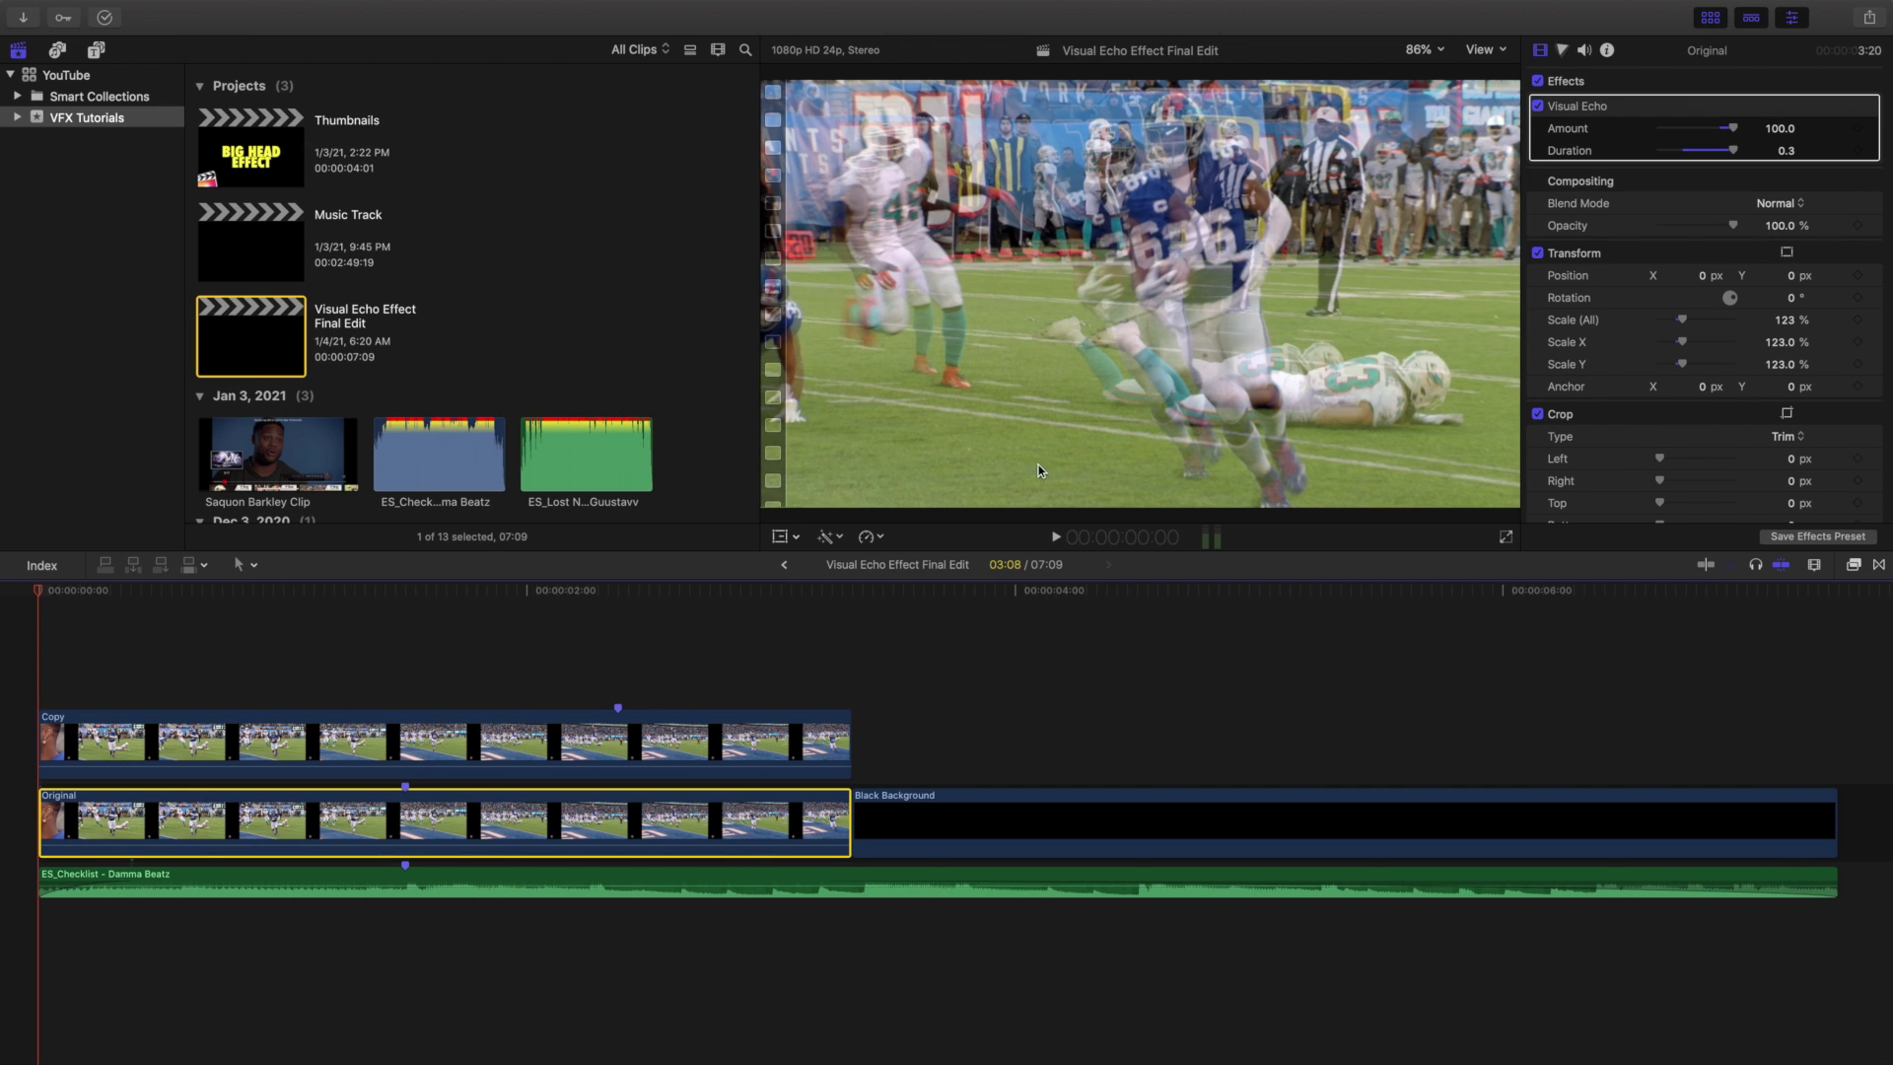
pyautogui.click(572, 734)
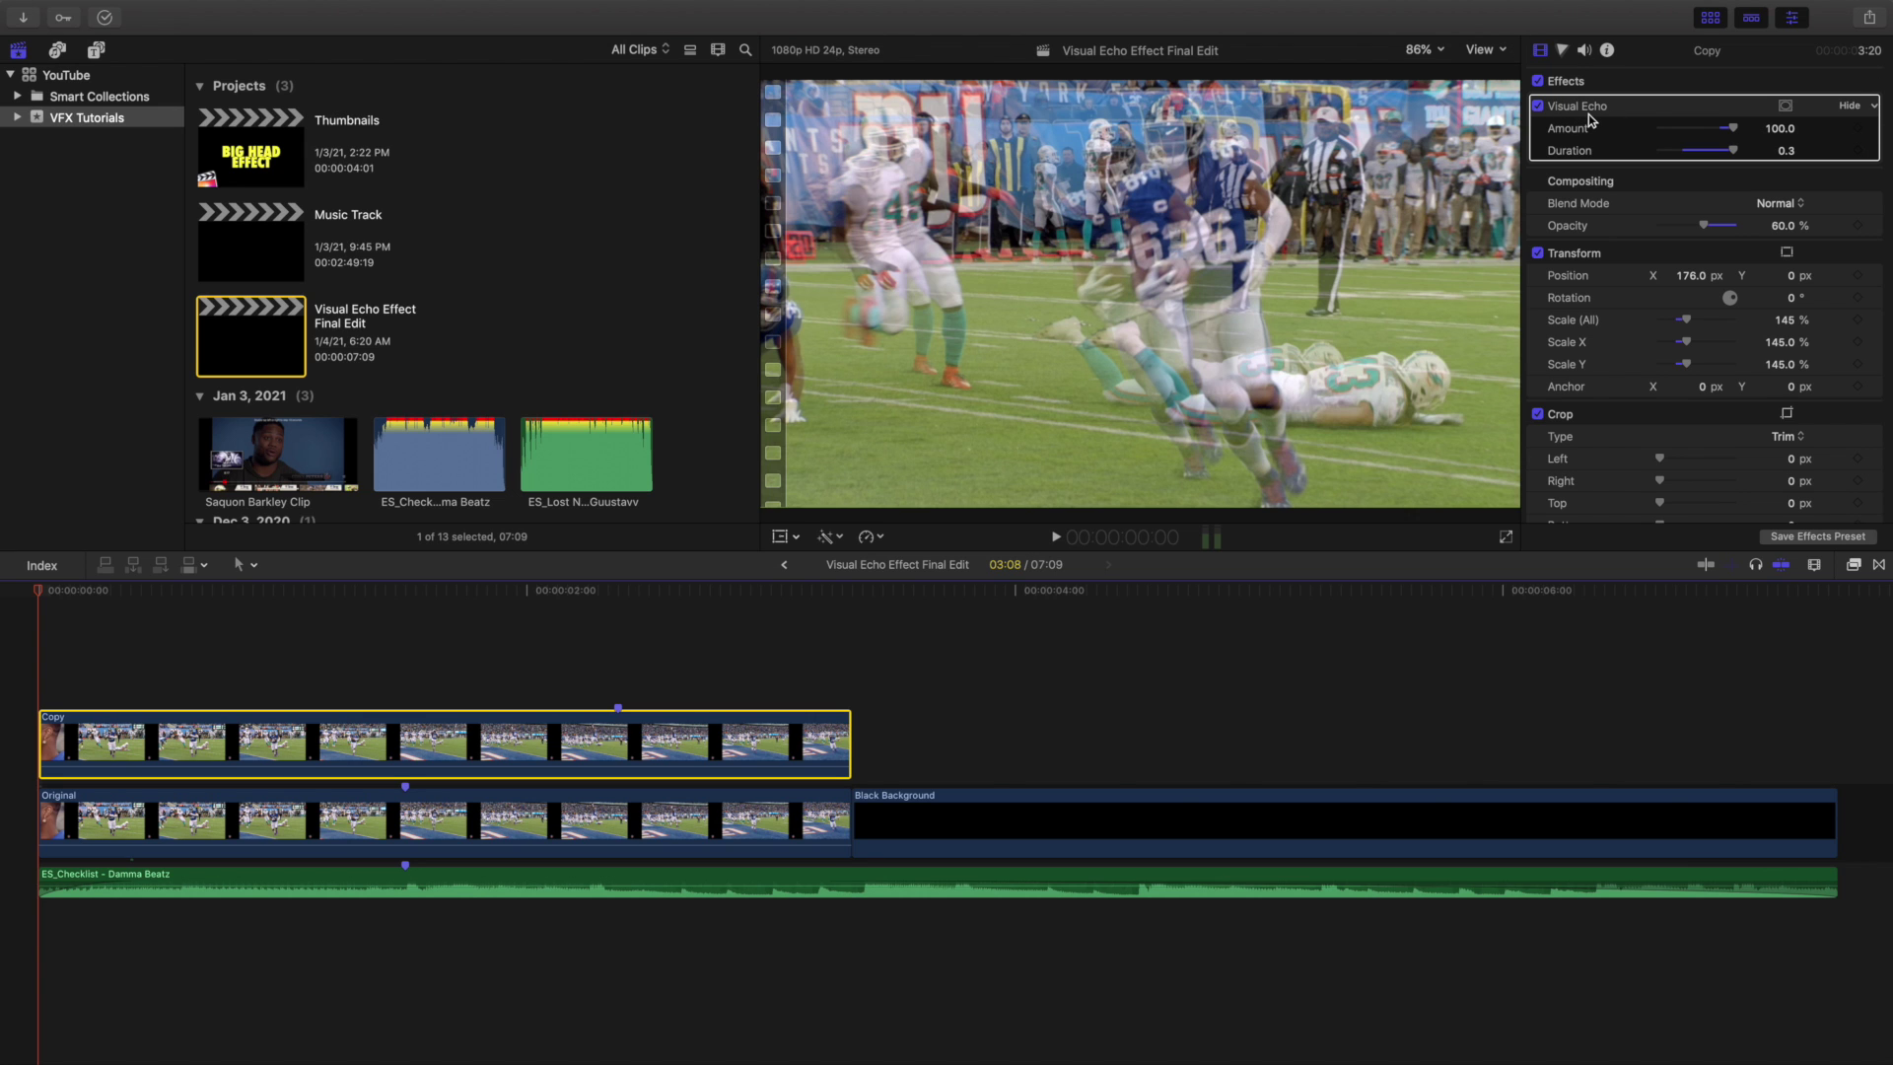
pyautogui.scroll(-1, 1562, 233)
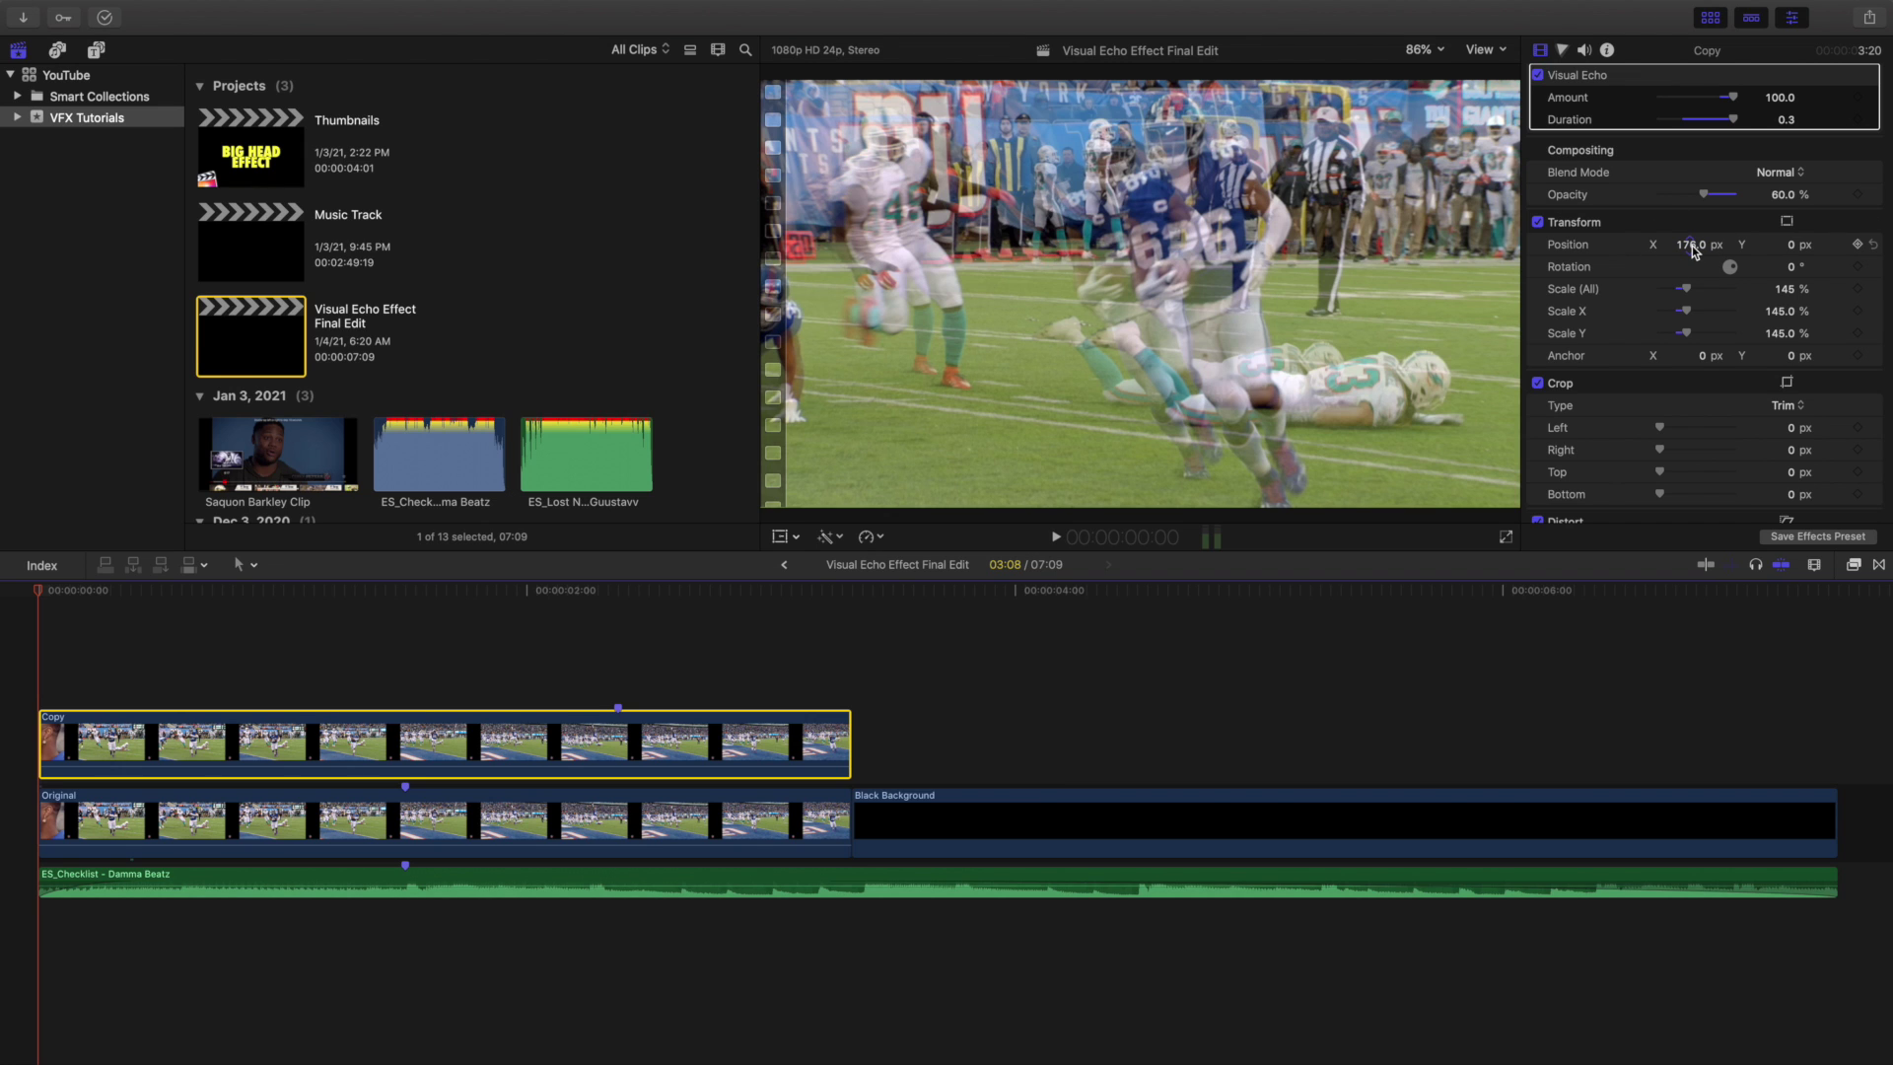
pyautogui.click(22, 616)
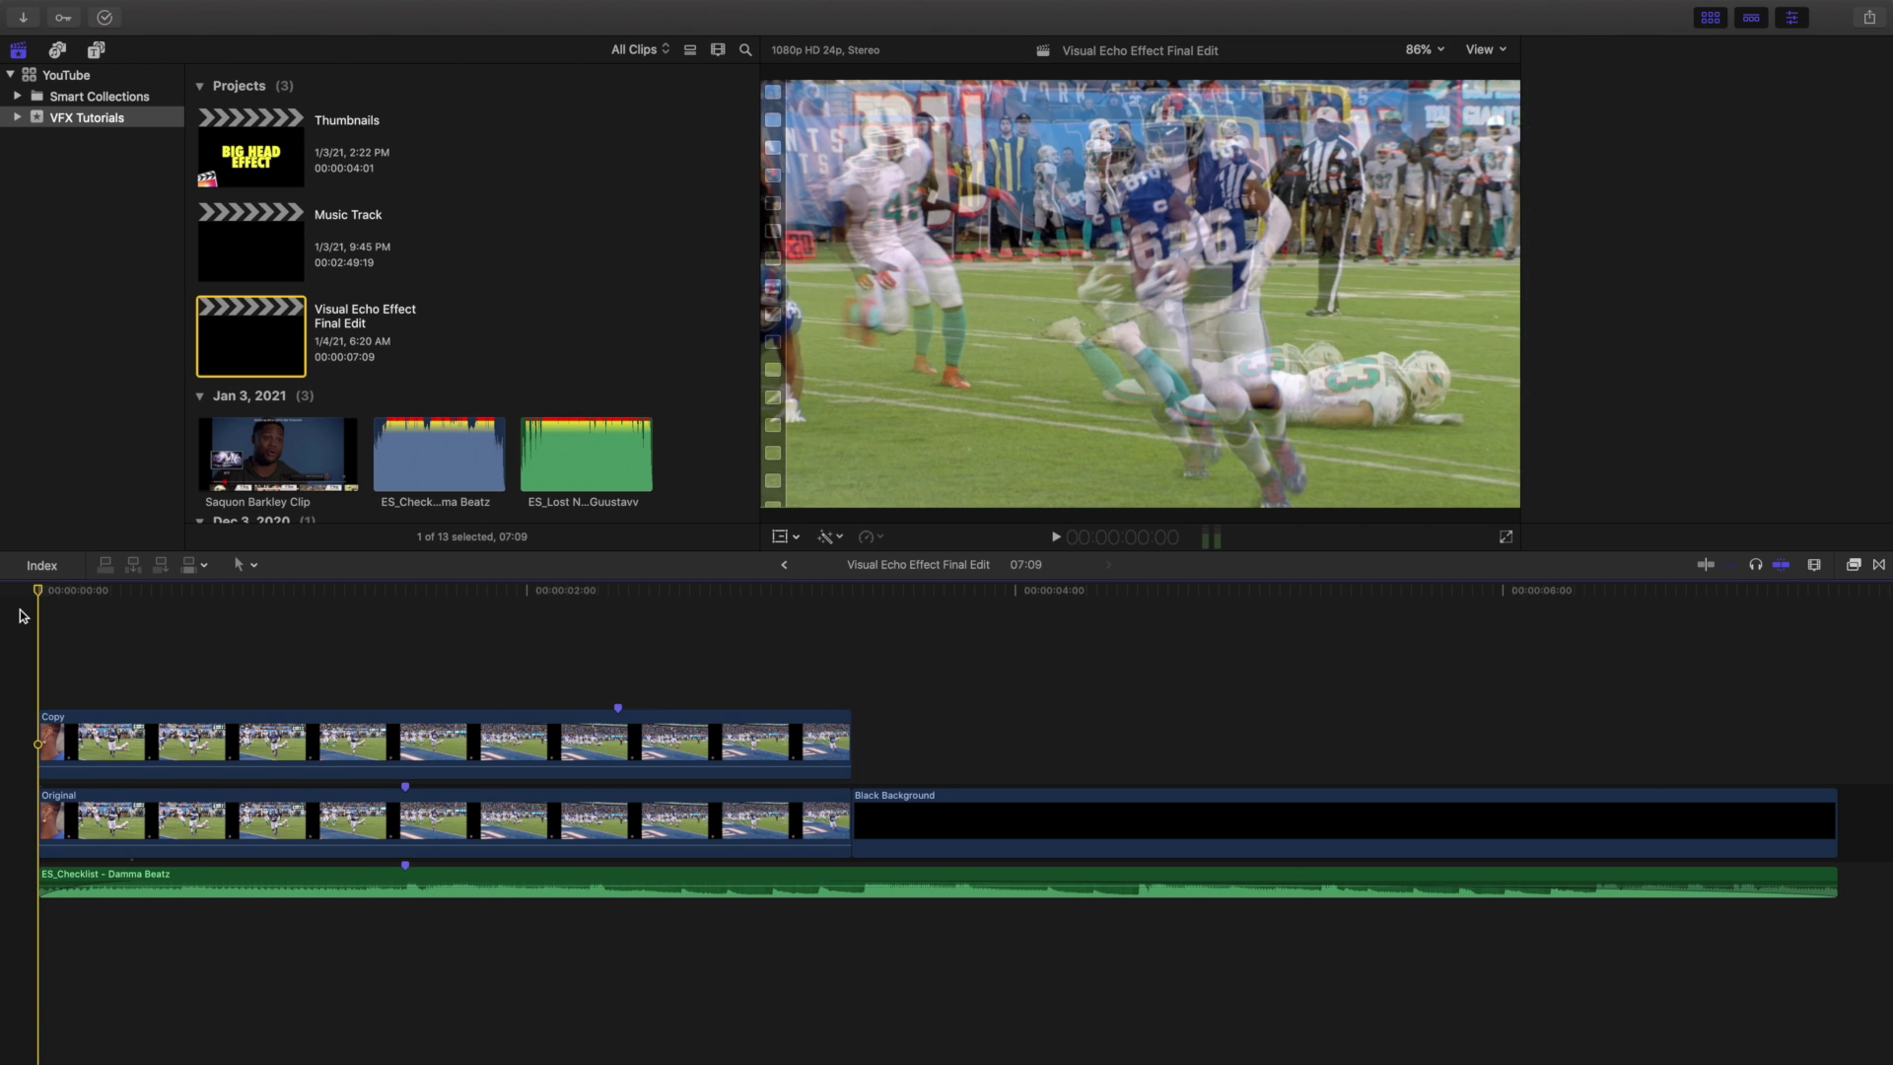
pyautogui.press('space')
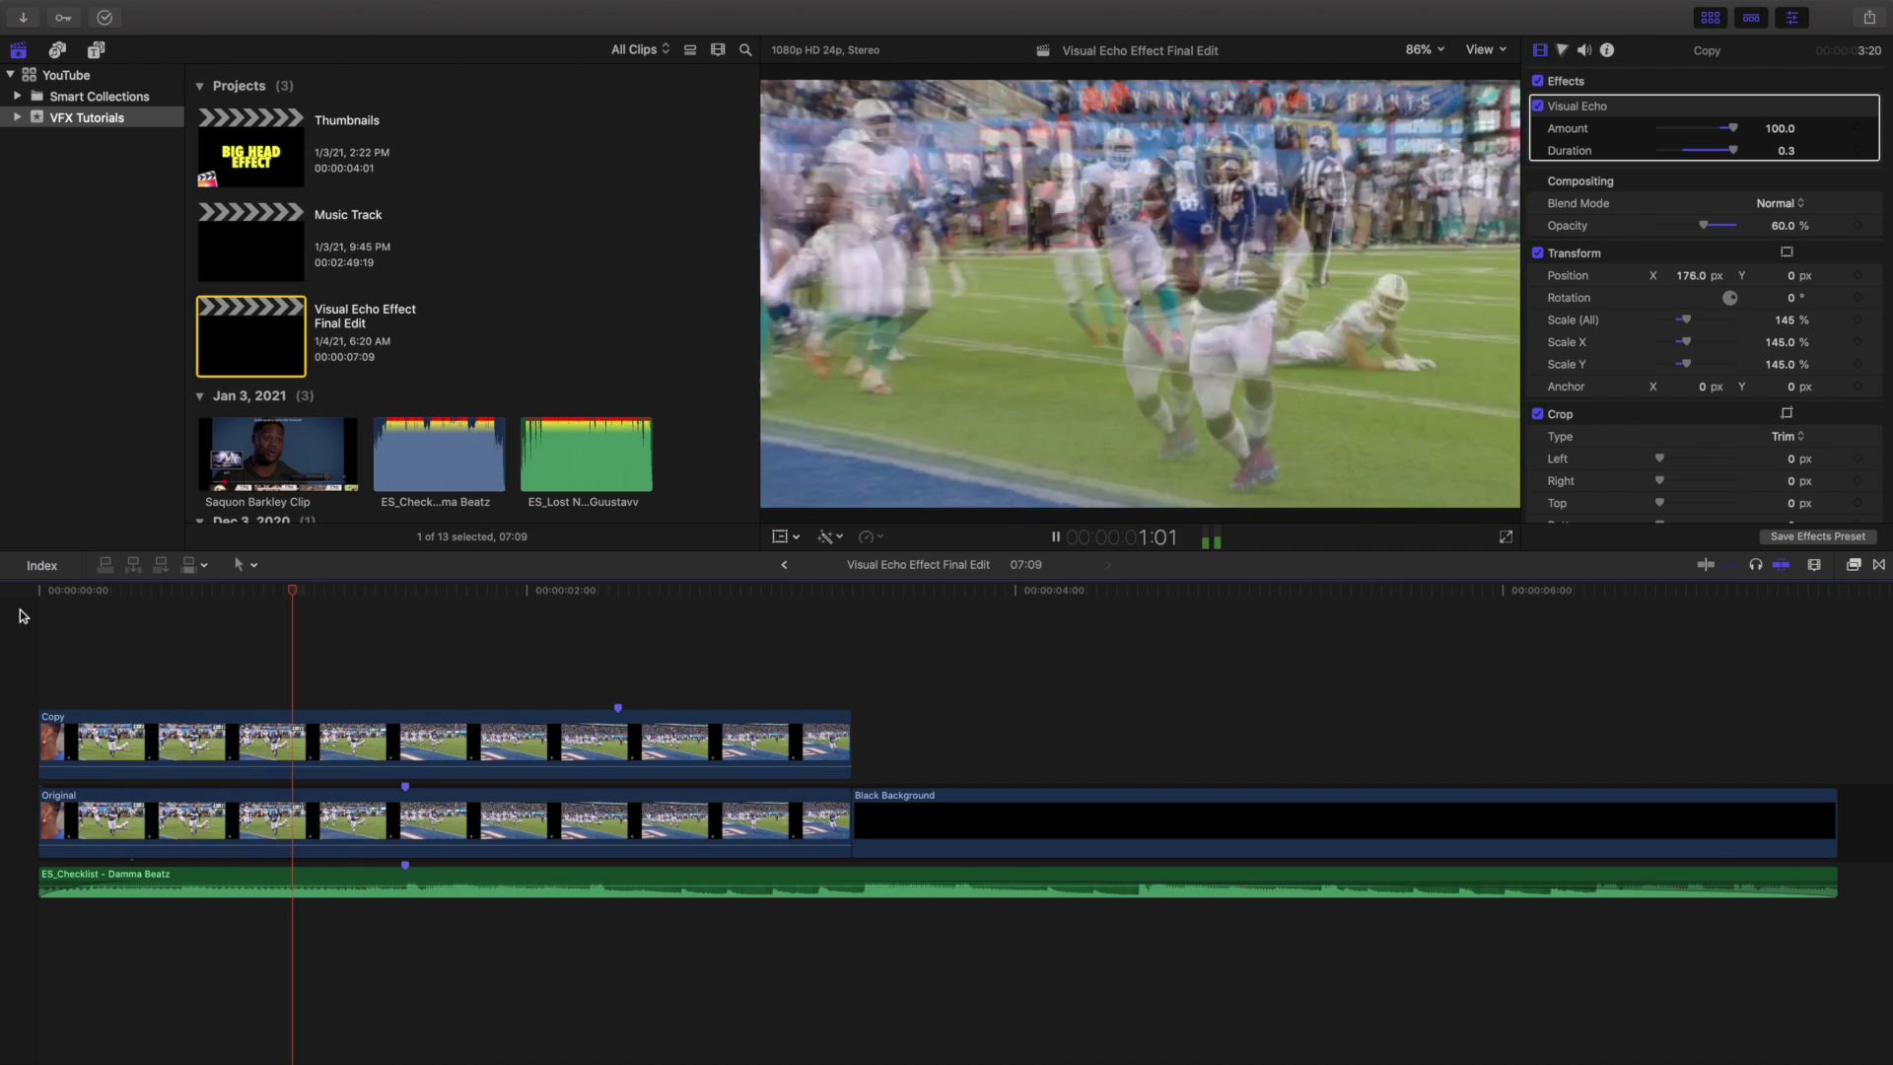
pyautogui.press('space')
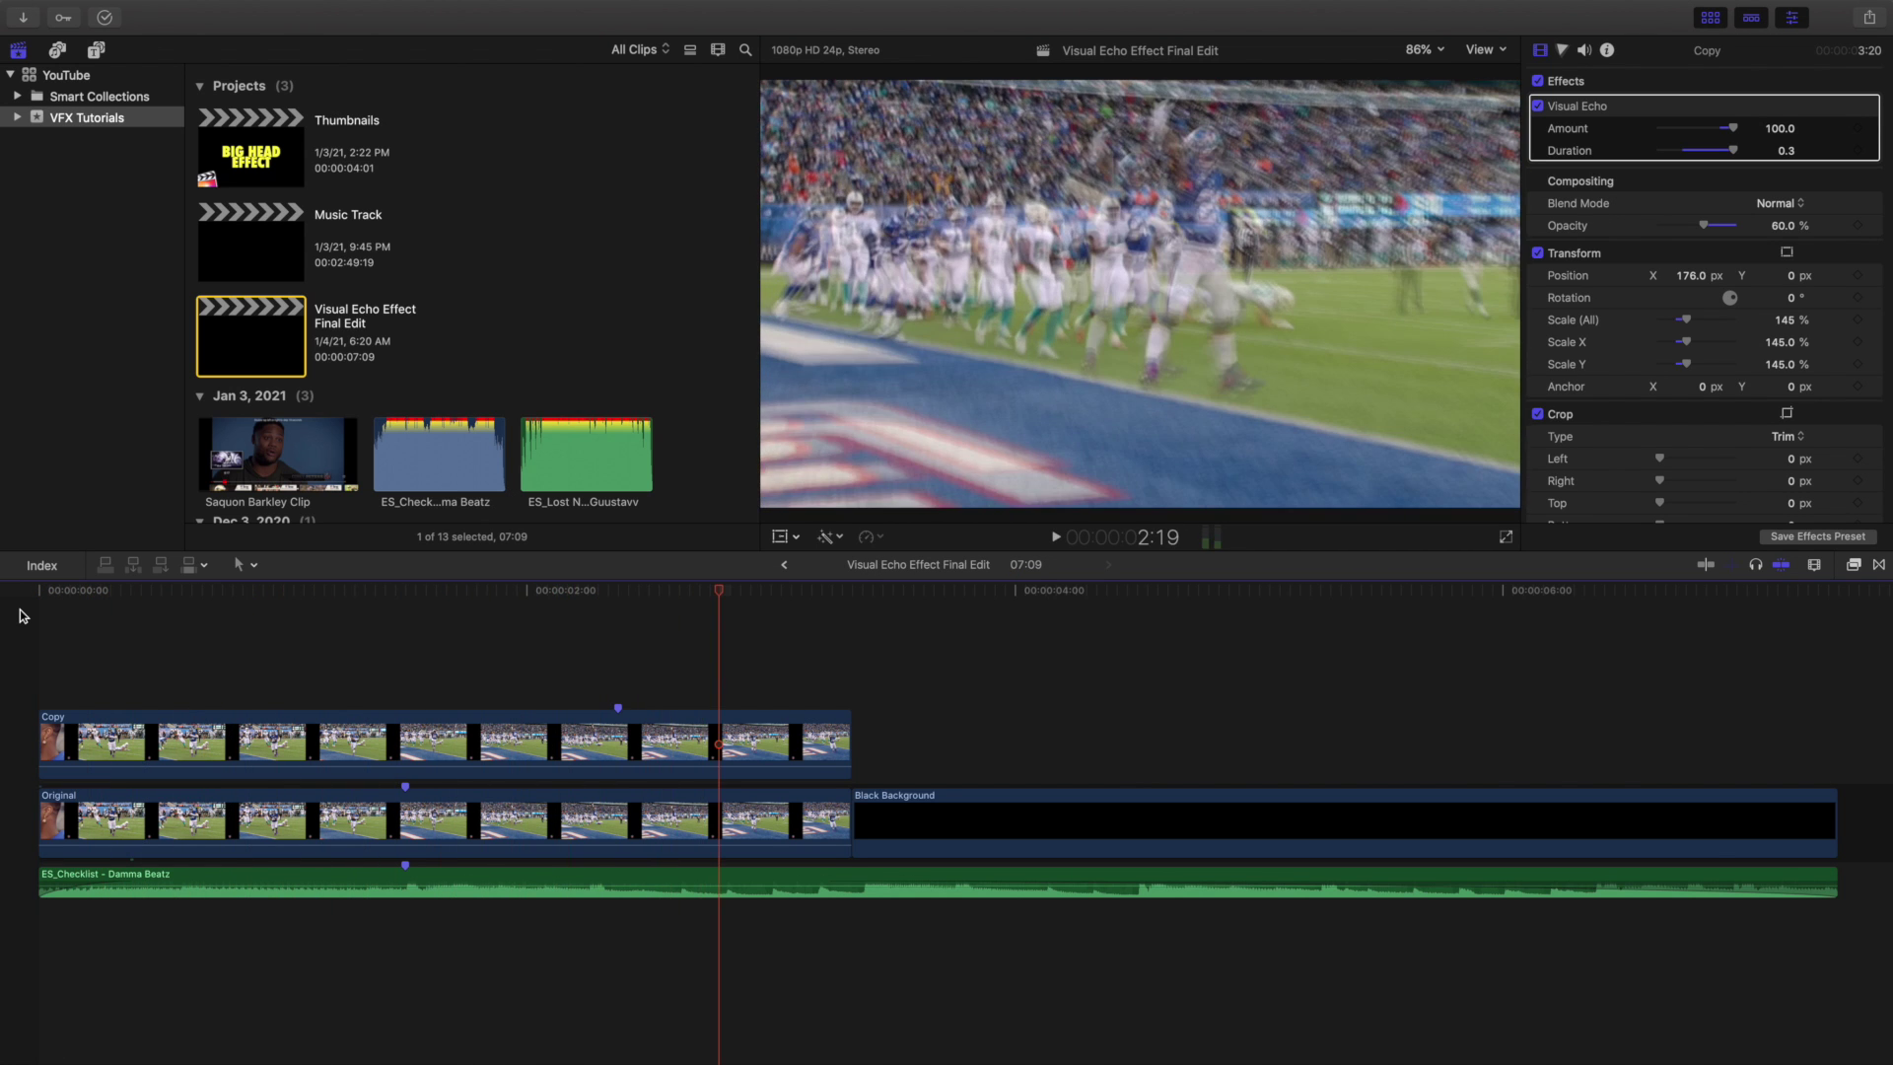
pyautogui.press('Home')
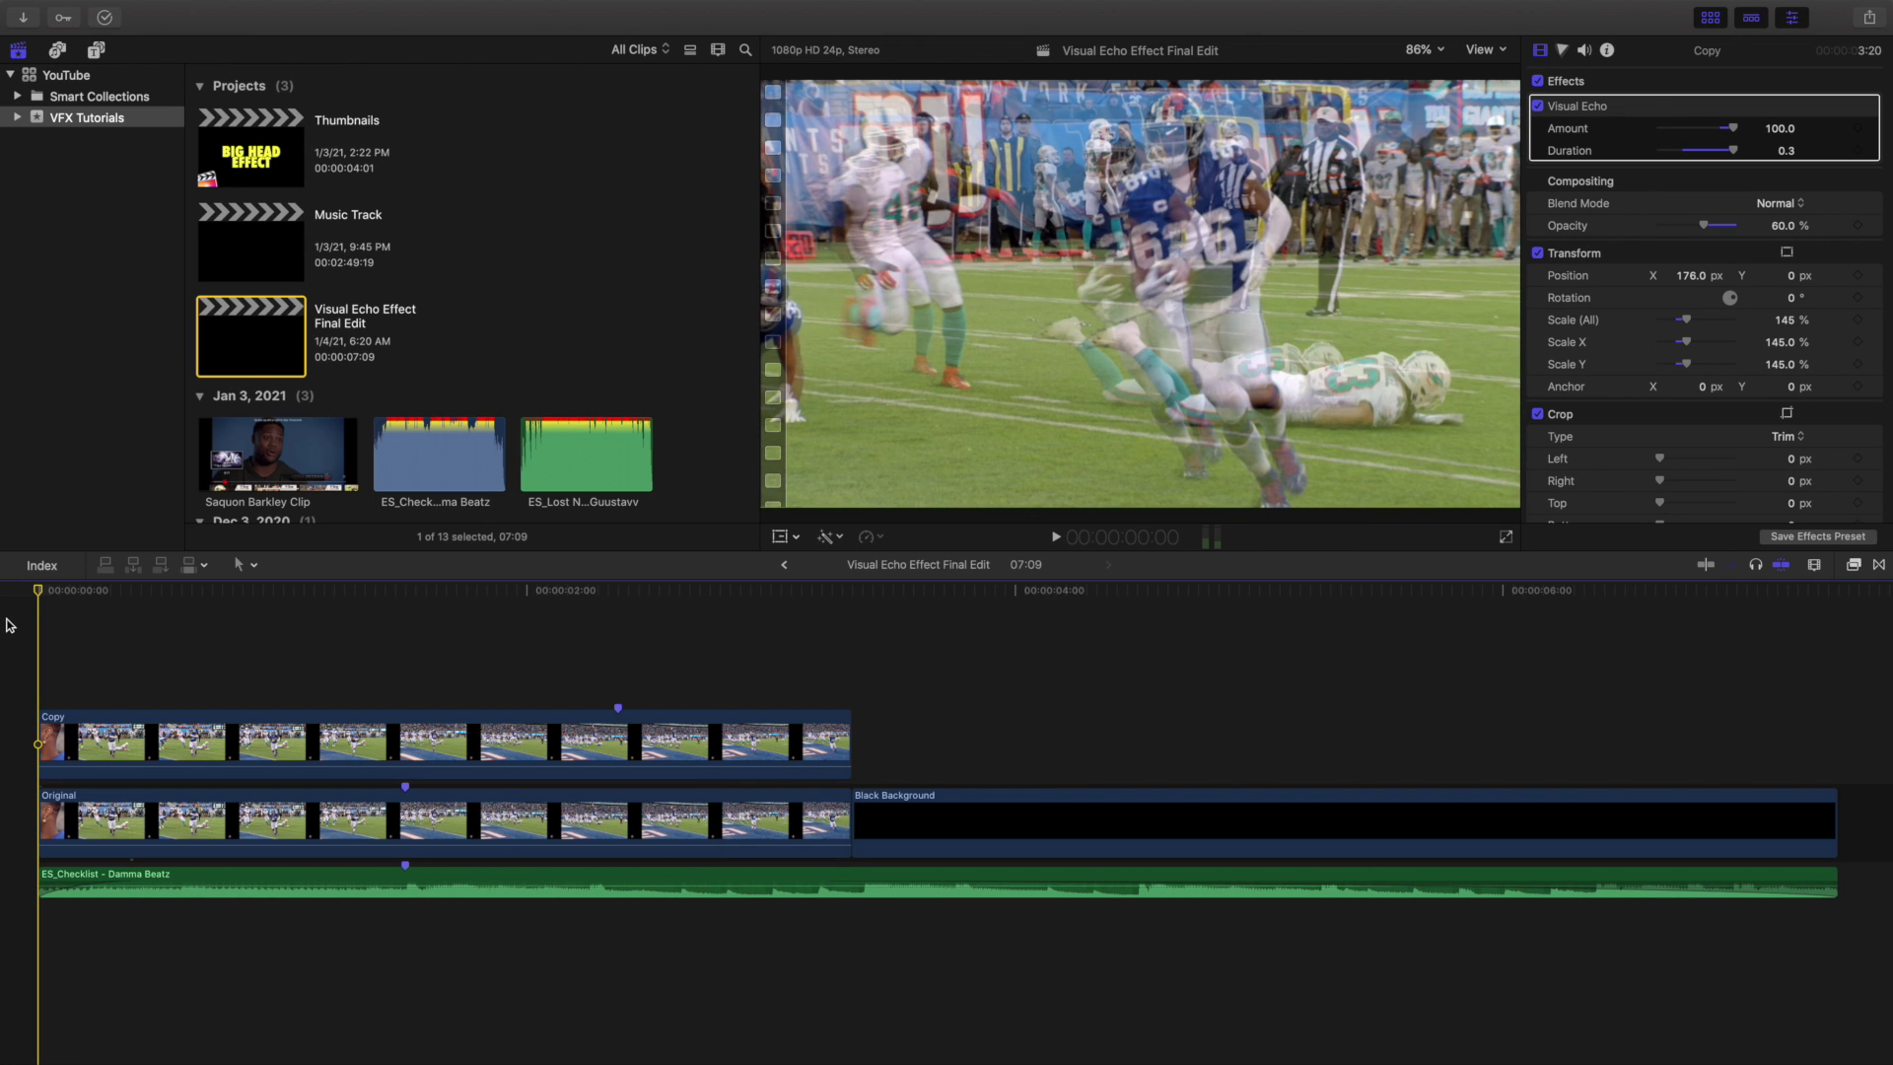
pyautogui.press('space')
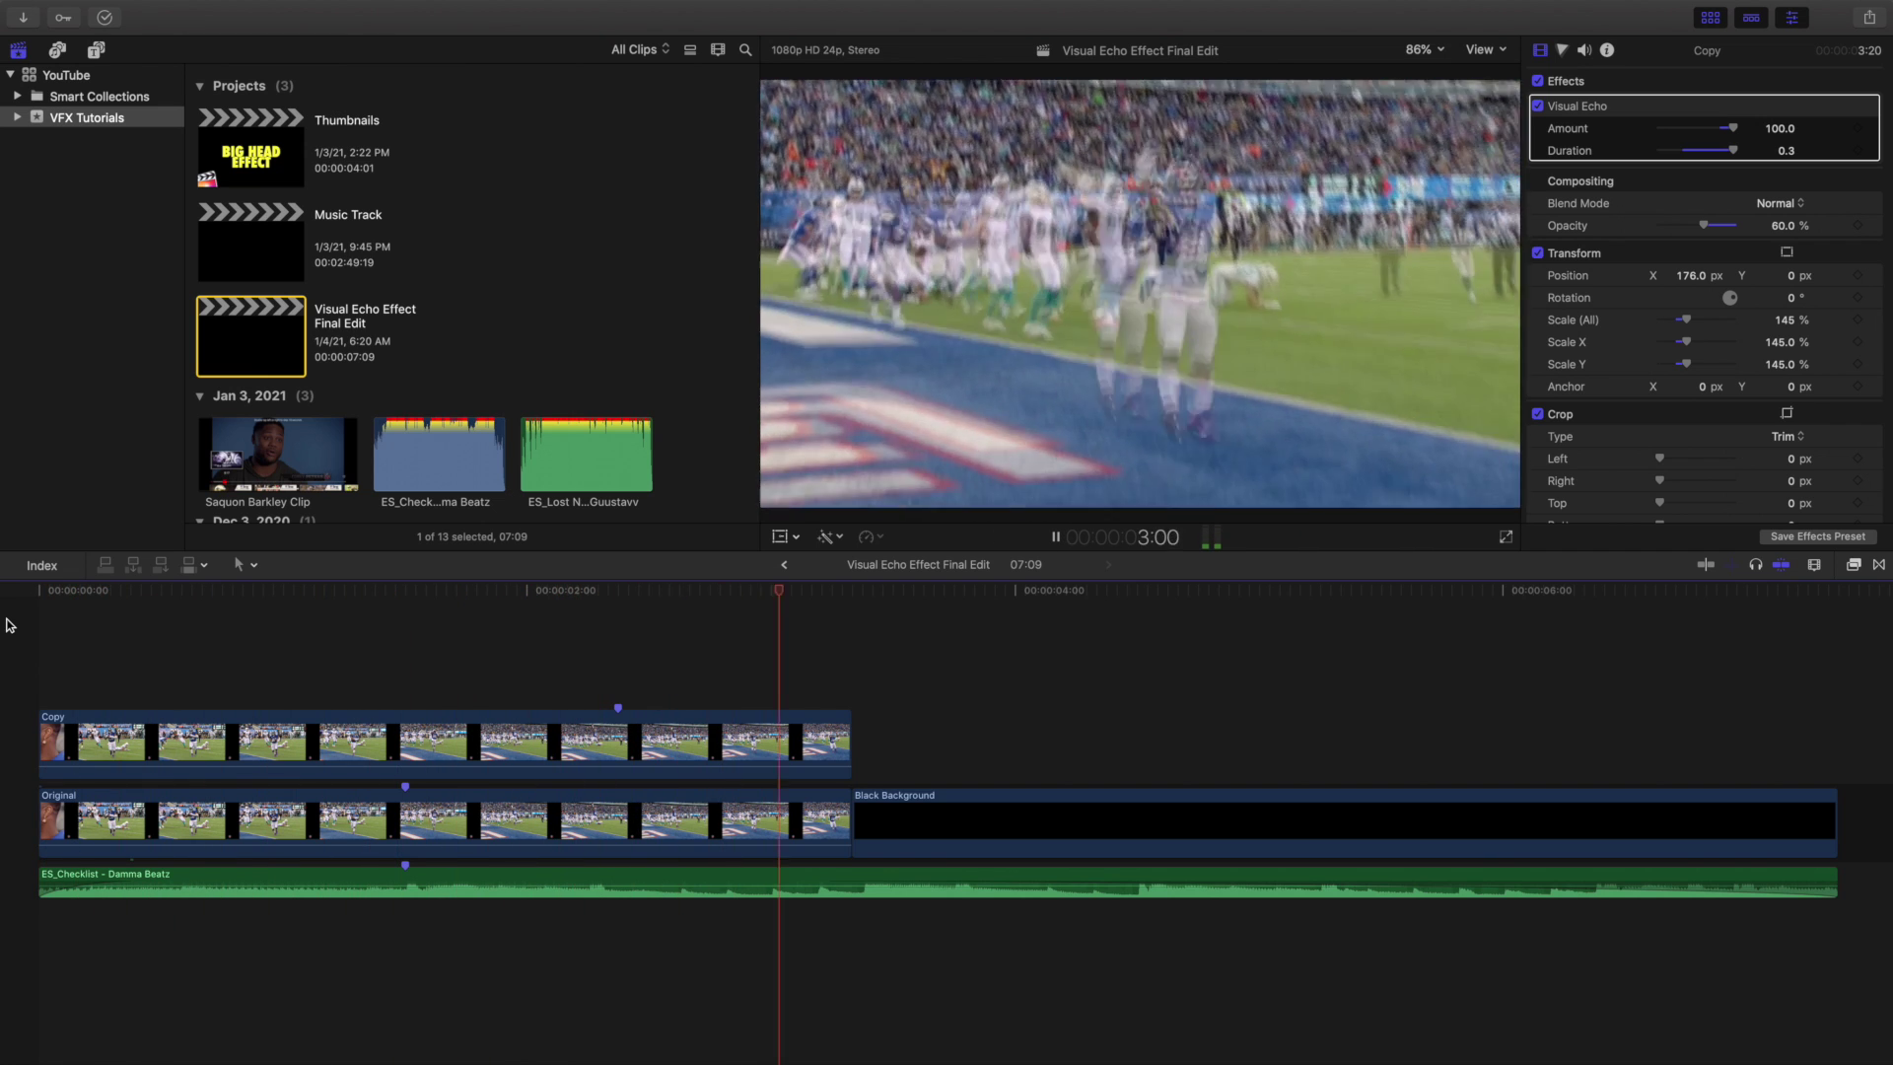
pyautogui.press('space')
pyautogui.press('Home')
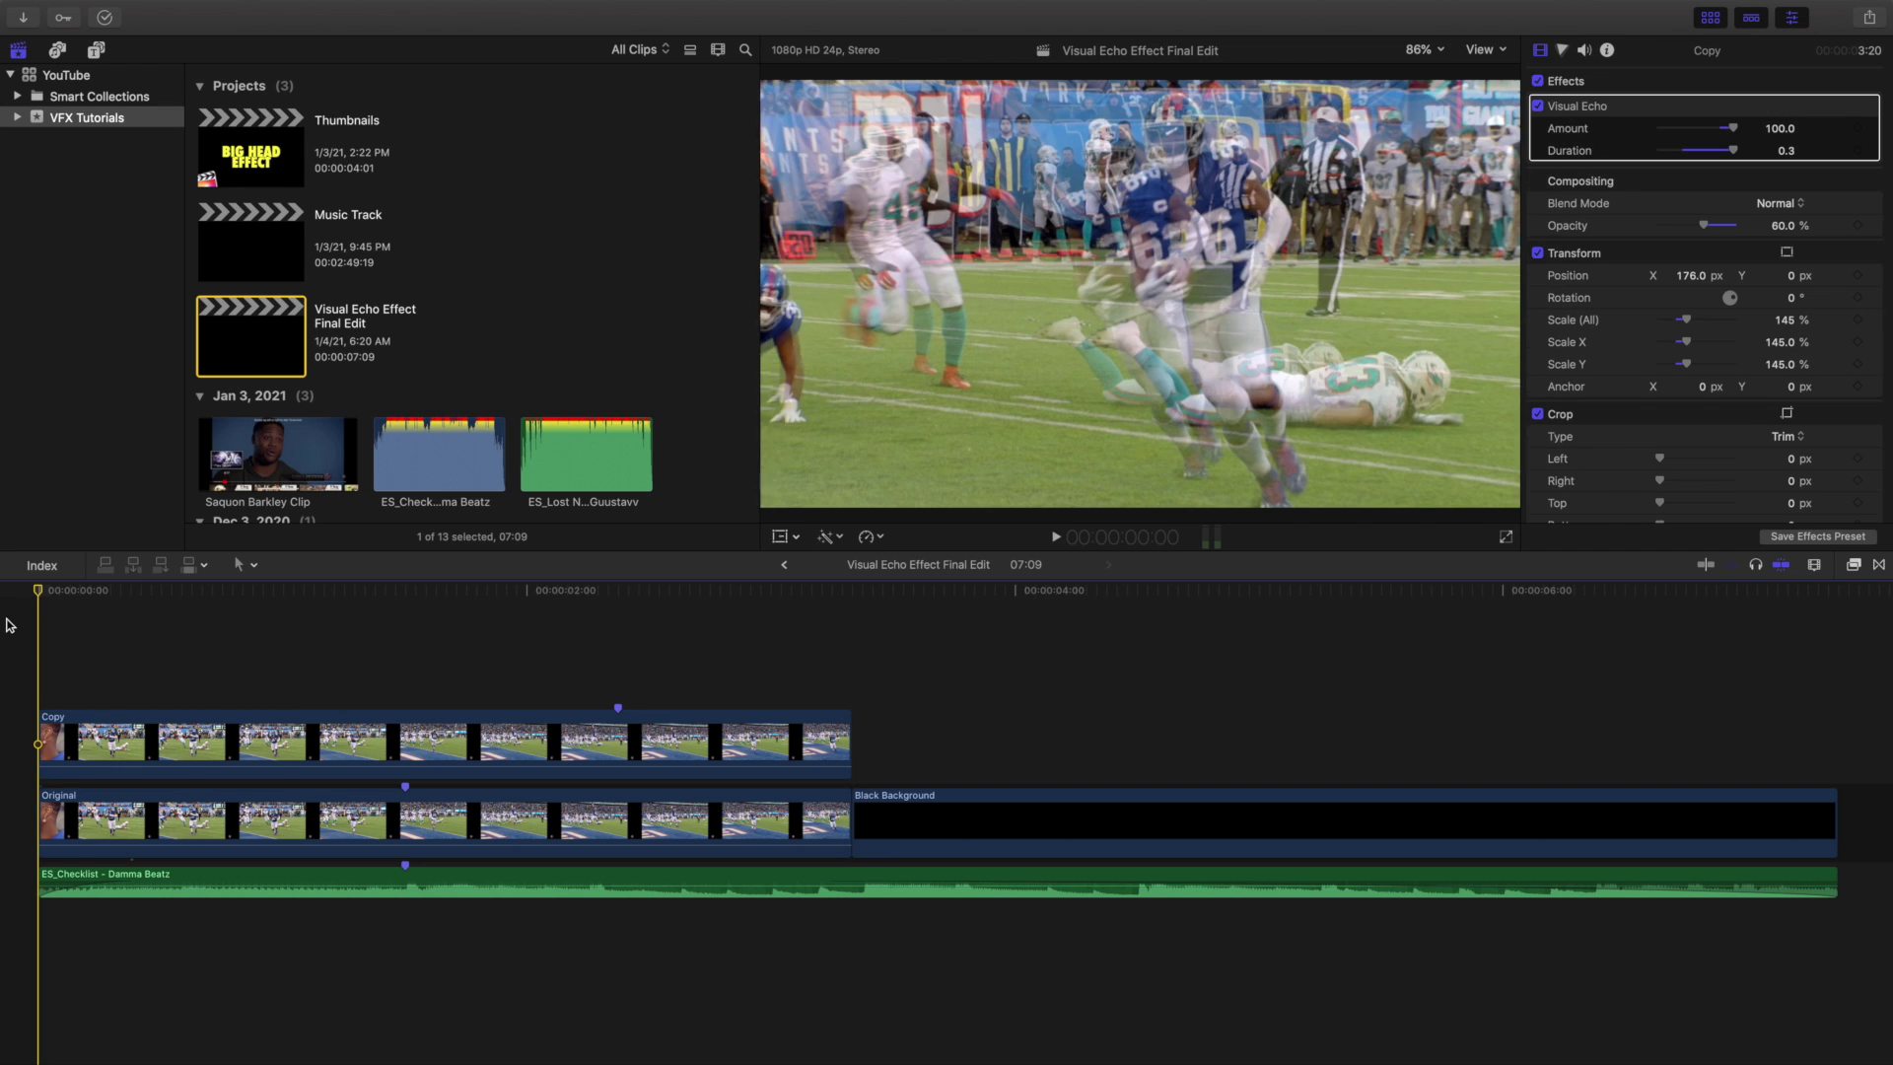
pyautogui.press('space')
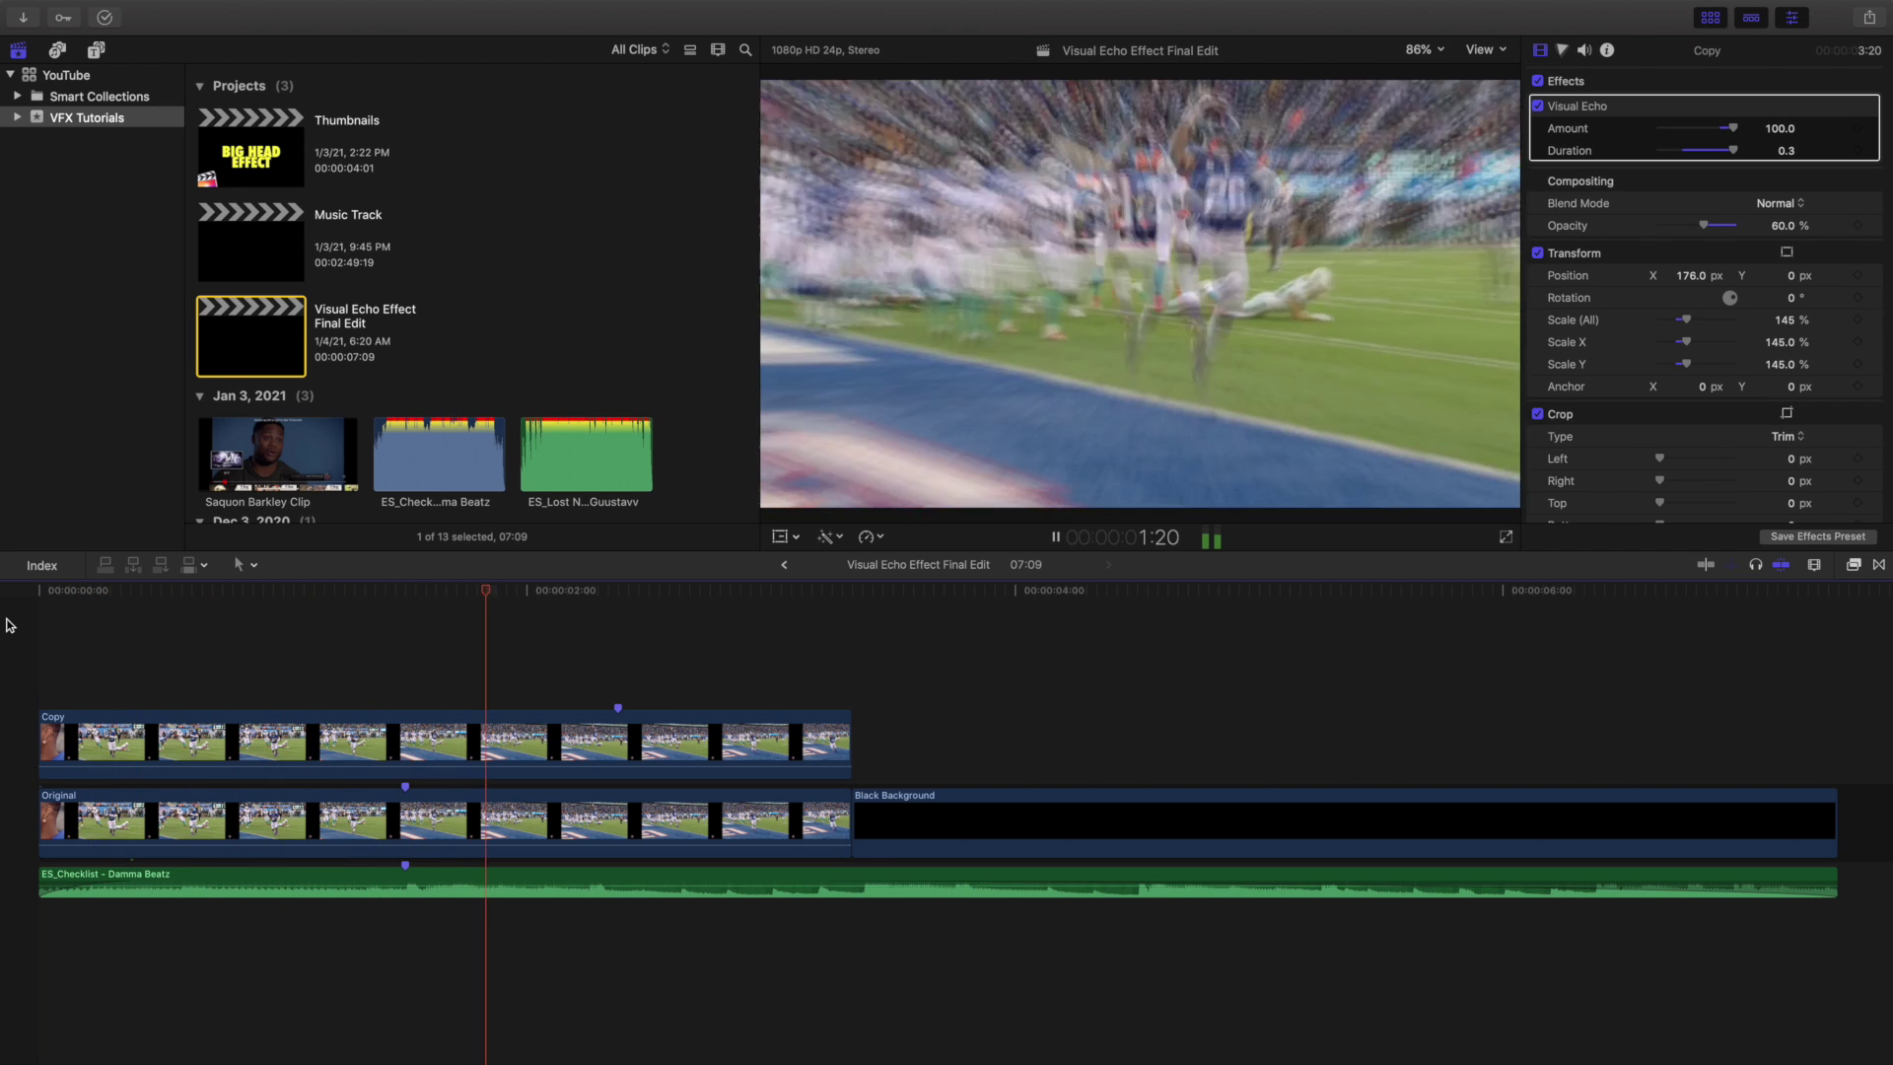
pyautogui.press('space')
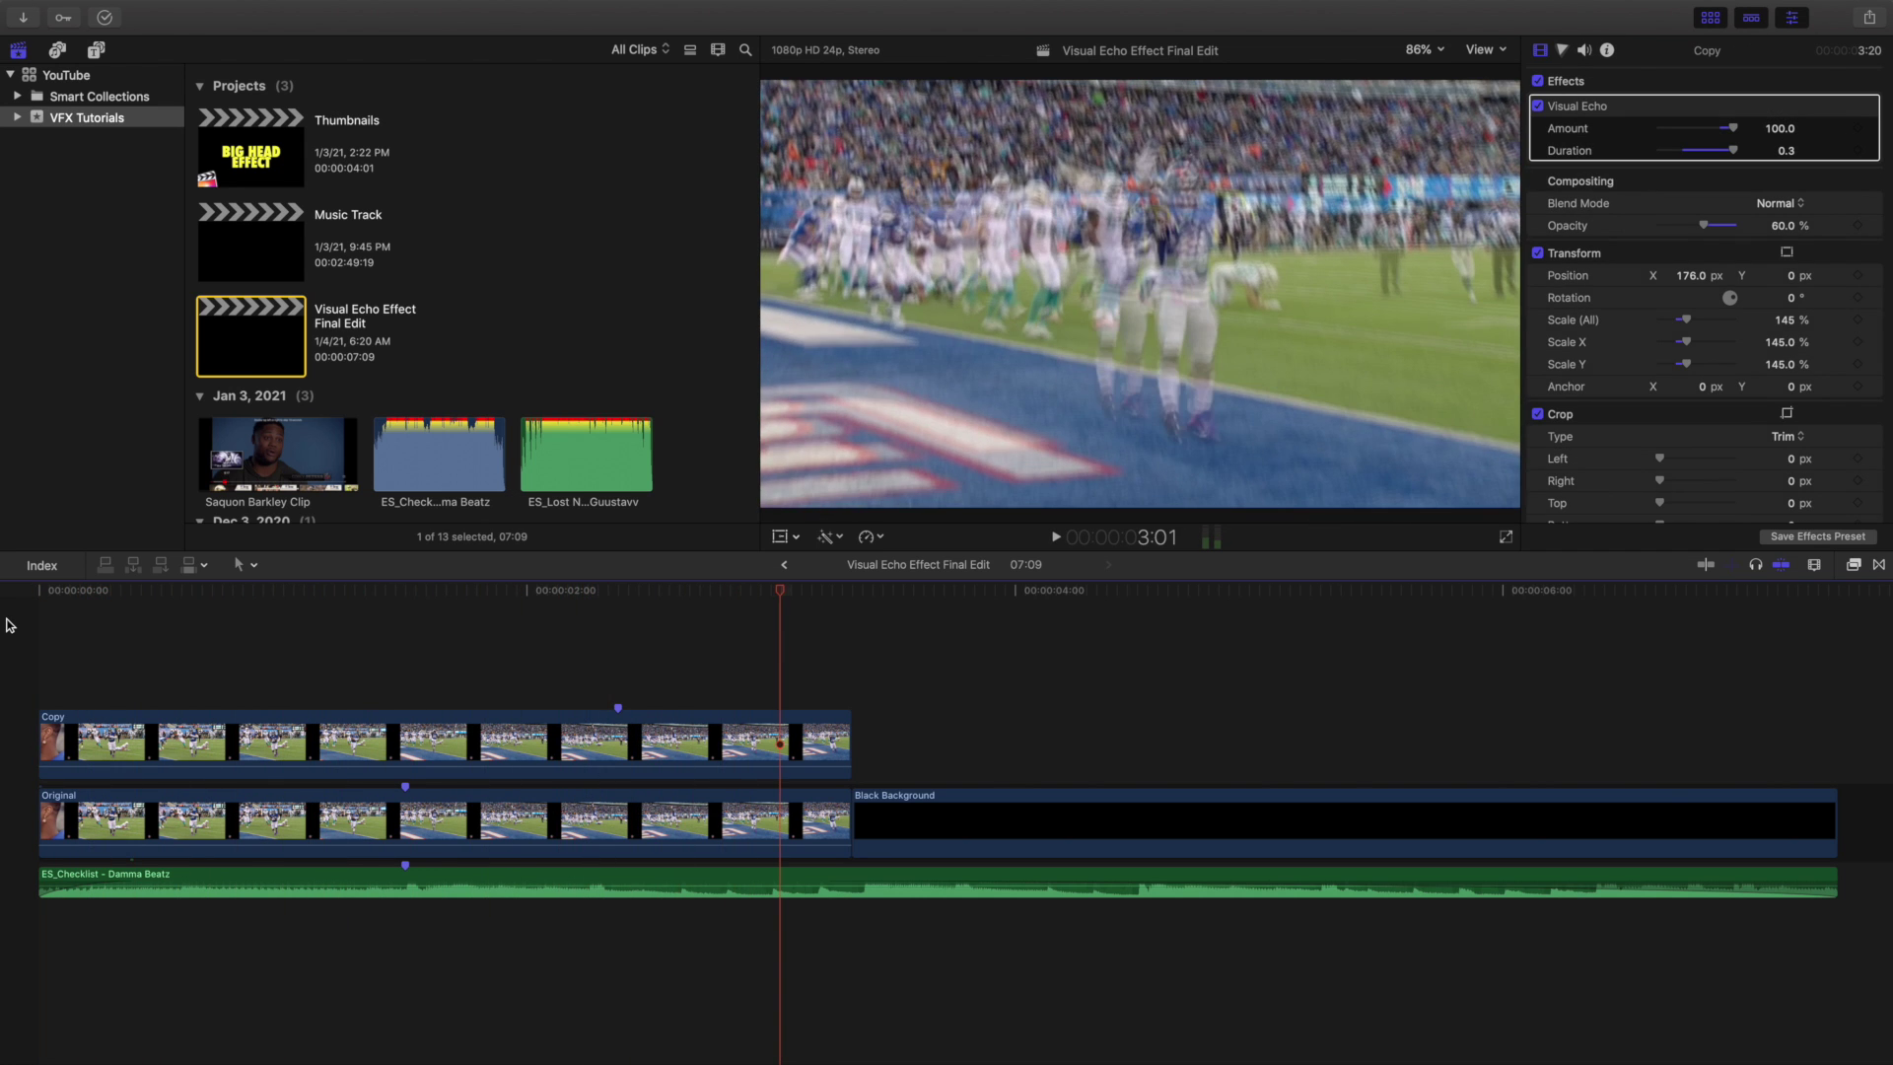
pyautogui.press('Home')
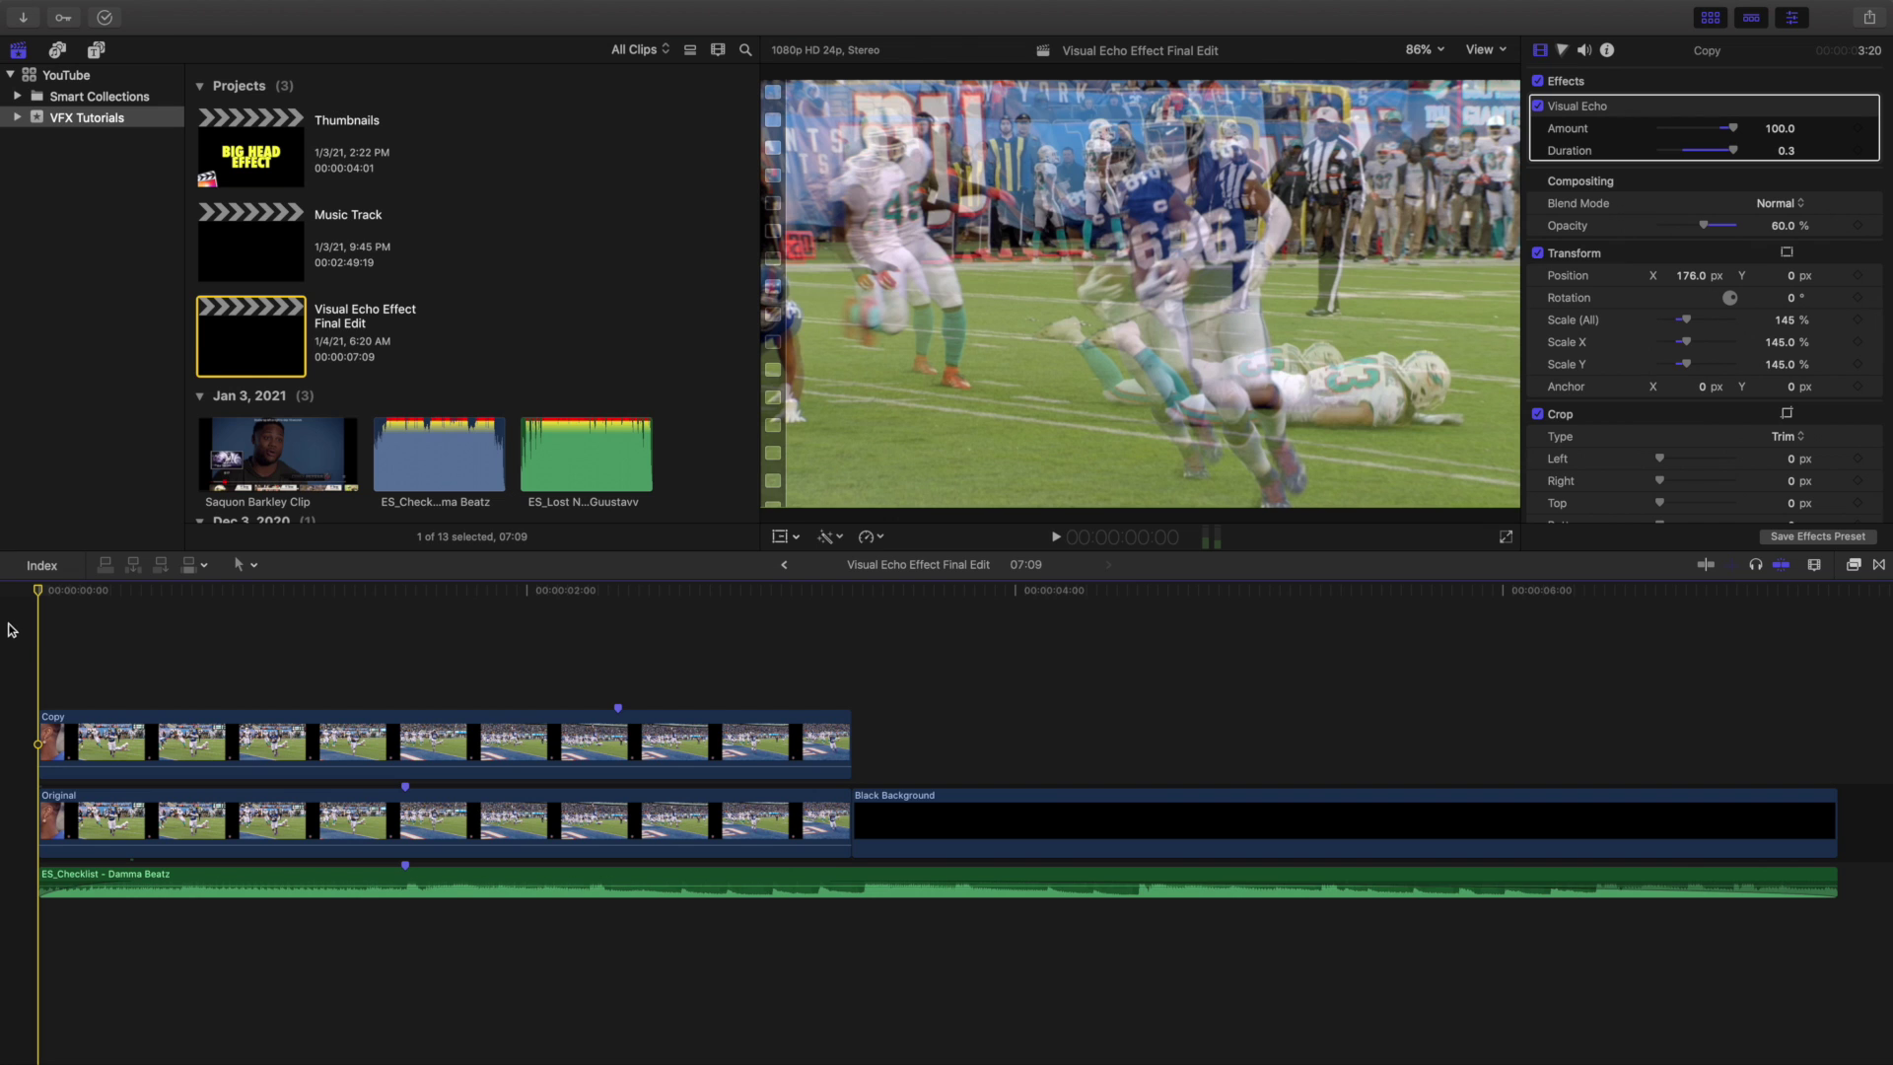
pyautogui.click(173, 728)
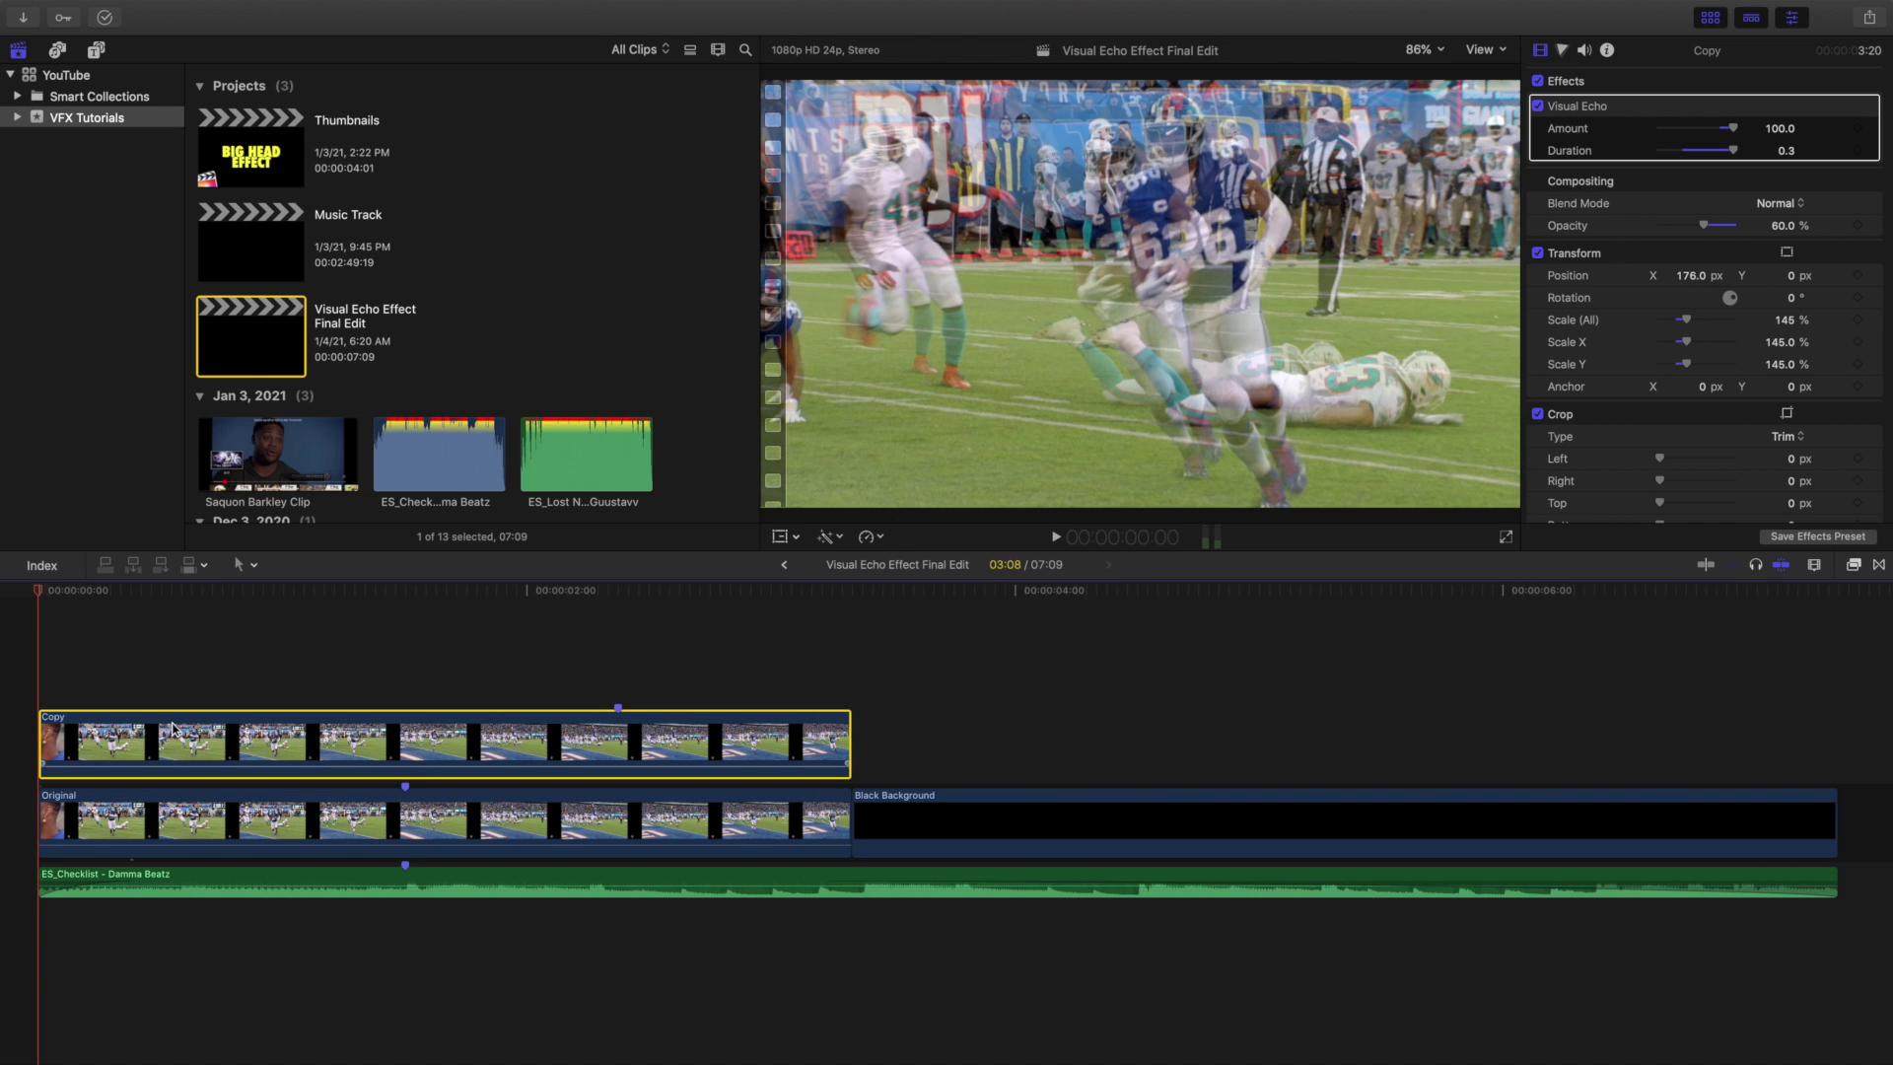